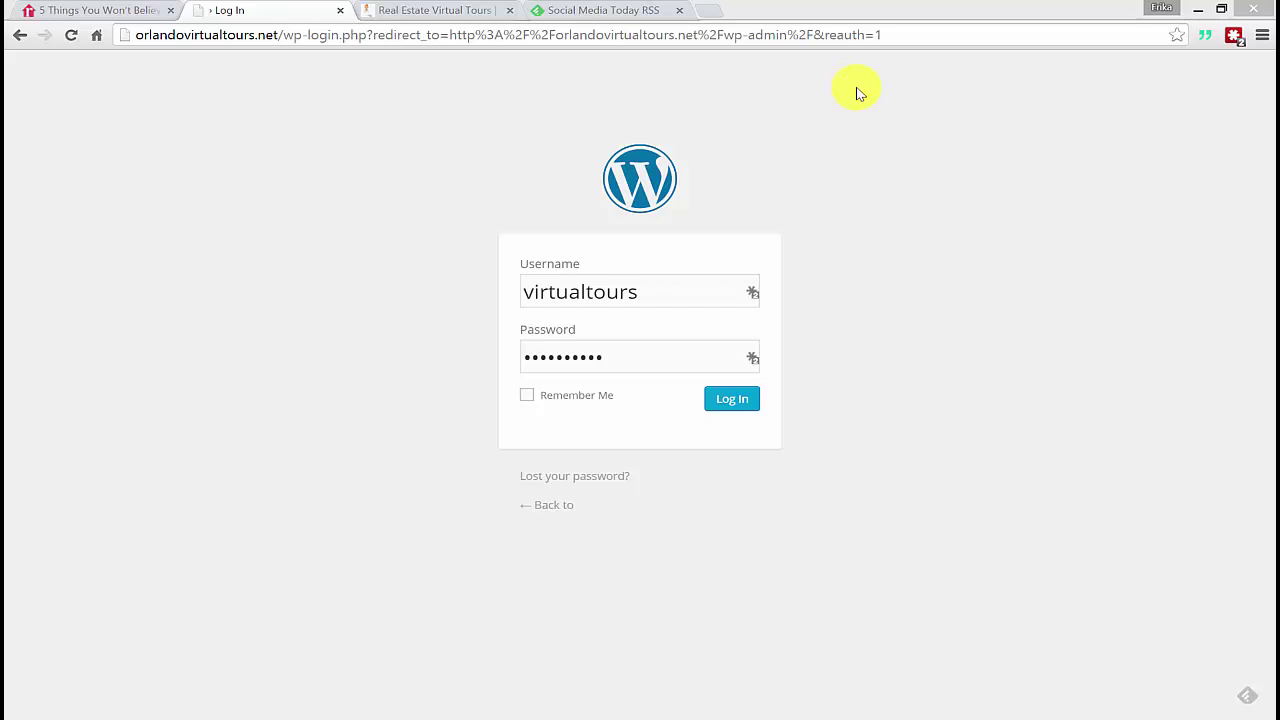
Switch to the Social Media Today RSS feed in Feedly and highlight the feedly.com address
{"action": "left_click", "coordinate": [590, 10]}
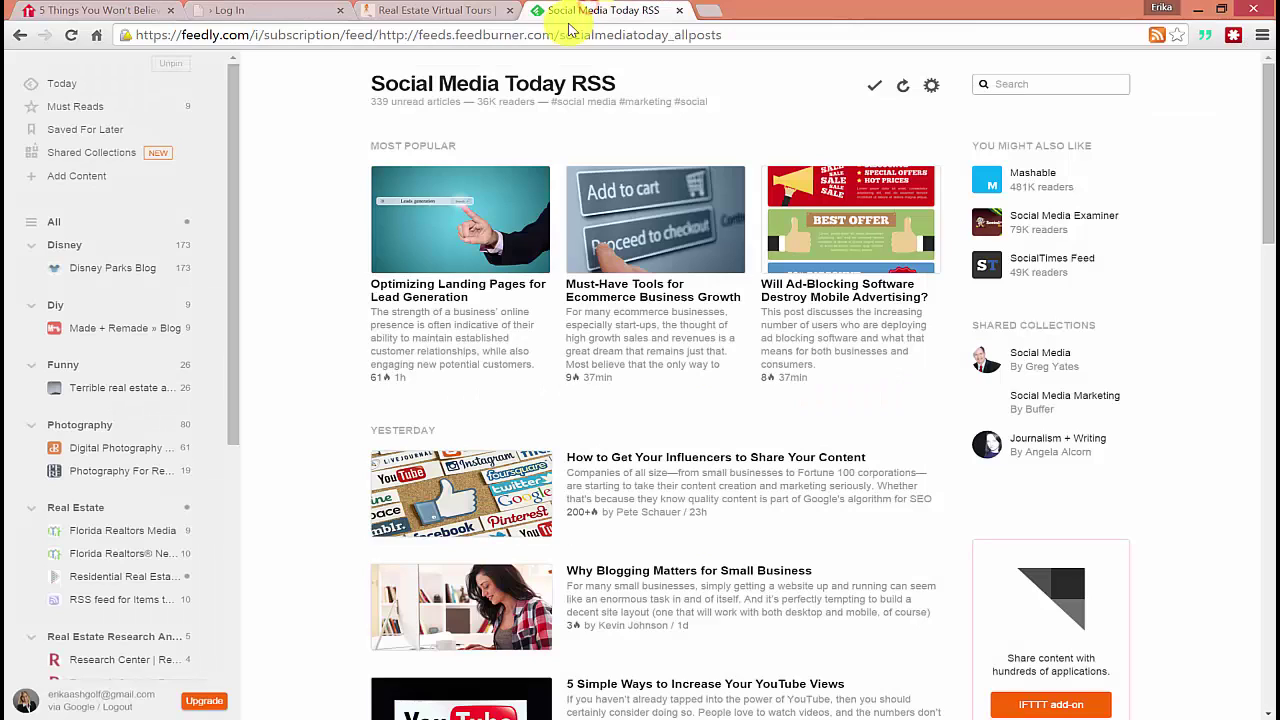
{"action": "left_click_drag", "start_coordinate": [252, 37], "coordinate": [183, 47]}
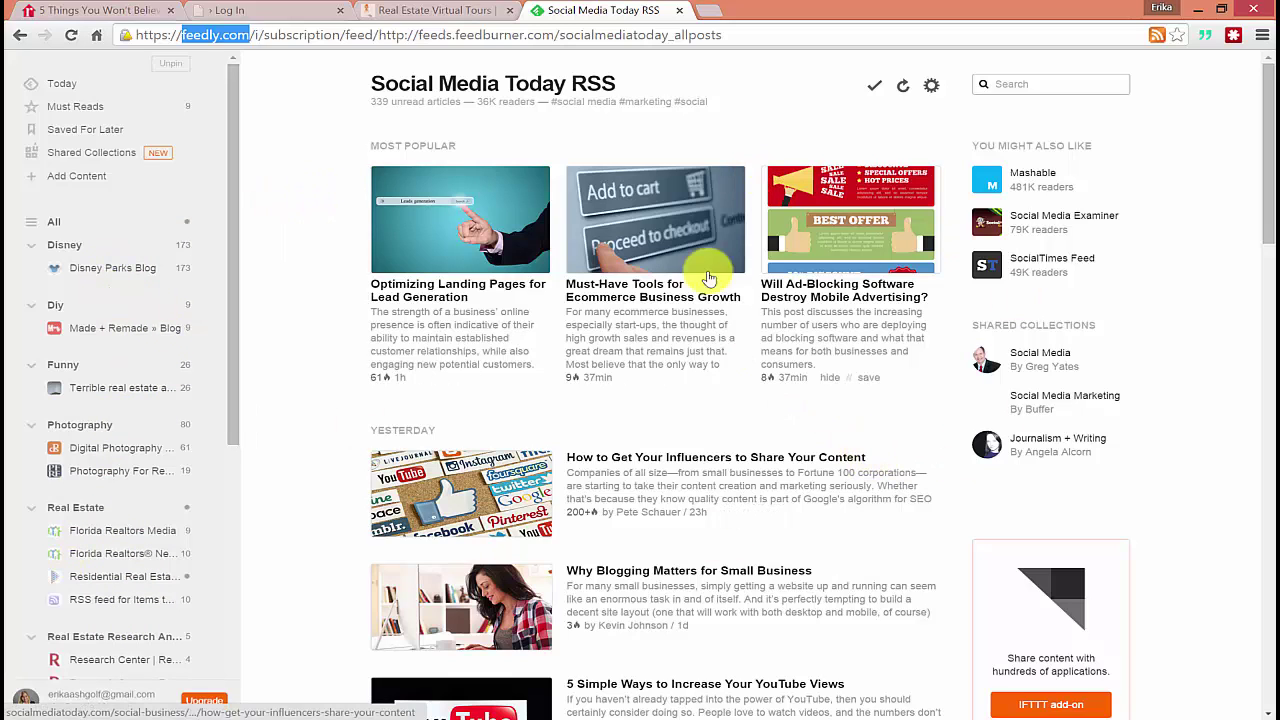
Search Add Content for 'orlando news', briefly trying 'real estate', and open the Orlando Sentinel feed
{"action": "left_click", "coordinate": [80, 178]}
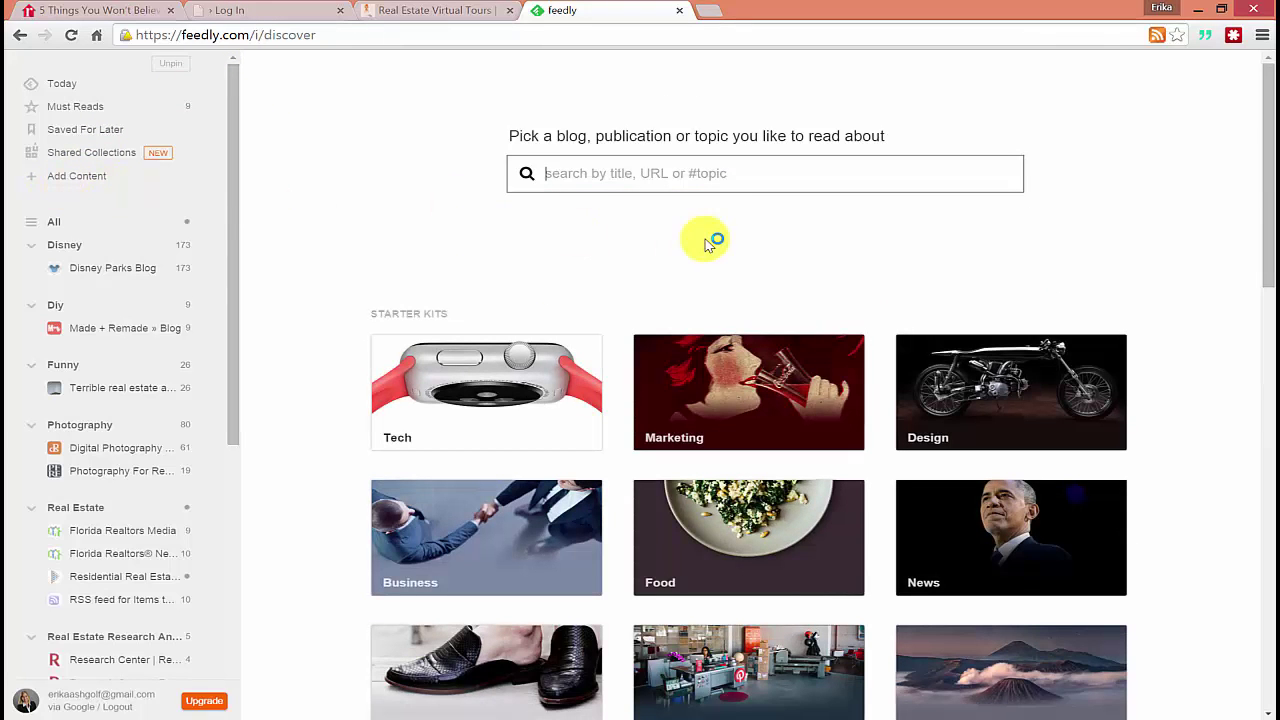
{"action": "left_click", "coordinate": [702, 180]}
{"action": "type", "text": "o"}
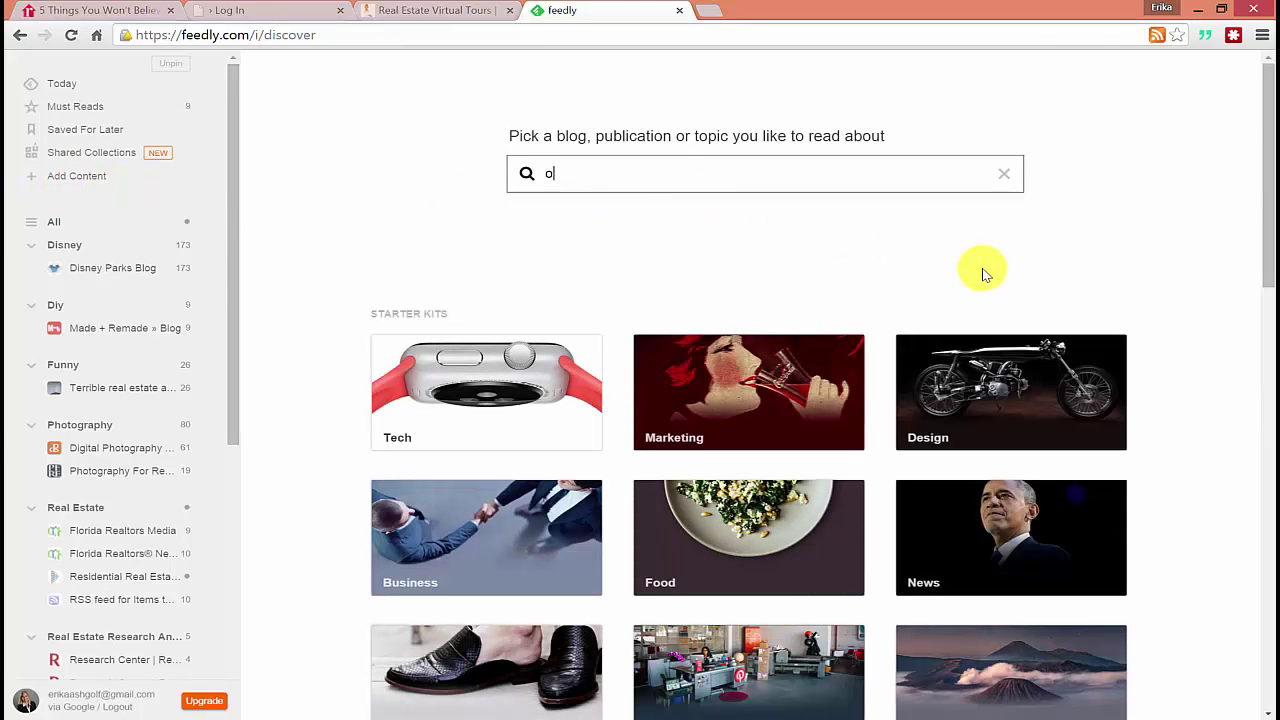
{"action": "type", "text": "rlando news"}
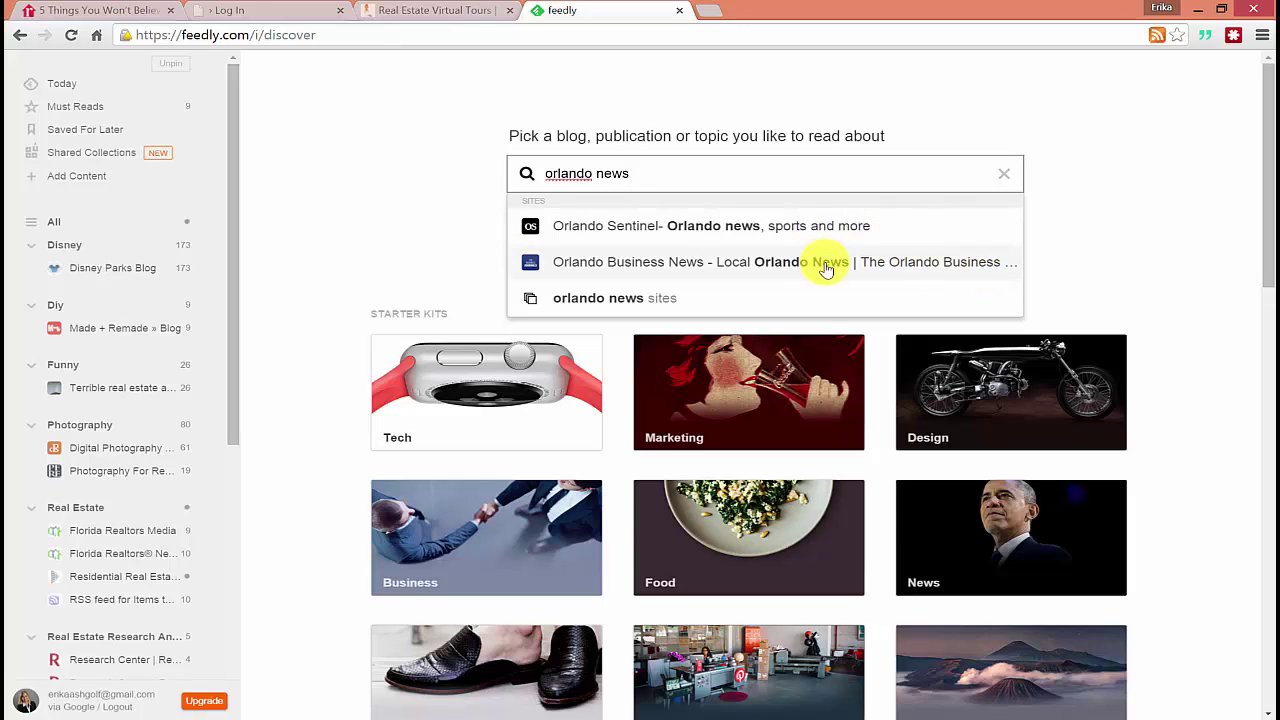
{"action": "left_click", "coordinate": [600, 176]}
{"action": "left_click_drag", "start_coordinate": [600, 176], "coordinate": [743, 180]}
{"action": "type", "text": "real"}
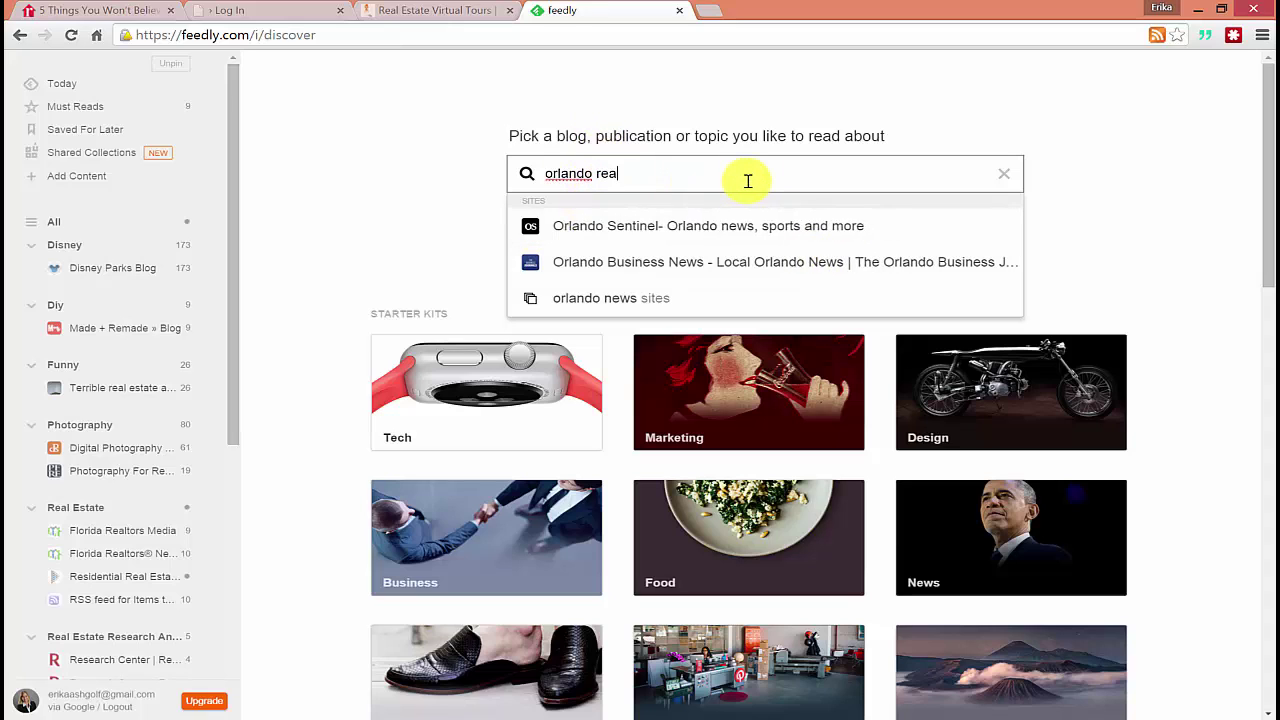
{"action": "type", "text": " estate"}
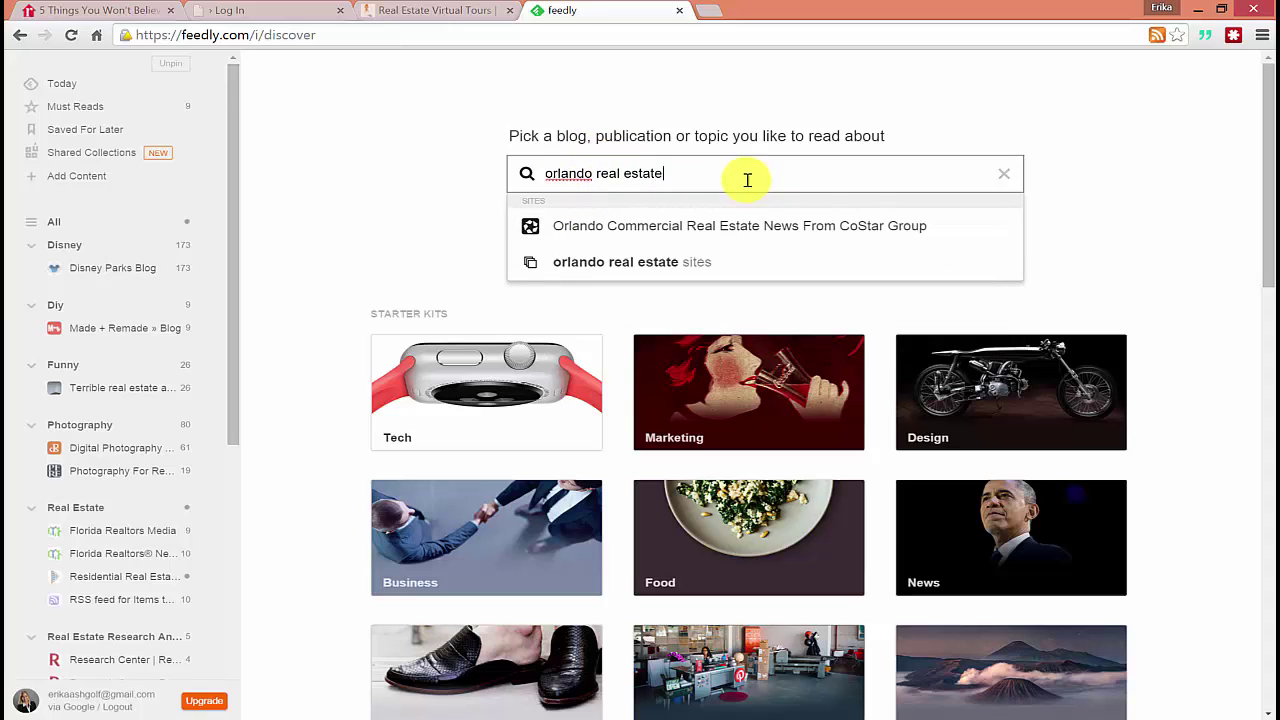
{"action": "left_click_drag", "start_coordinate": [601, 176], "coordinate": [791, 180]}
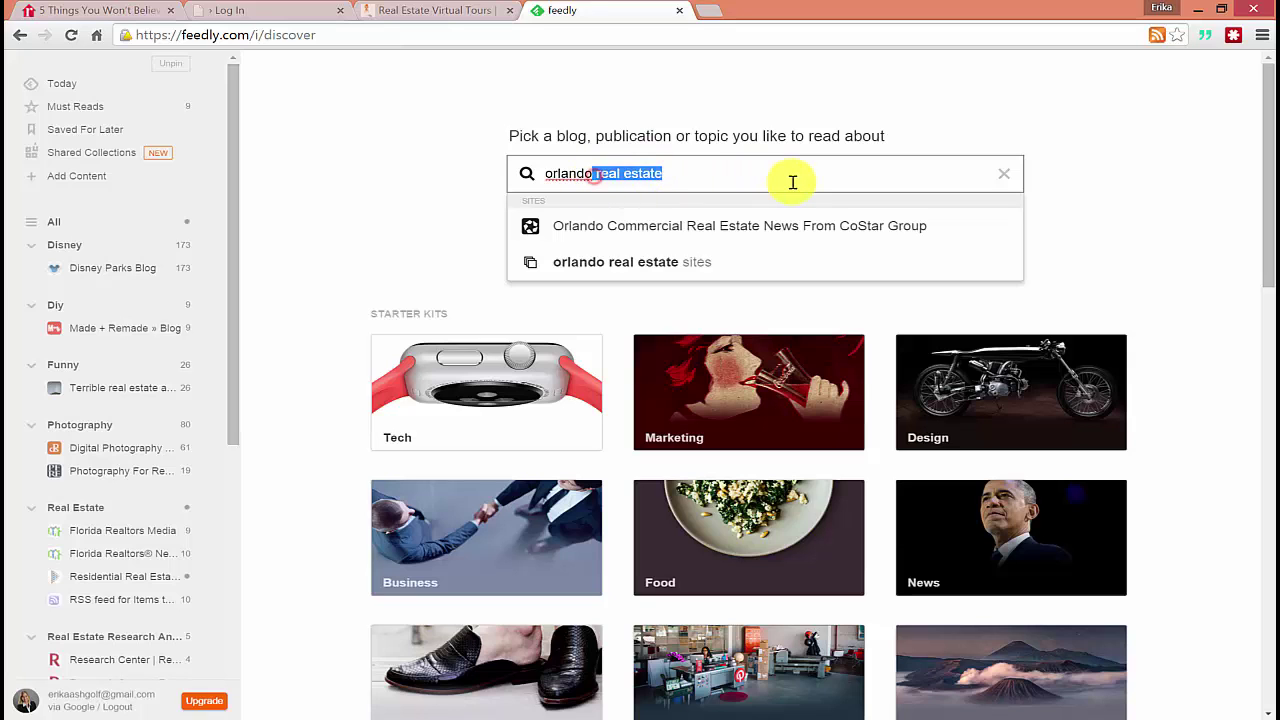
{"action": "type", "text": "news"}
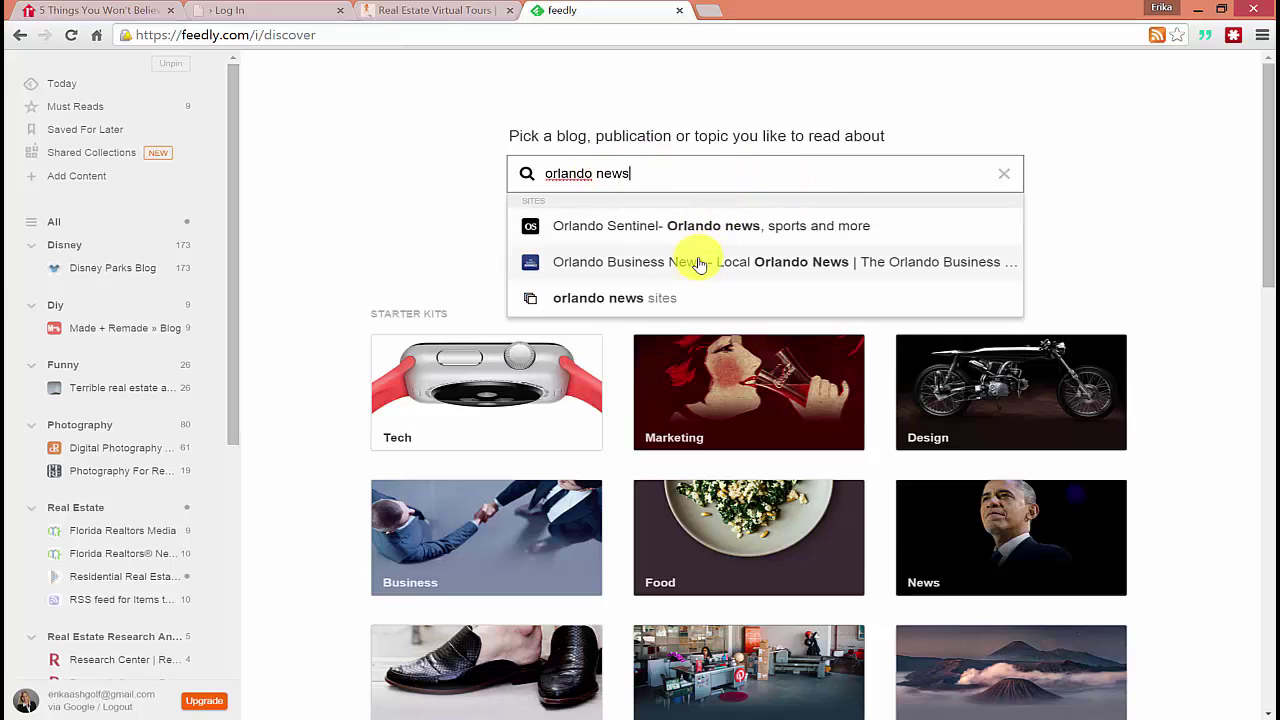
{"action": "left_click", "coordinate": [688, 226]}
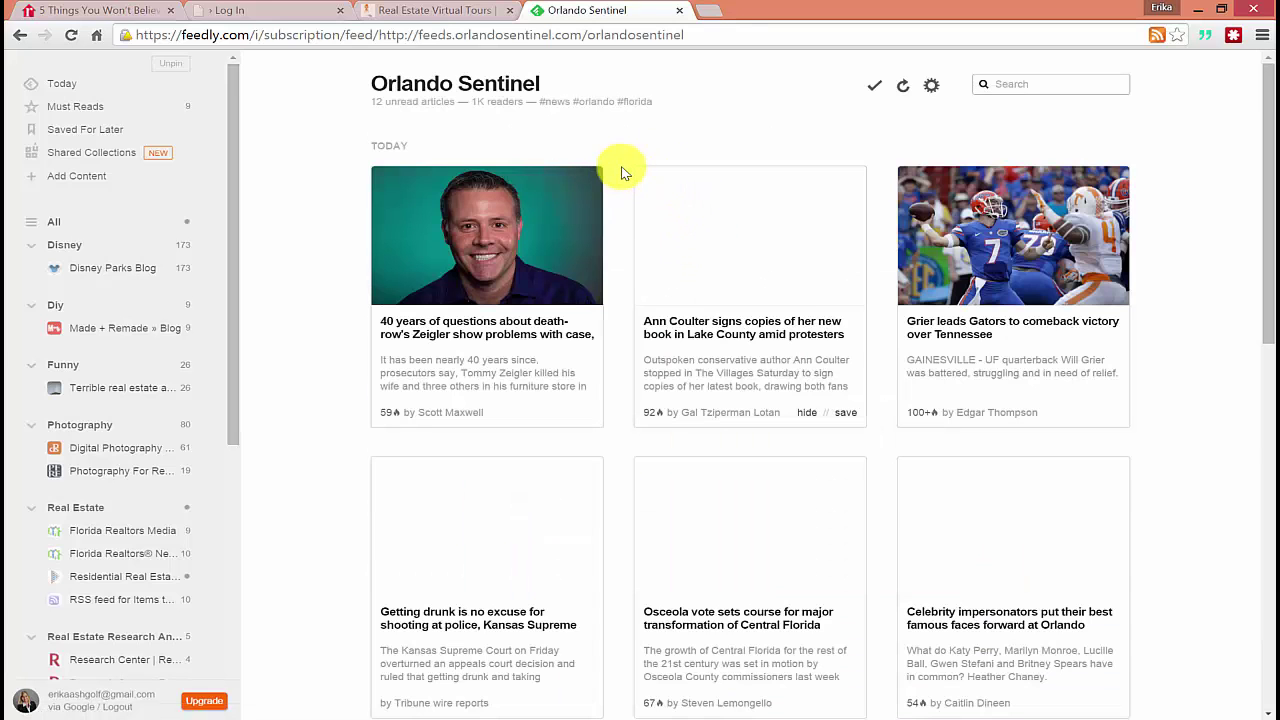
{"action": "scroll", "coordinate": [620, 172], "scroll_direction": "down", "scroll_amount": 3}
{"action": "scroll", "coordinate": [620, 172], "scroll_direction": "up", "scroll_amount": 3}
{"action": "left_click_drag", "start_coordinate": [234, 438], "coordinate": [226, 545]}
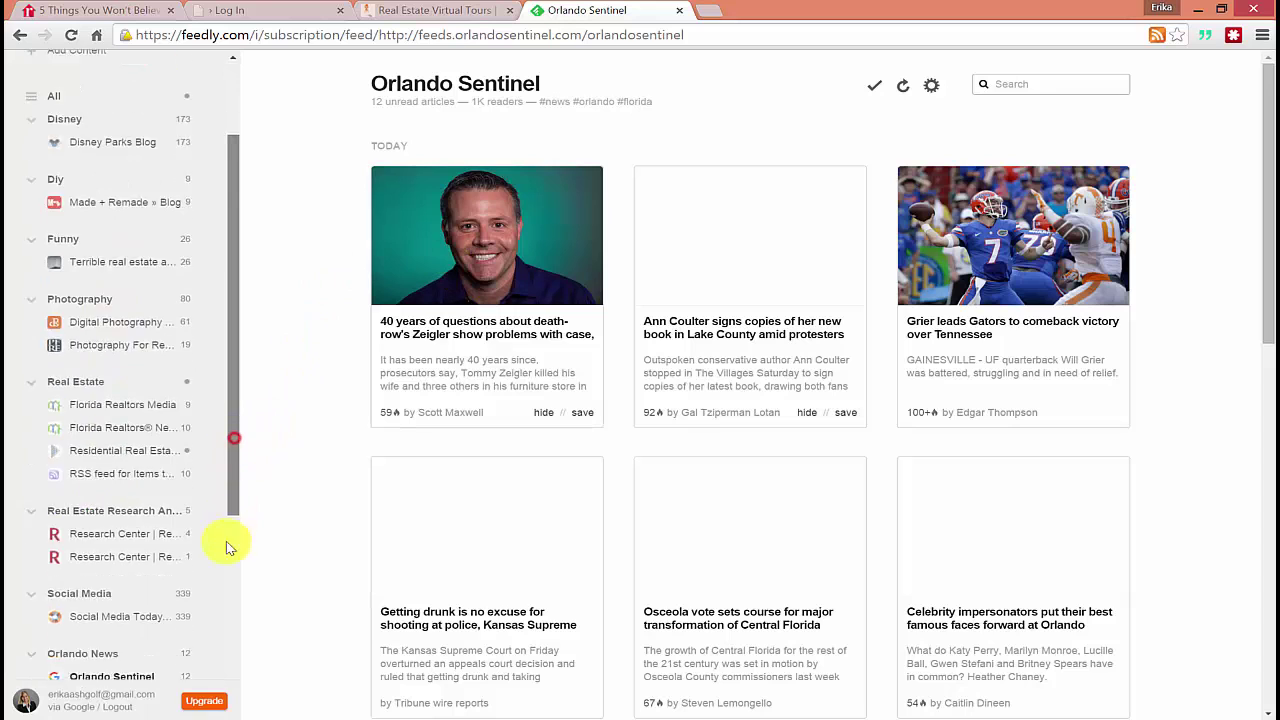
{"action": "scroll", "coordinate": [224, 580], "scroll_direction": "down", "scroll_amount": 2}
{"action": "left_click", "coordinate": [126, 505]}
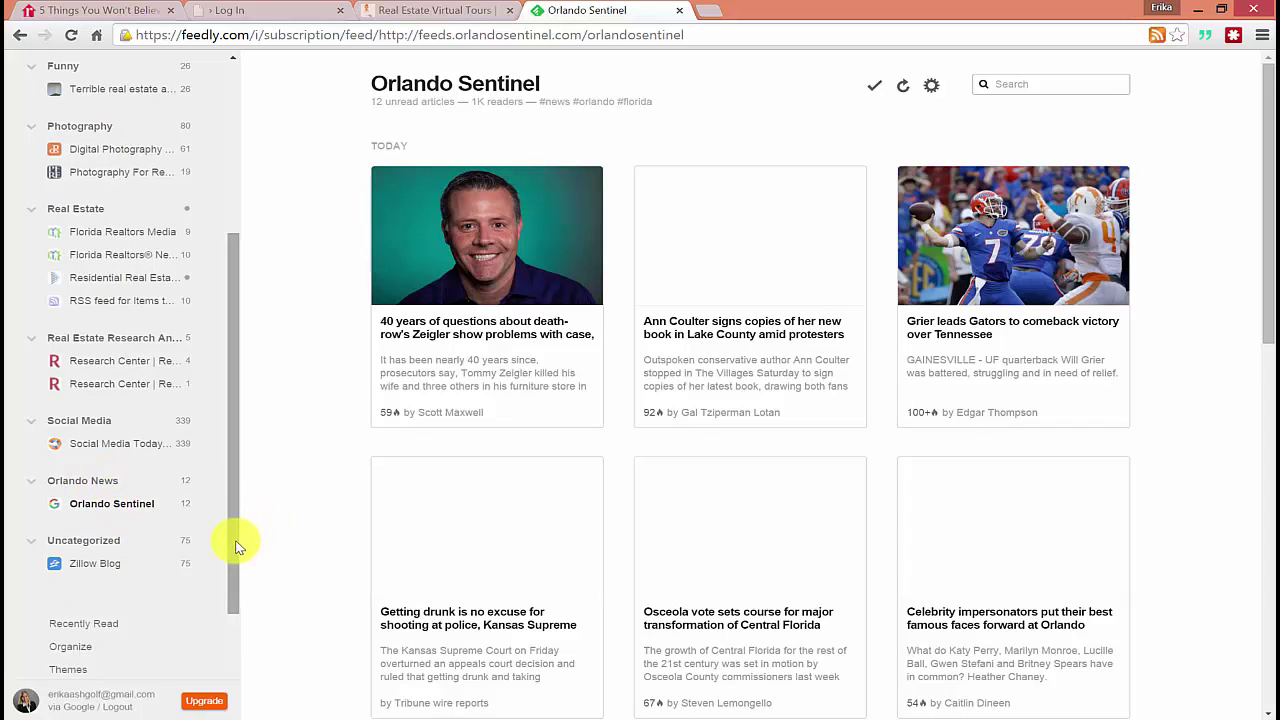
{"action": "left_click_drag", "start_coordinate": [237, 546], "coordinate": [243, 420]}
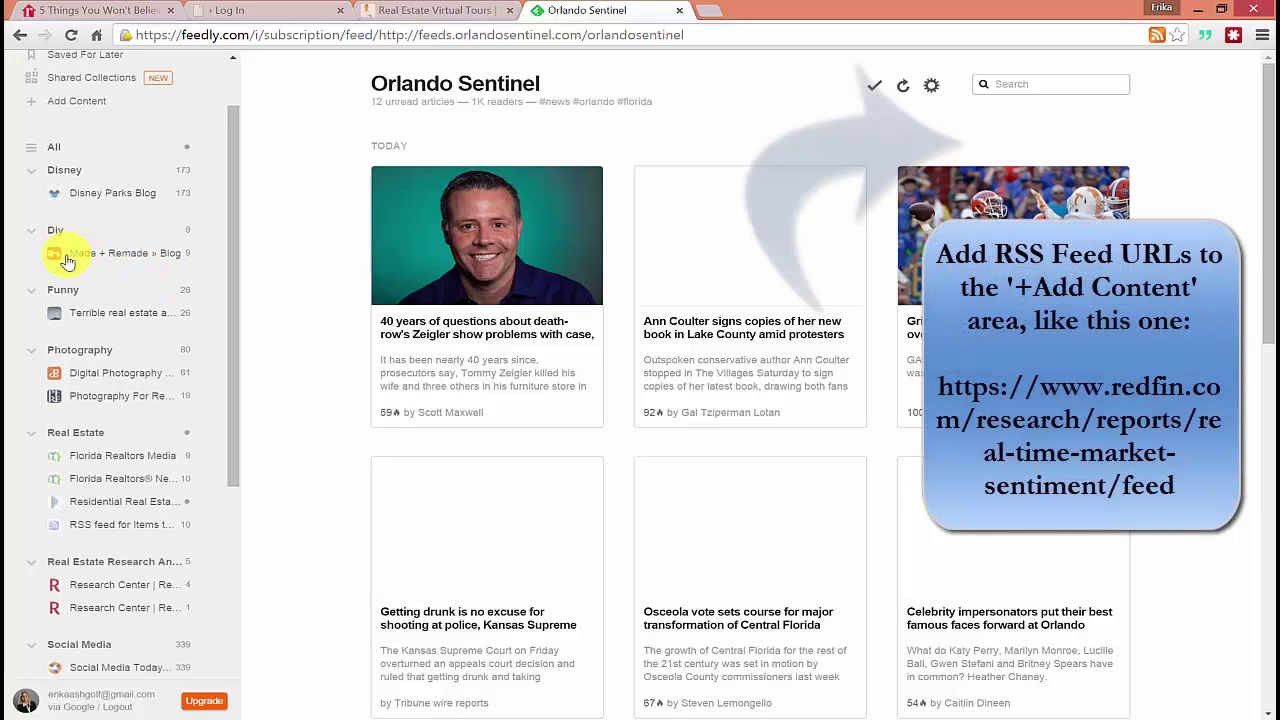
Browse the Florida Realtors Media, Florida Realtors® News and Research And Statistics feeds, then go to Add Content
{"action": "left_click", "coordinate": [100, 456]}
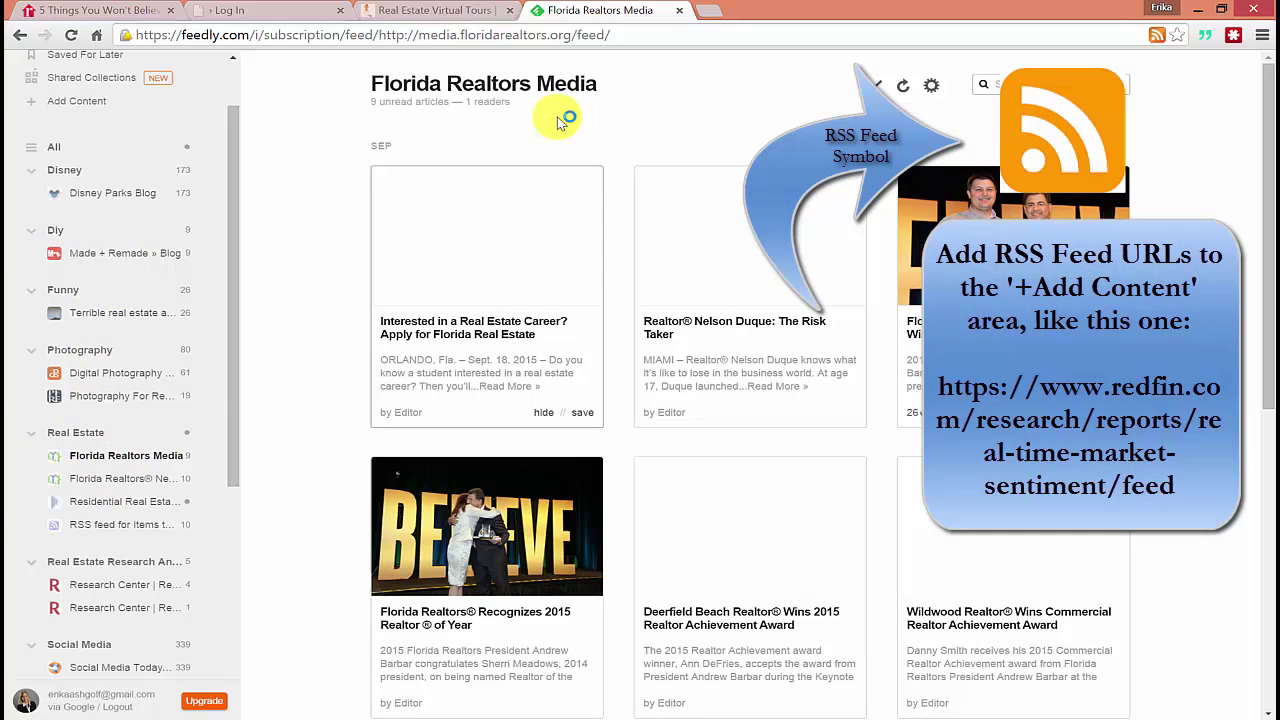
{"action": "left_click", "coordinate": [110, 480]}
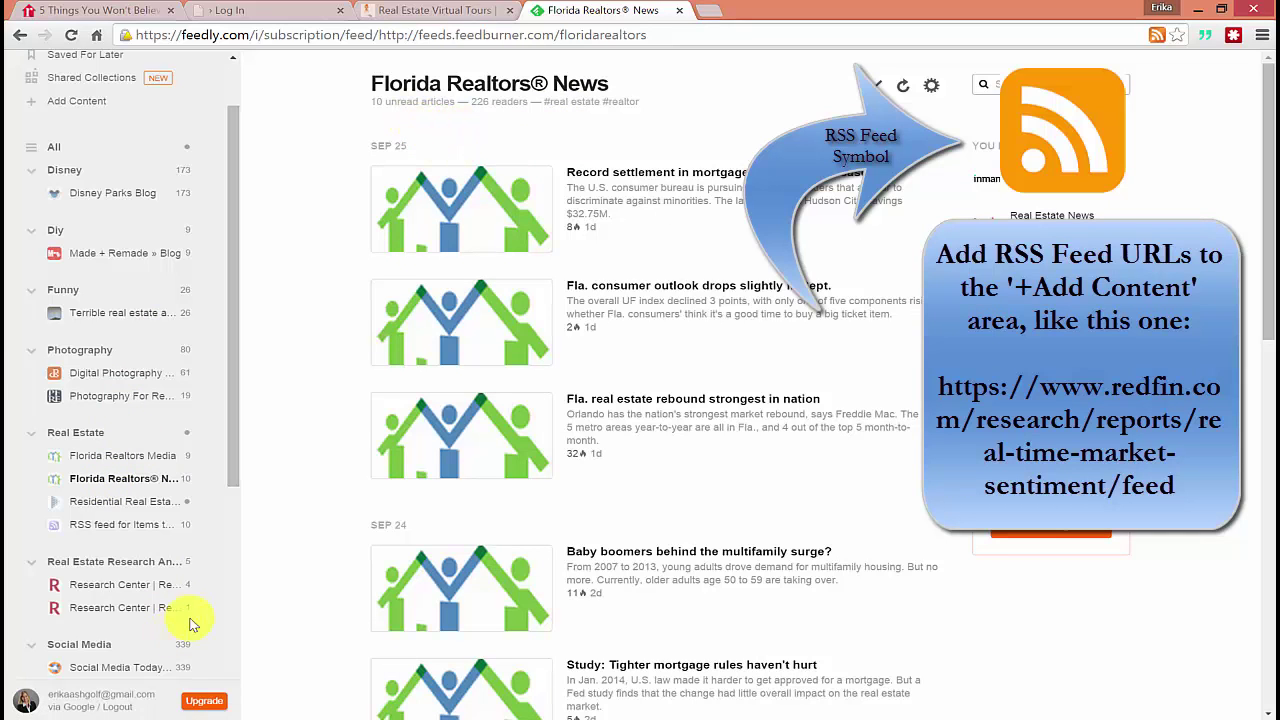
{"action": "left_click", "coordinate": [113, 530]}
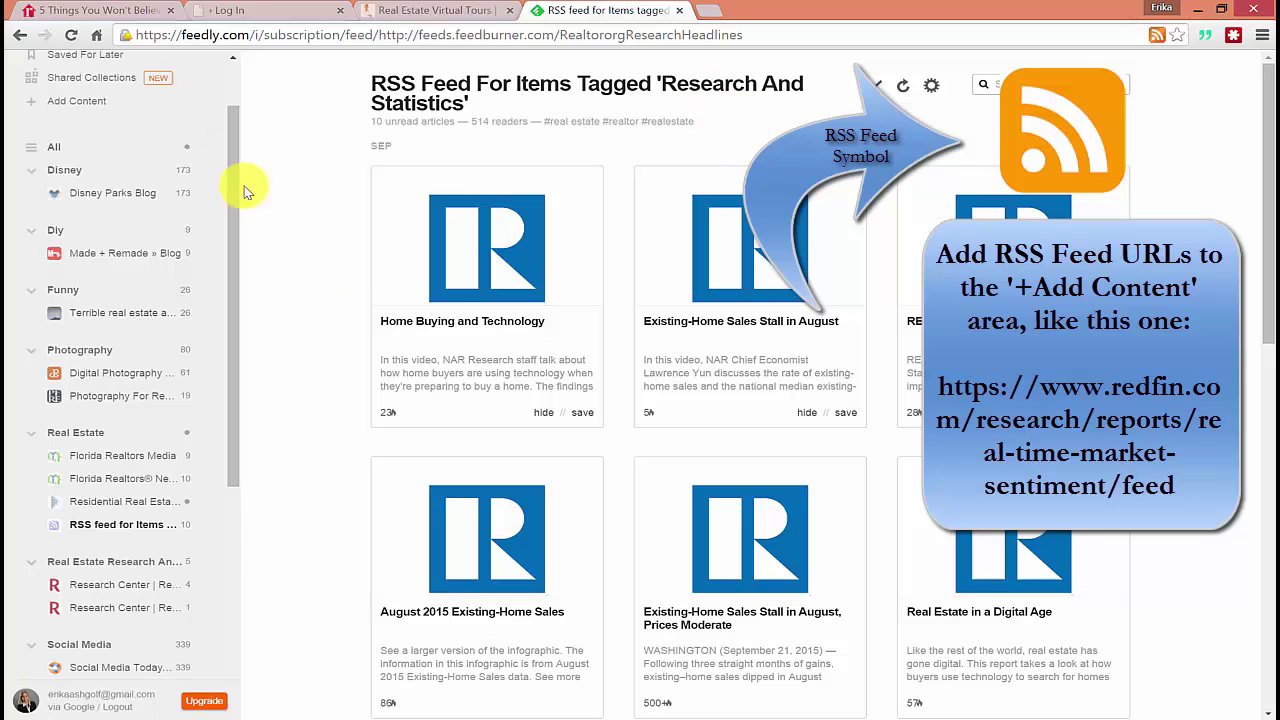
{"action": "scroll", "coordinate": [163, 77], "scroll_direction": "up", "scroll_amount": 2}
{"action": "left_click", "coordinate": [78, 178]}
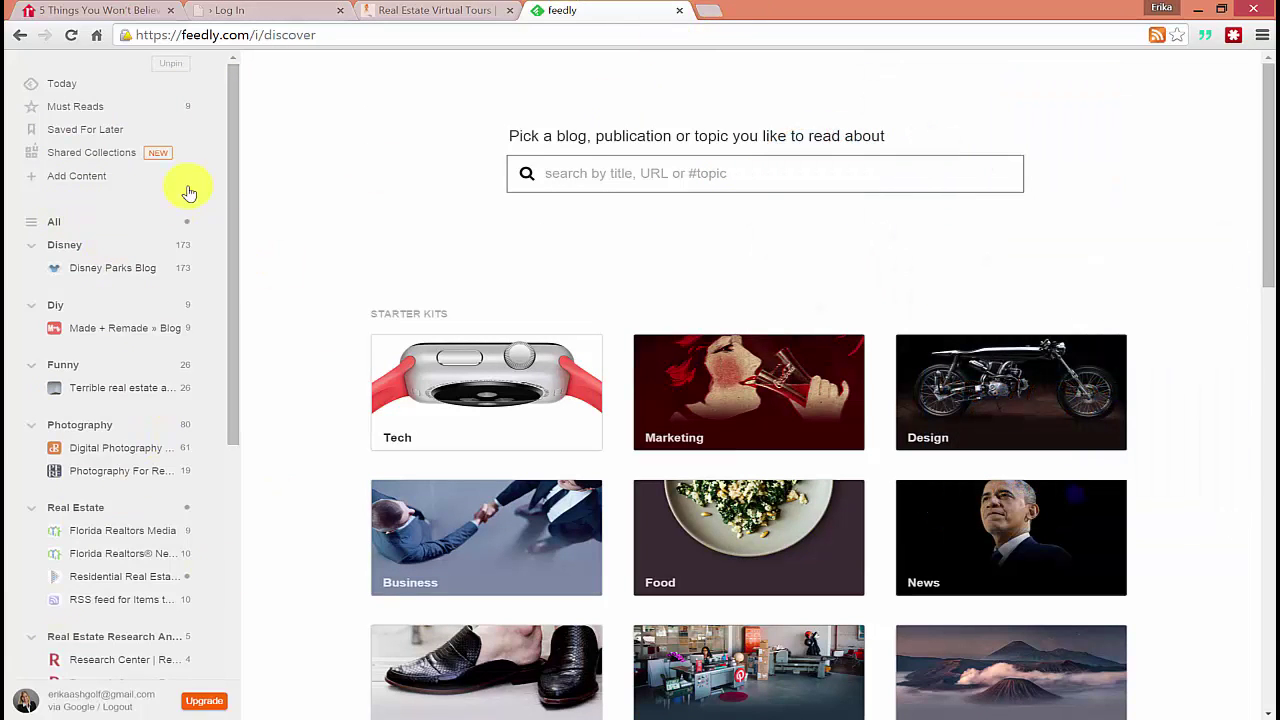
Show all 1,748 unread articles from every feed in the Cards presentation with thumbnails
{"action": "left_click", "coordinate": [52, 224]}
{"action": "left_click", "coordinate": [1032, 85]}
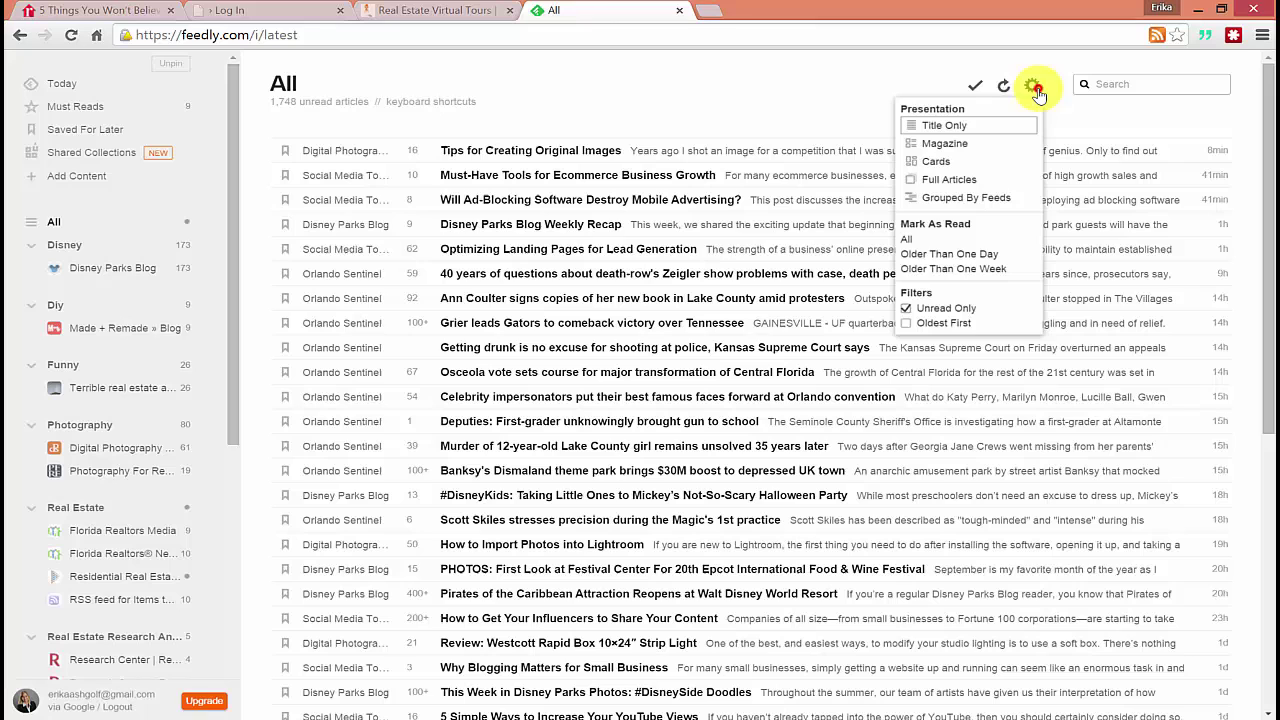
{"action": "left_click", "coordinate": [940, 161]}
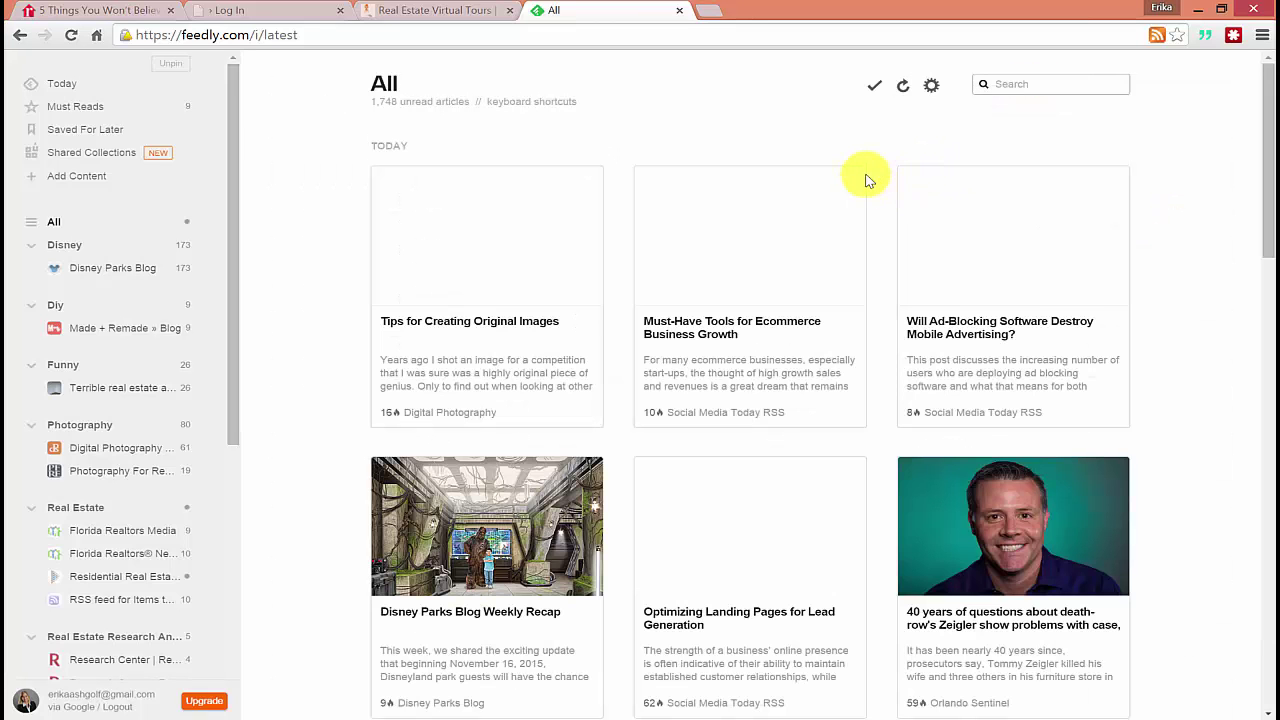
{"action": "scroll", "coordinate": [609, 174], "scroll_direction": "down", "scroll_amount": 5}
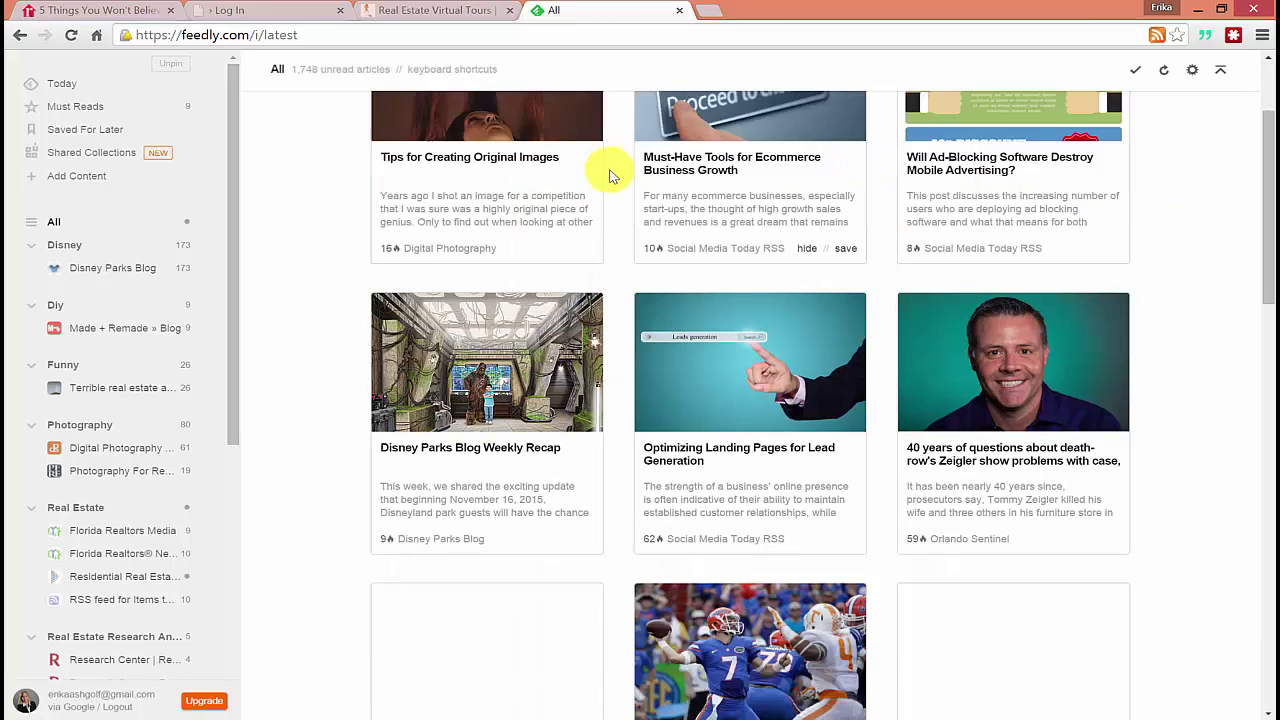
{"action": "scroll", "coordinate": [613, 174], "scroll_direction": "down", "scroll_amount": 2}
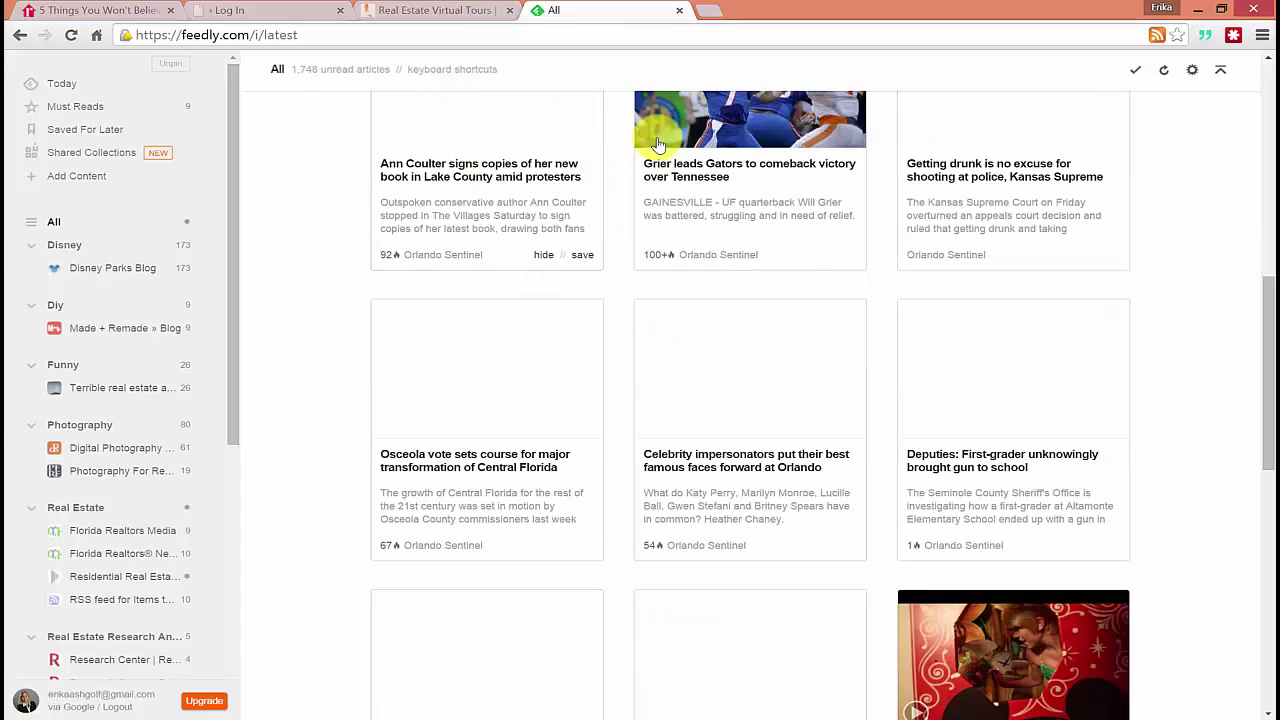
Copy the URL of realtor.com's '5 Things You Won't Believe About Orlando' article and return to the WordPress login
{"action": "left_click", "coordinate": [105, 10]}
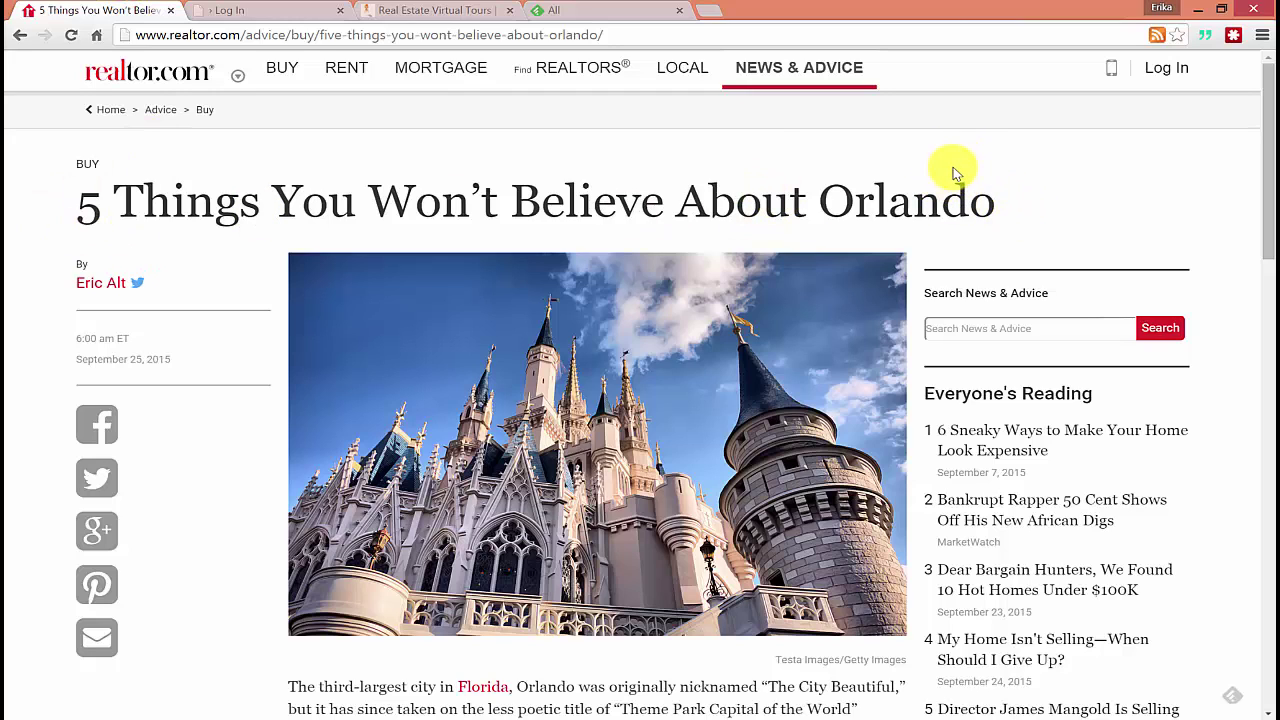
{"action": "left_click", "coordinate": [580, 35]}
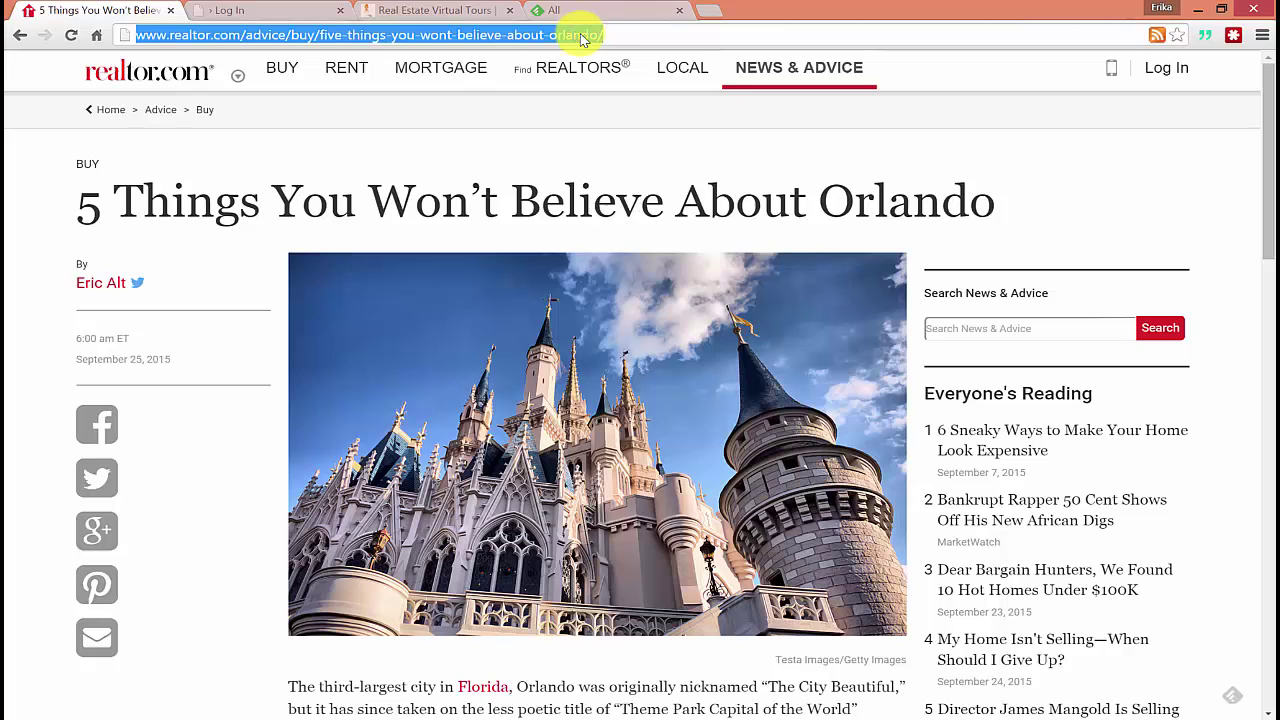
{"action": "right_click", "coordinate": [458, 34]}
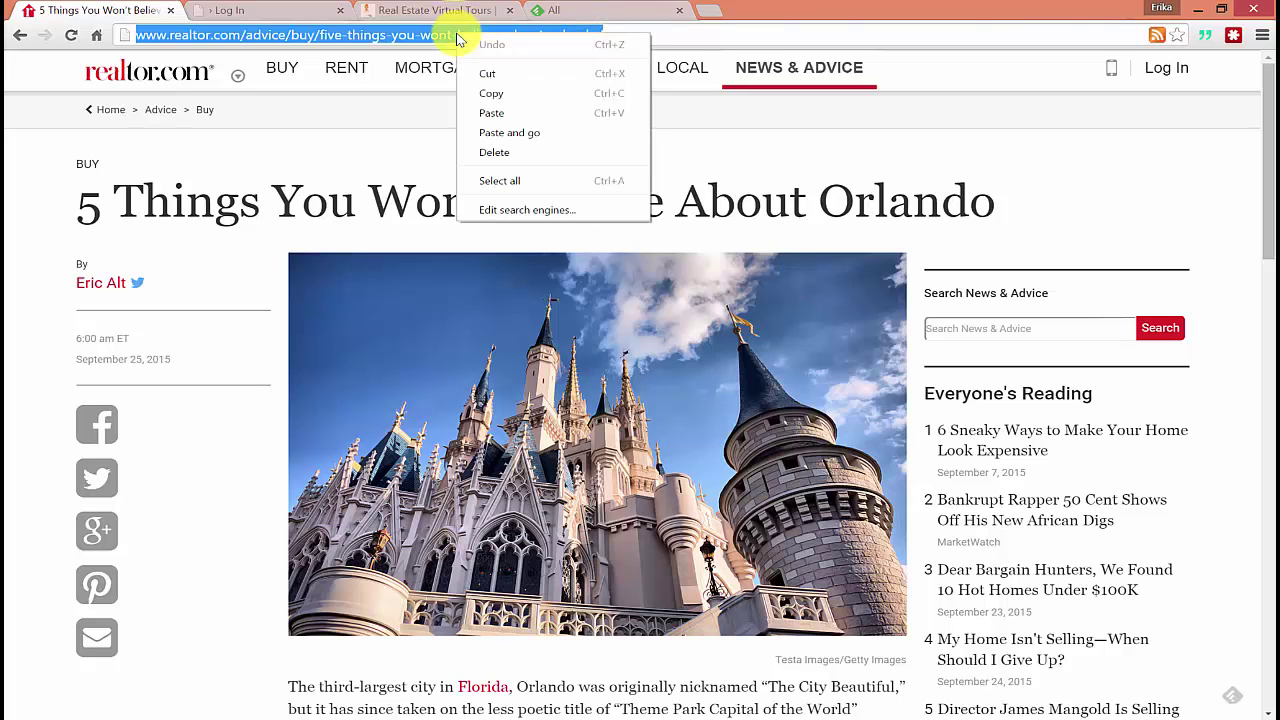
{"action": "left_click", "coordinate": [472, 96]}
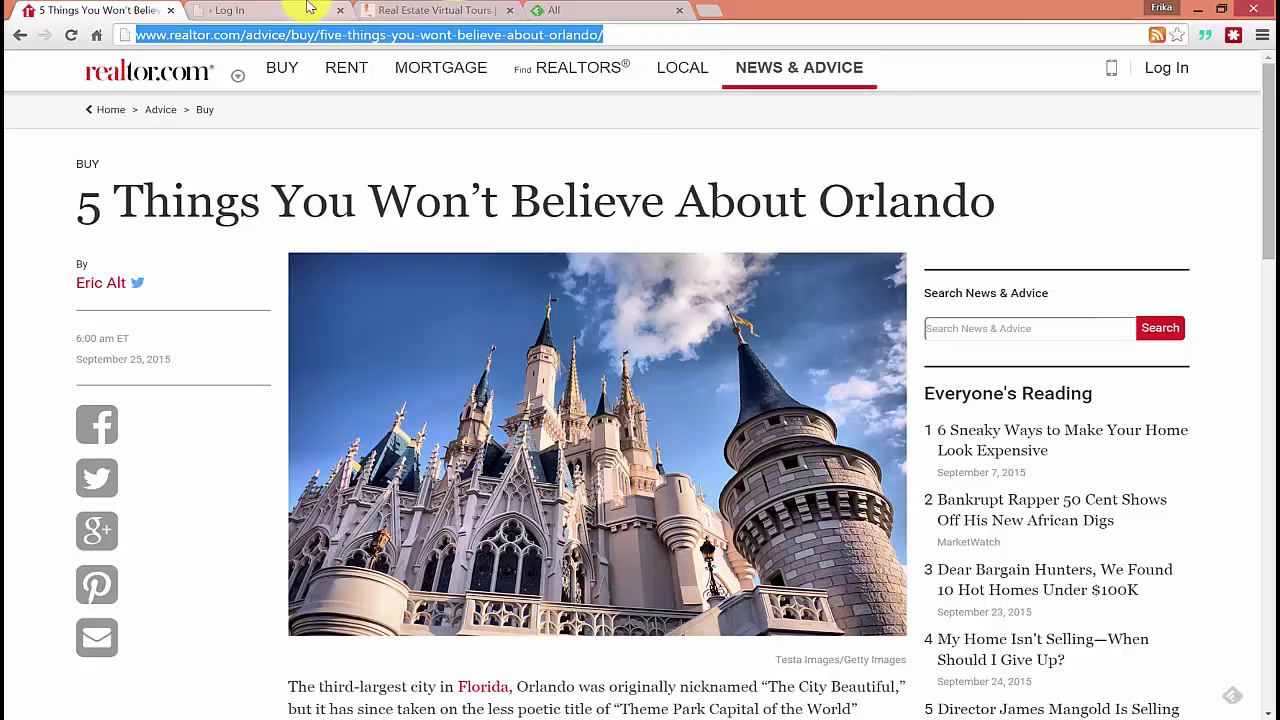
{"action": "left_click", "coordinate": [298, 9]}
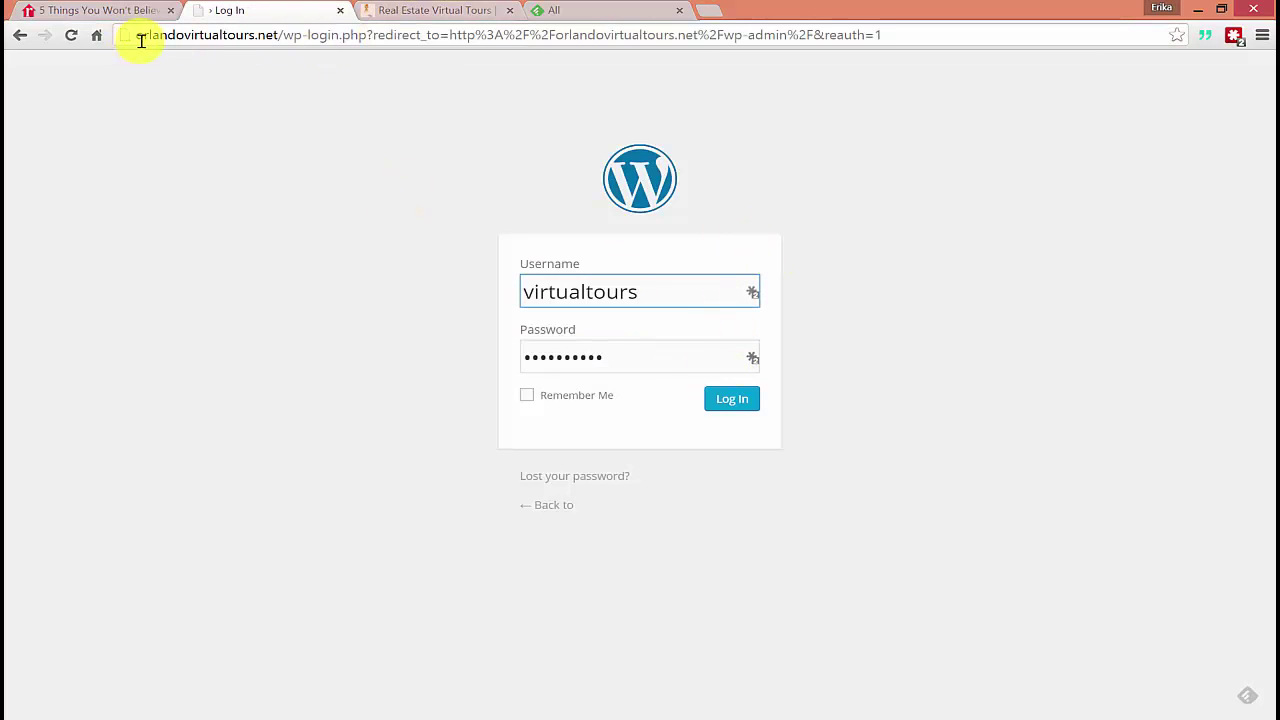
Log in to the Orlando virtual tours WordPress site and start a blank post via Posts > Add New
{"action": "left_click_drag", "start_coordinate": [282, 36], "coordinate": [500, 14]}
{"action": "left_click", "coordinate": [303, 36]}
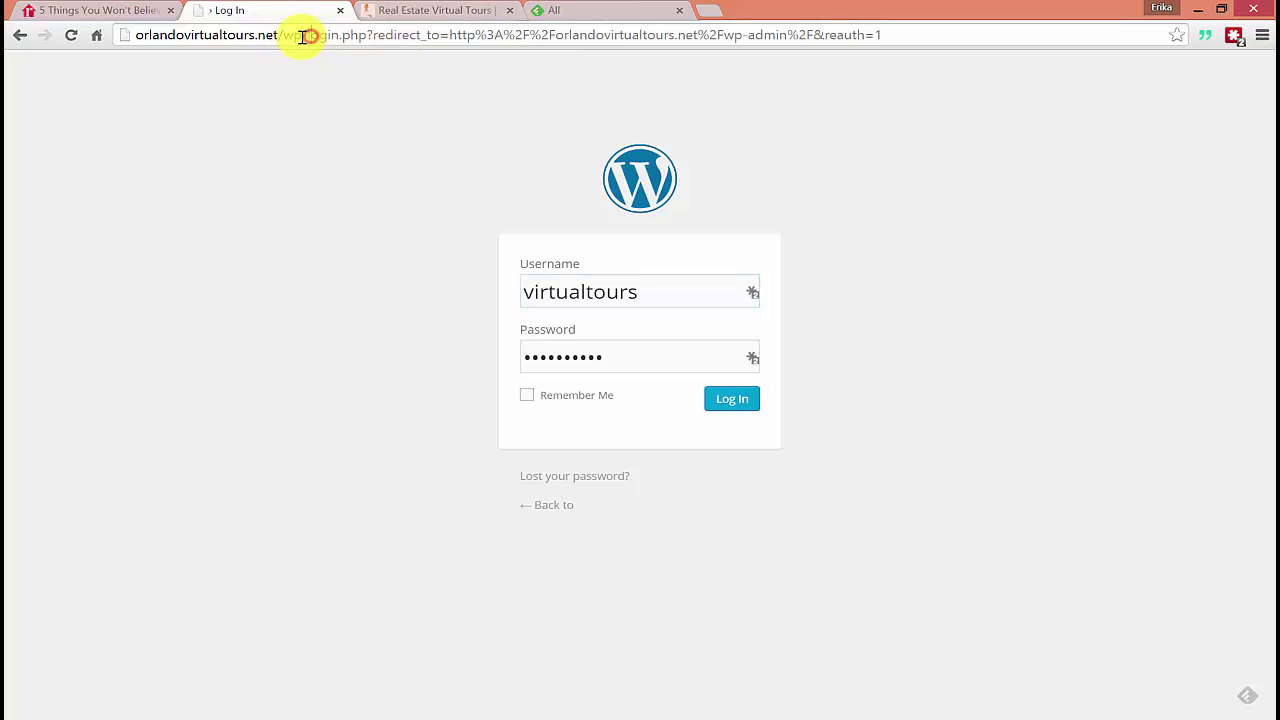
{"action": "left_click_drag", "start_coordinate": [283, 36], "coordinate": [343, 38]}
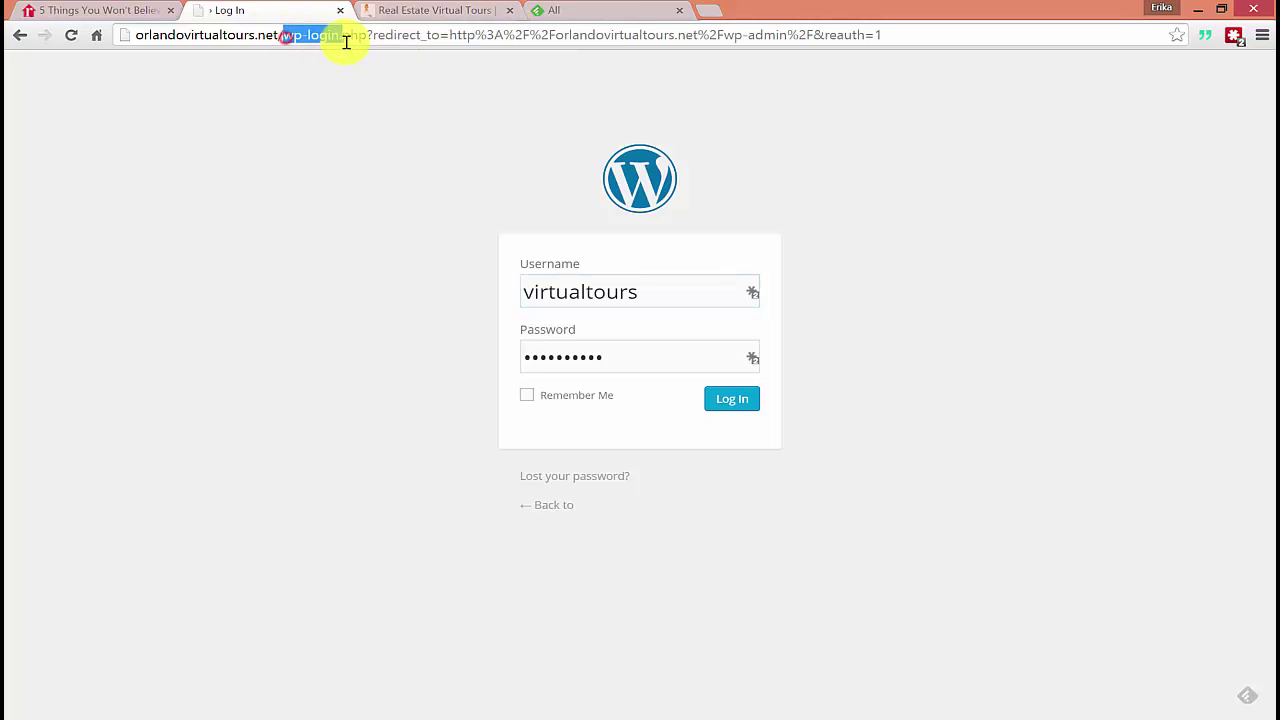
{"action": "left_click", "coordinate": [736, 400]}
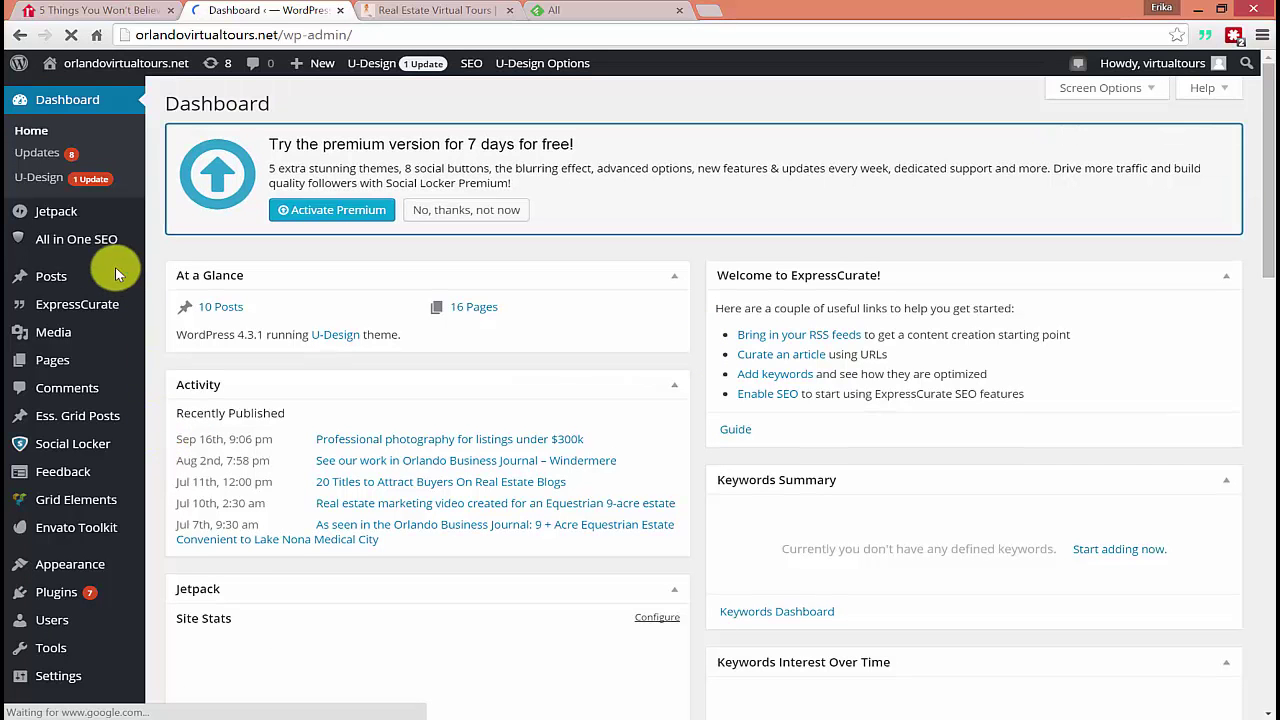
{"action": "mouse_move", "coordinate": [56, 276]}
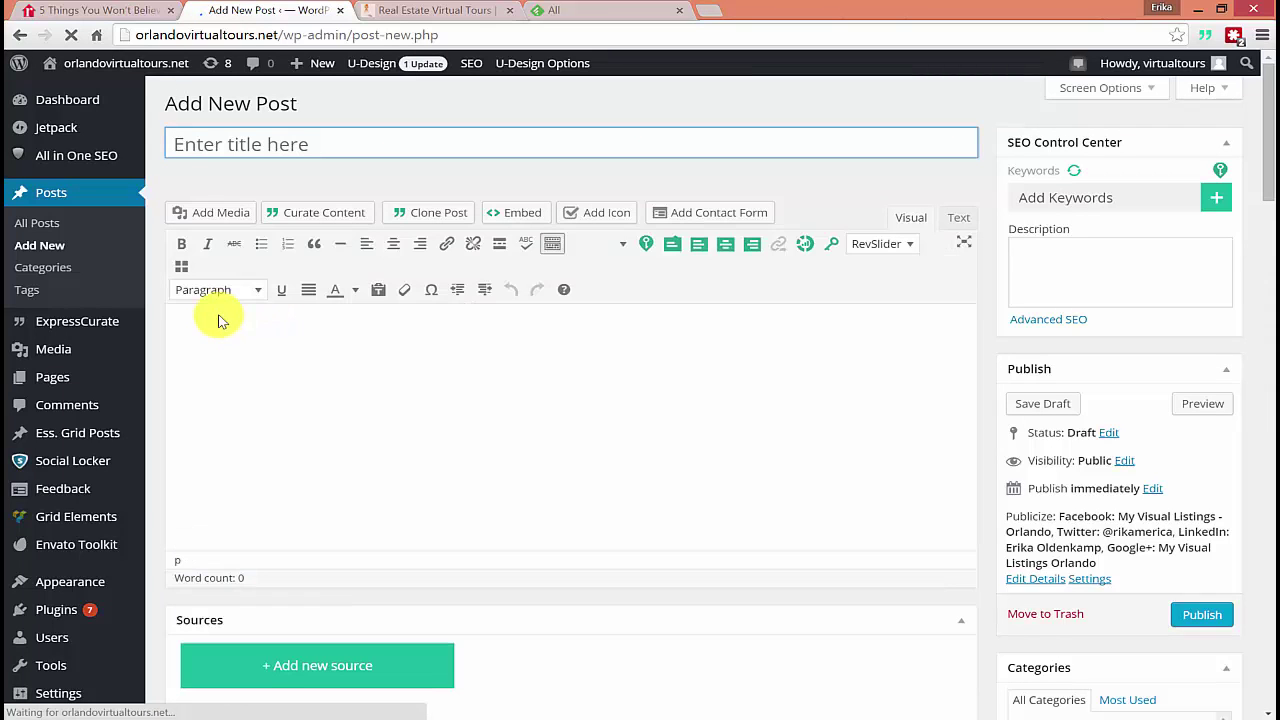
{"action": "mouse_move", "coordinate": [72, 326]}
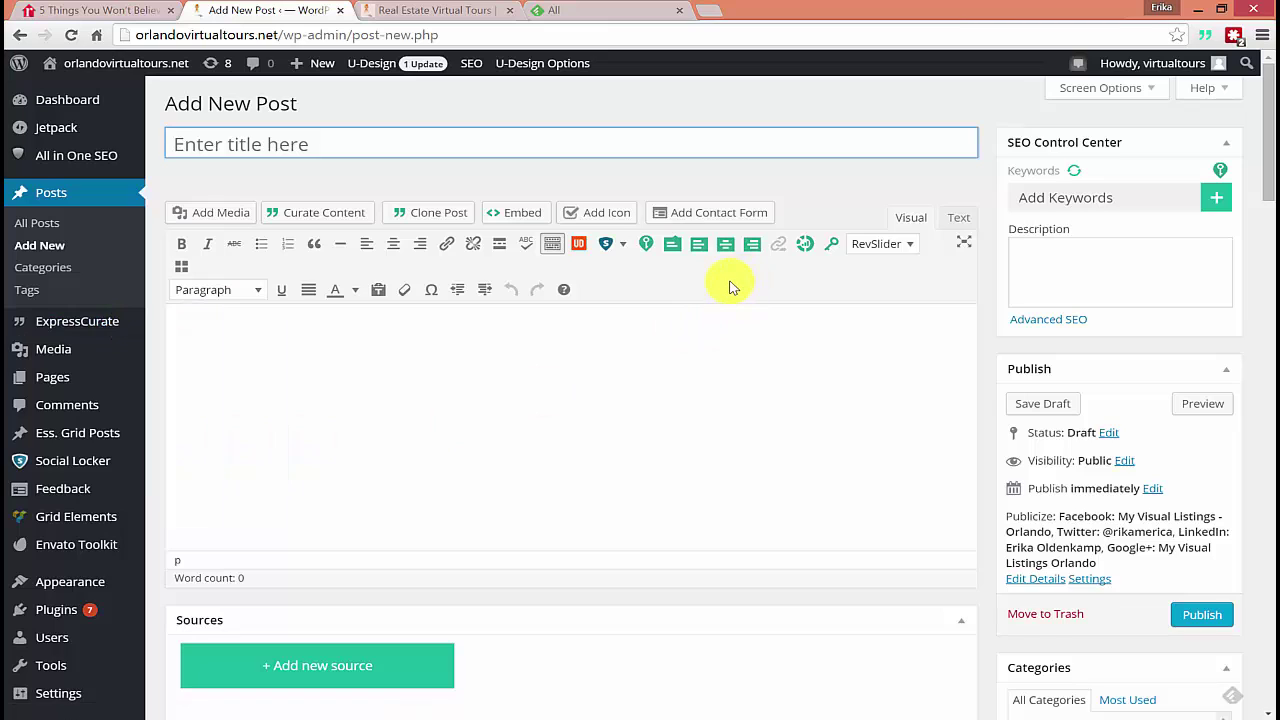
Add the pasted realtor.com Orlando myths article URL as a new source on the post
{"action": "scroll", "coordinate": [730, 288], "scroll_direction": "down", "scroll_amount": 1}
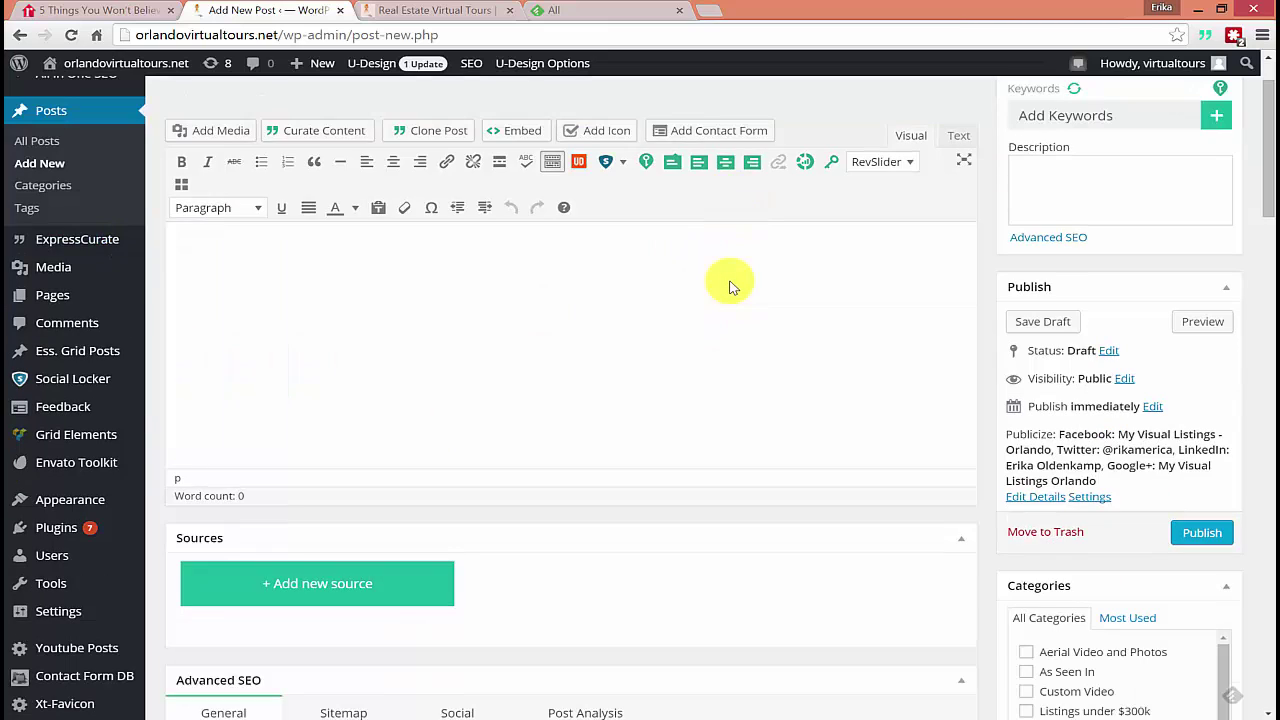
{"action": "left_click", "coordinate": [335, 591]}
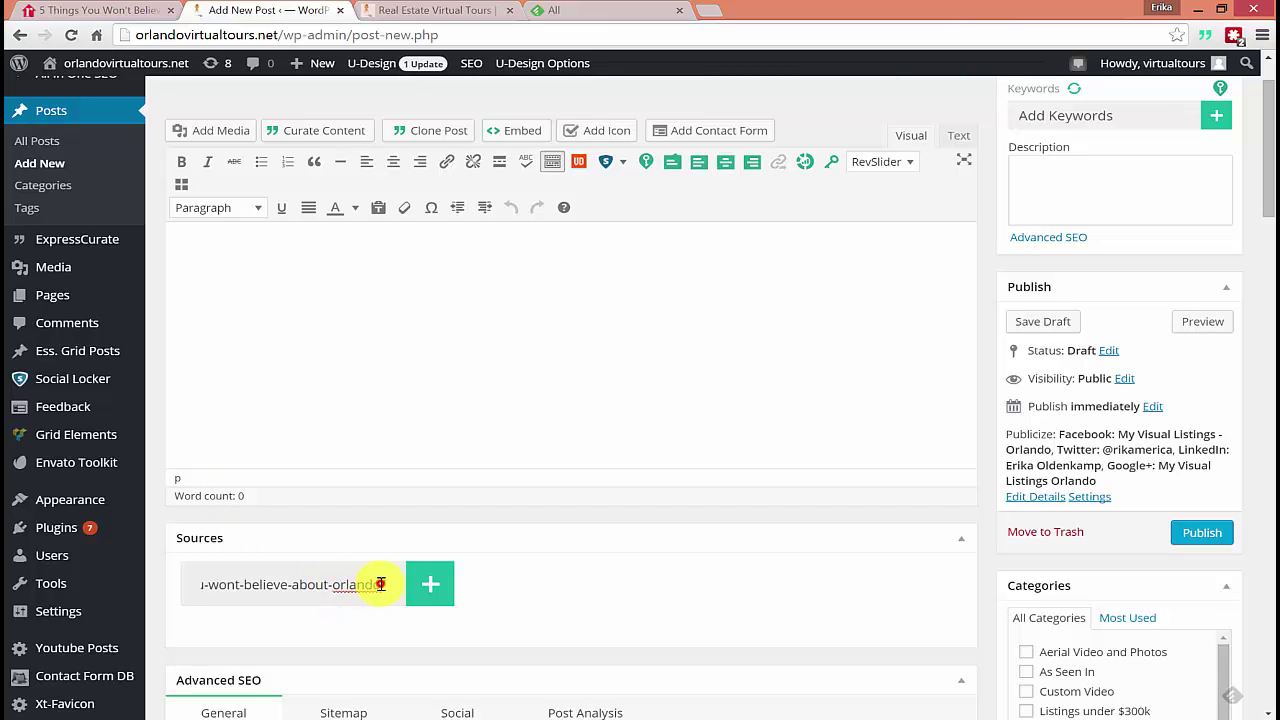
{"action": "left_click_drag", "start_coordinate": [381, 584], "coordinate": [157, 586]}
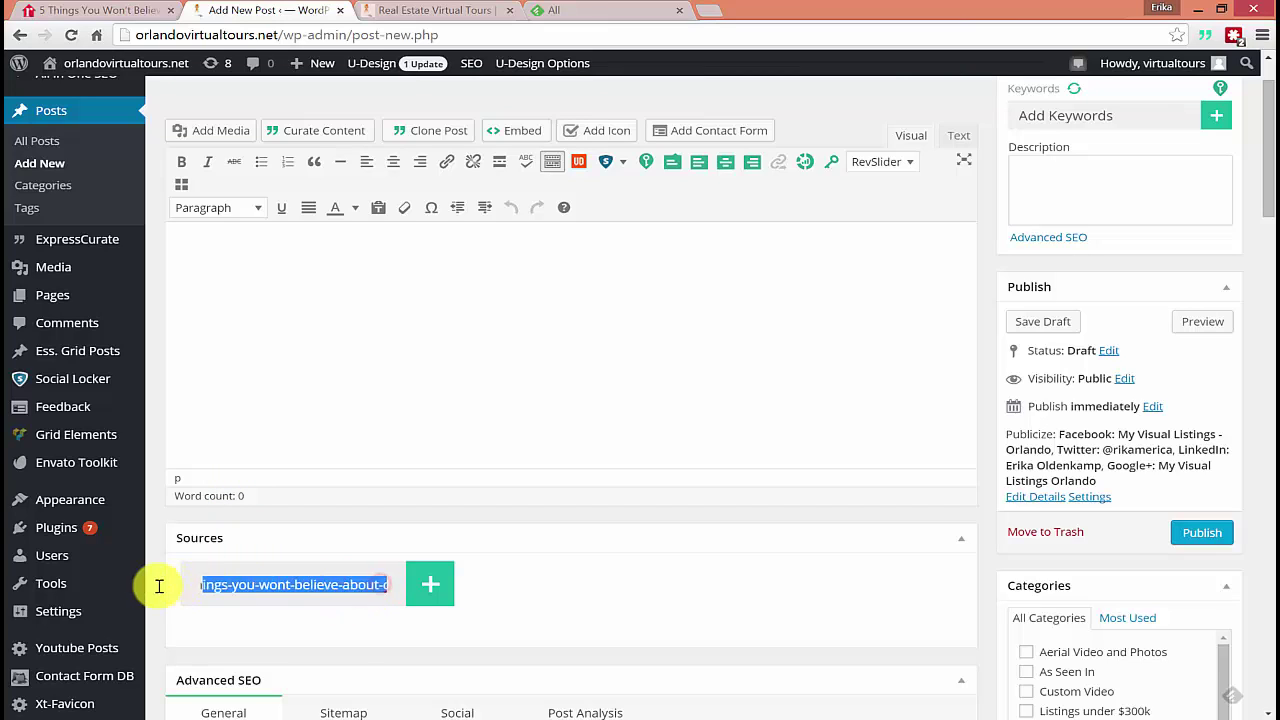
{"action": "left_click", "coordinate": [444, 587]}
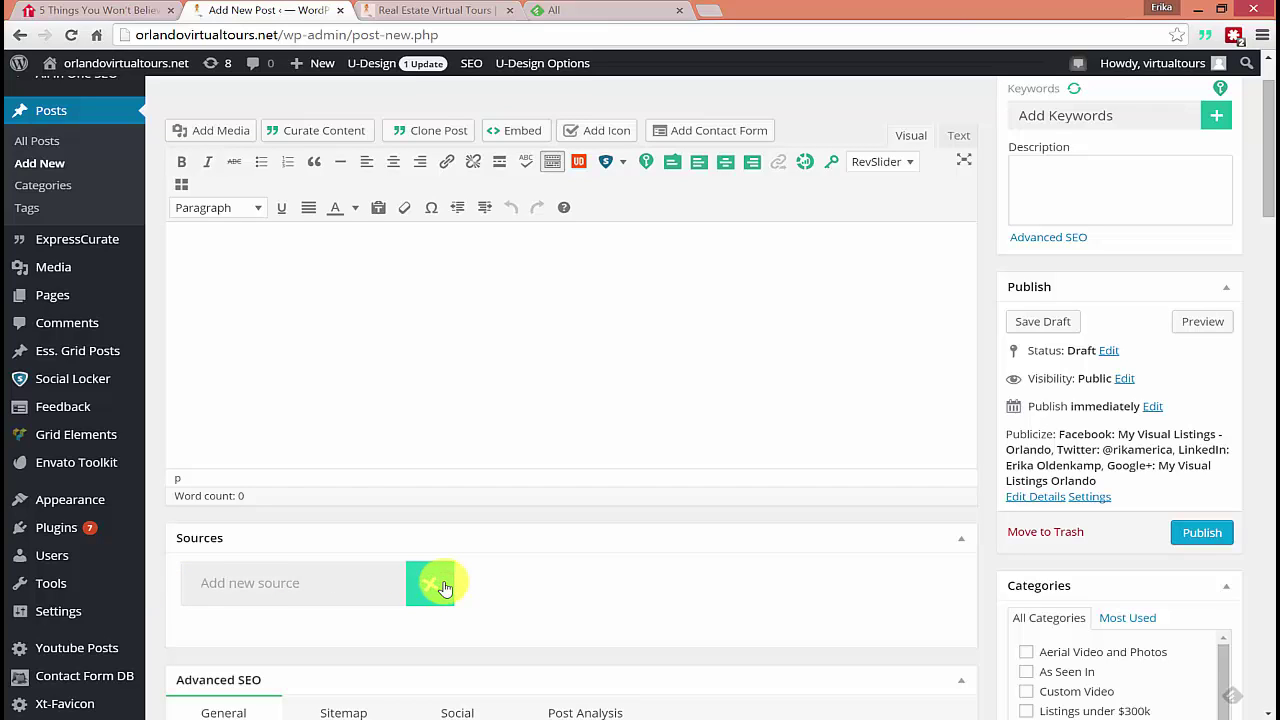
{"action": "mouse_move", "coordinate": [409, 591]}
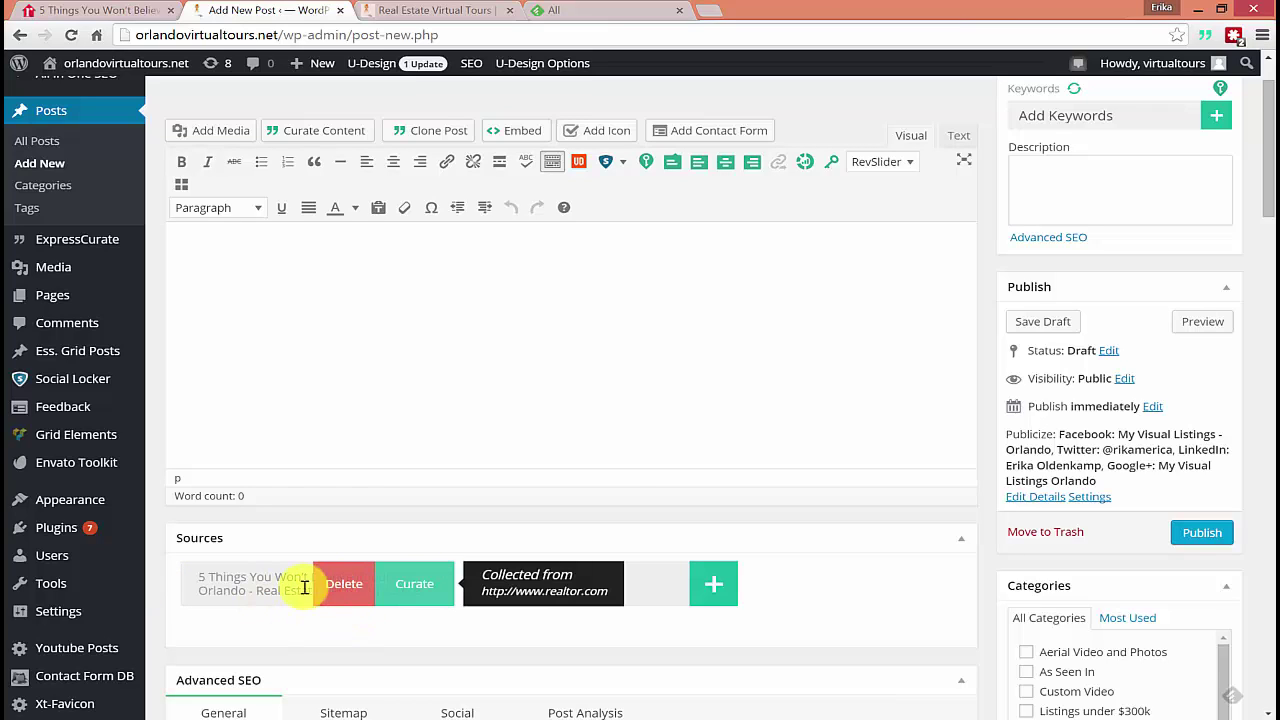
Open the realtor.com Orlando article in the ExpressCurate curation dialog
{"action": "left_click", "coordinate": [433, 593]}
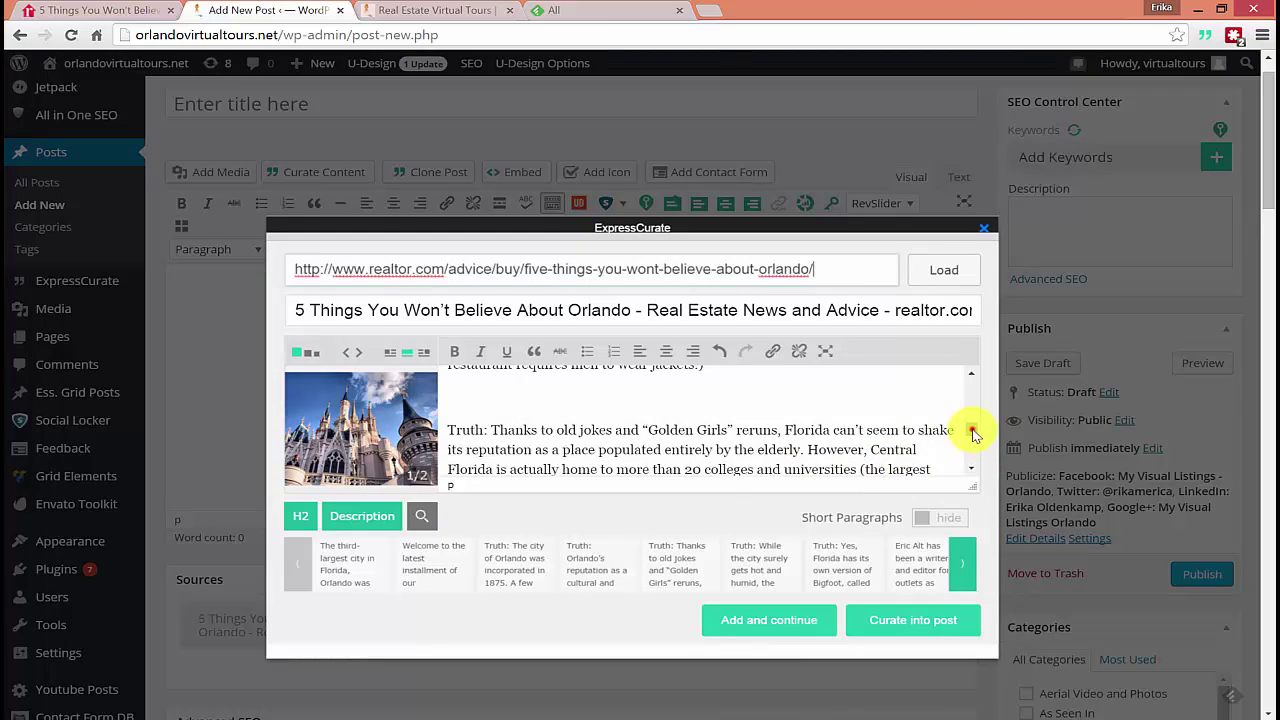
{"action": "mouse_move", "coordinate": [972, 432]}
{"action": "left_mouse_down"}
{"action": "mouse_move", "coordinate": [980, 388]}
{"action": "mouse_move", "coordinate": [971, 462]}
{"action": "mouse_move", "coordinate": [970, 450]}
{"action": "left_mouse_up"}
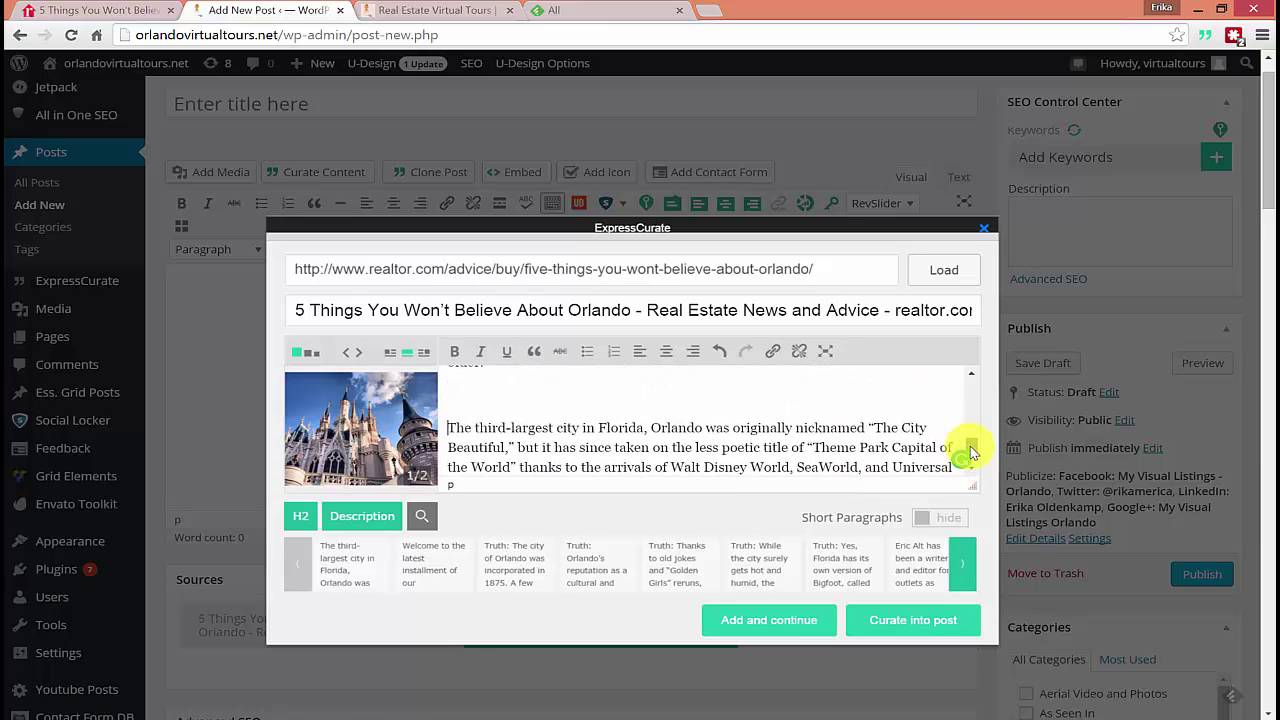
{"action": "scroll", "coordinate": [760, 428], "scroll_direction": "up", "scroll_amount": 1}
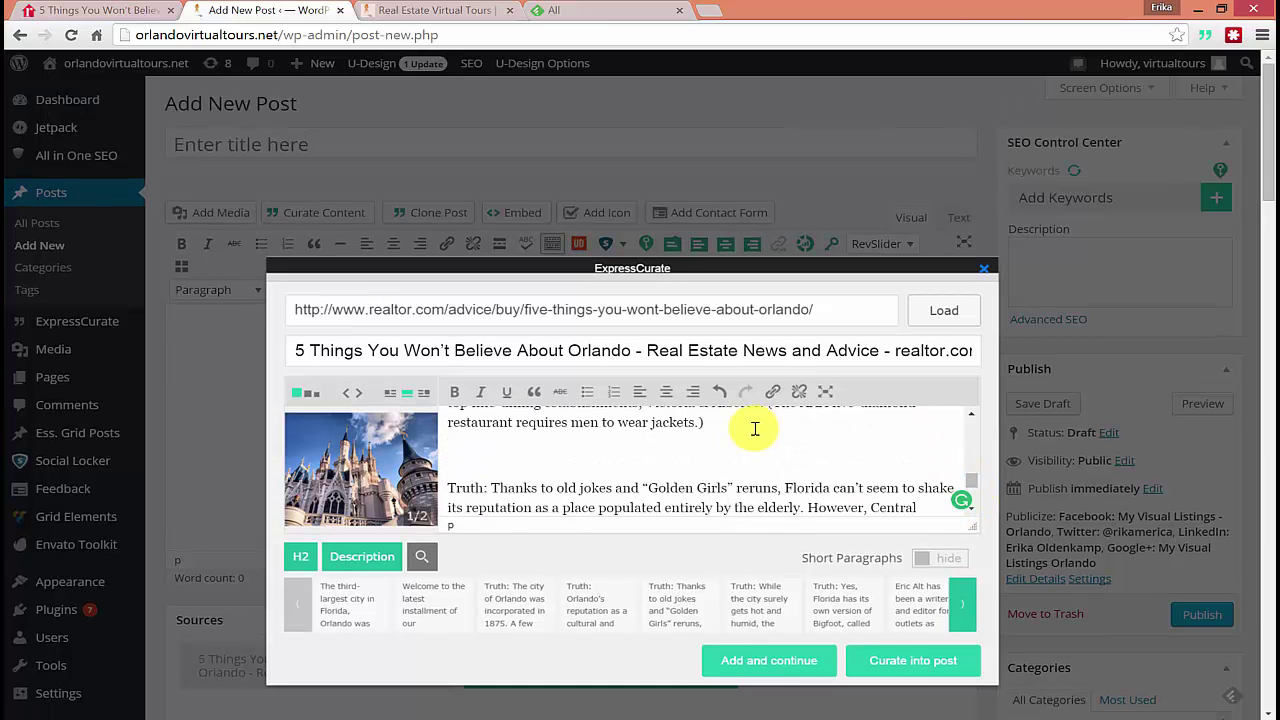
{"action": "left_click_drag", "start_coordinate": [538, 490], "coordinate": [736, 488]}
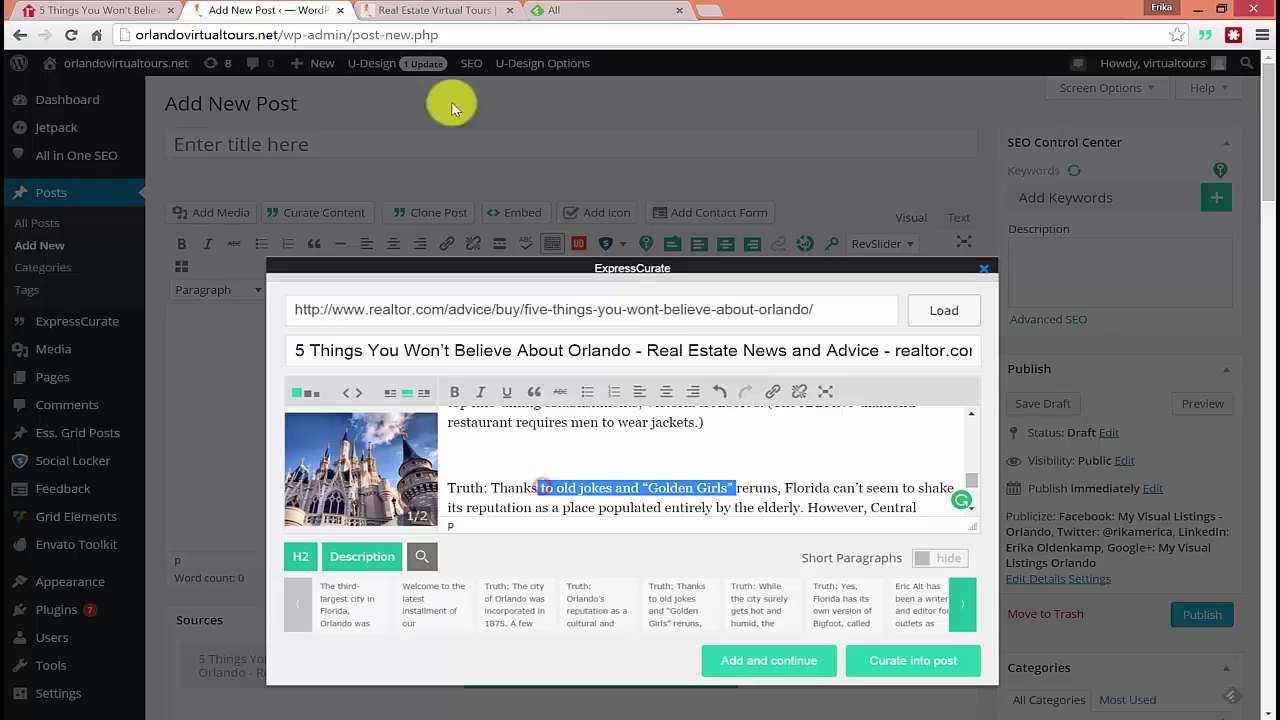
Copy the hot-weather and Bigfoot myth sections from the original article and paste them after the last paragraph
{"action": "left_click", "coordinate": [143, 8]}
{"action": "scroll", "coordinate": [545, 480], "scroll_direction": "down", "scroll_amount": 10}
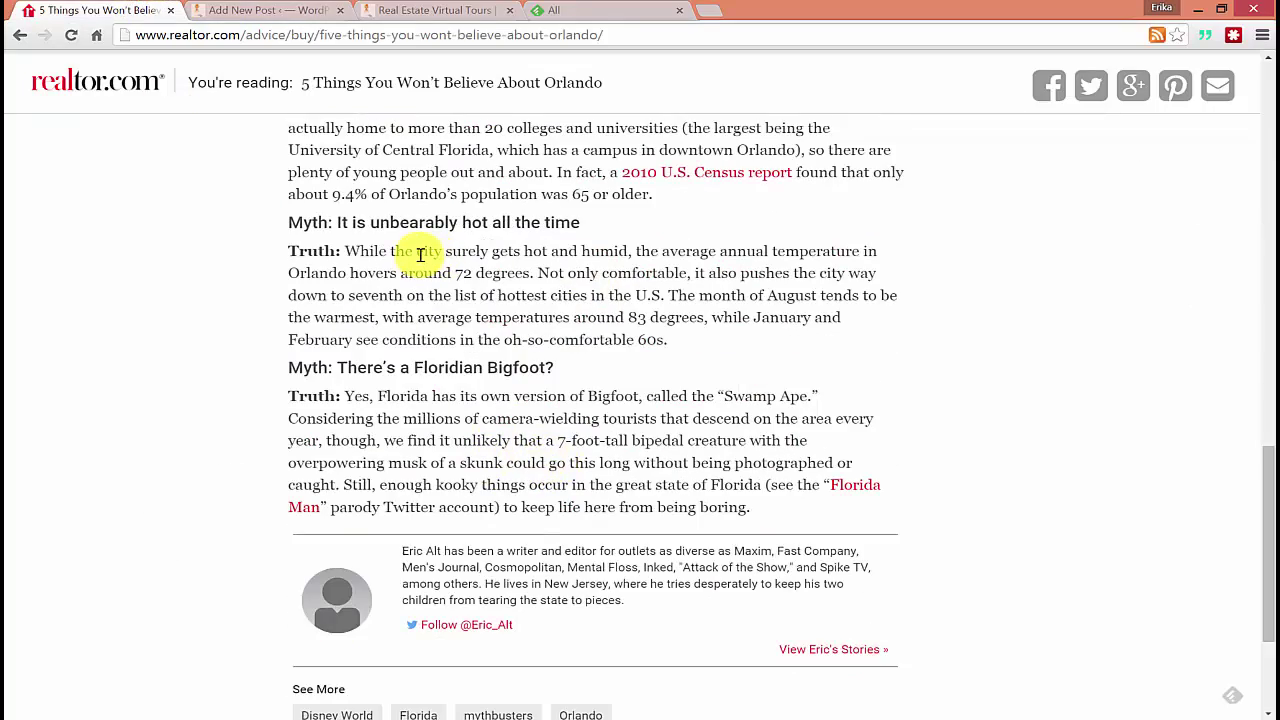
{"action": "scroll", "coordinate": [420, 254], "scroll_direction": "up", "scroll_amount": 2}
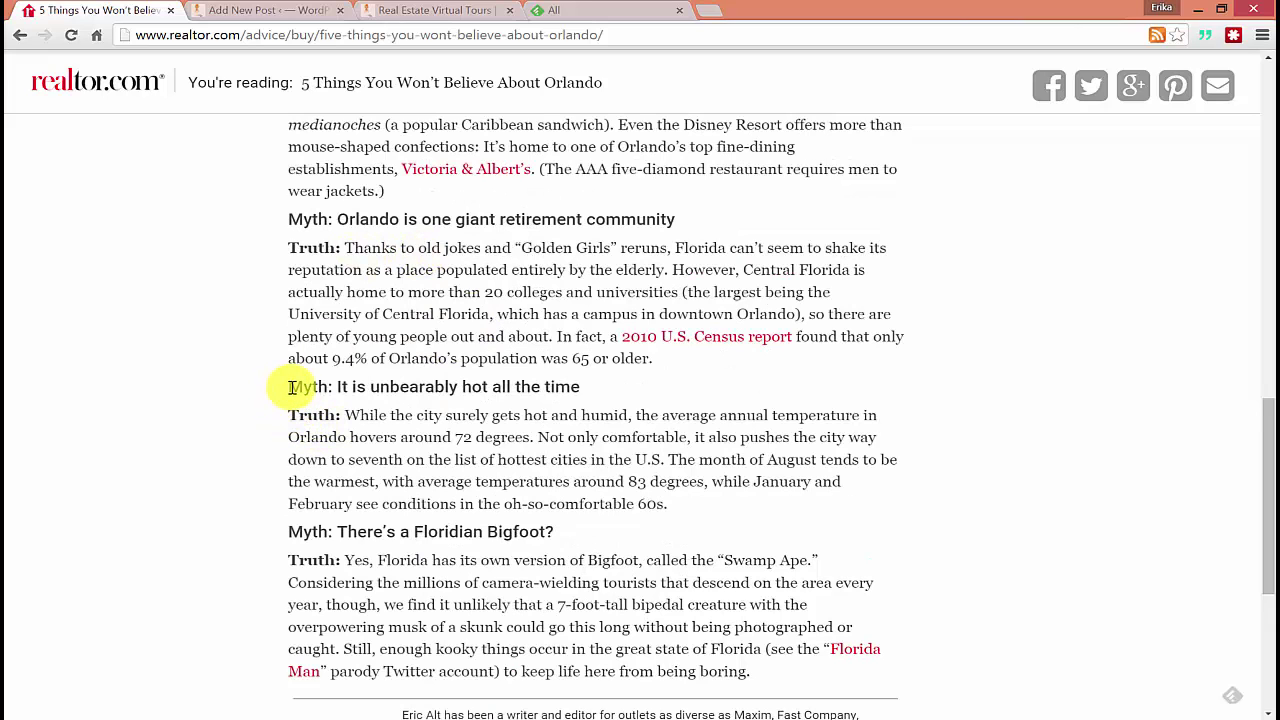
{"action": "left_click_drag", "start_coordinate": [290, 387], "coordinate": [880, 676]}
{"action": "left_click", "coordinate": [265, 10]}
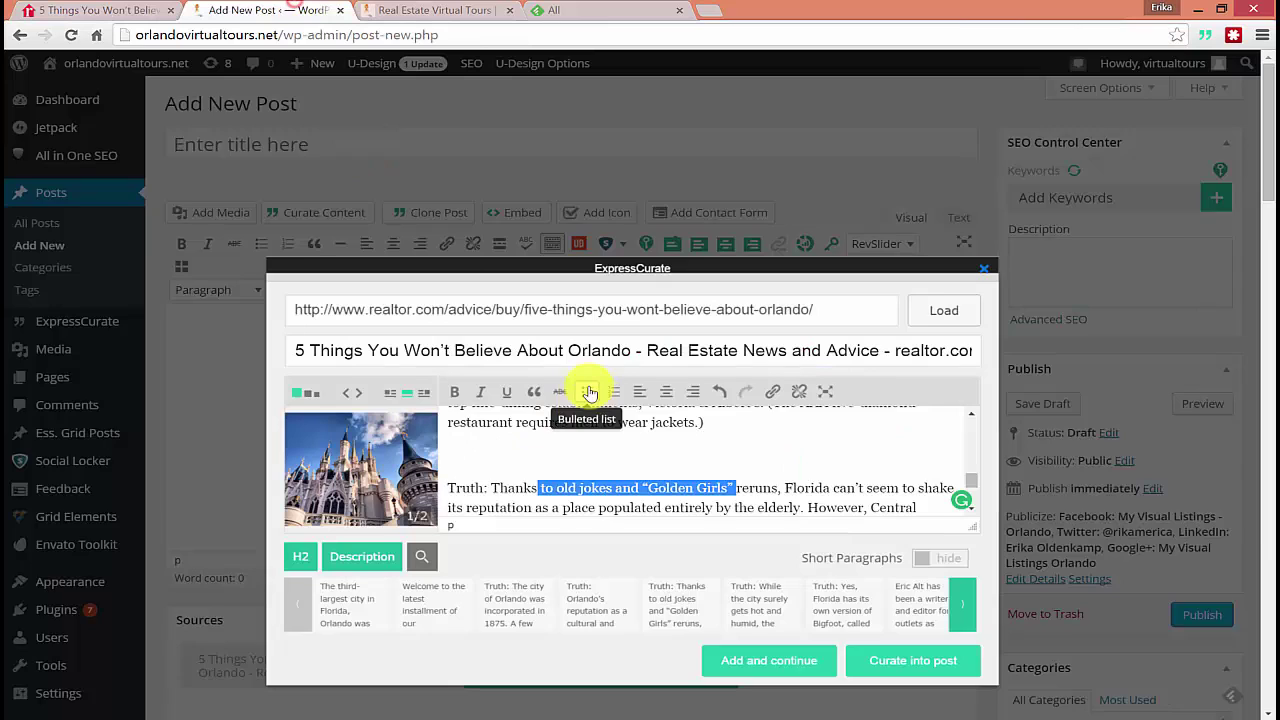
{"action": "scroll", "coordinate": [737, 371], "scroll_direction": "down", "scroll_amount": 3}
{"action": "scroll", "coordinate": [908, 334], "scroll_direction": "up", "scroll_amount": 1}
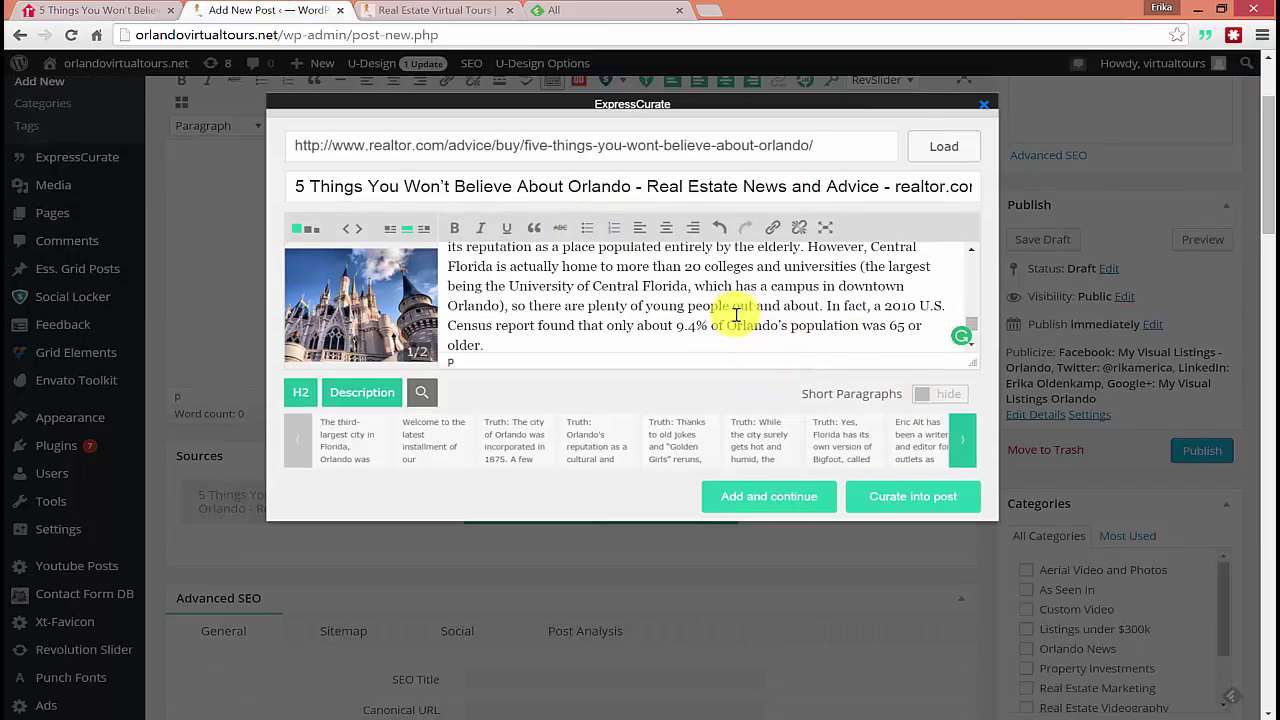
{"action": "scroll", "coordinate": [737, 314], "scroll_direction": "down", "scroll_amount": 1}
{"action": "left_click", "coordinate": [703, 292]}
{"action": "key", "text": "ctrl+v"}
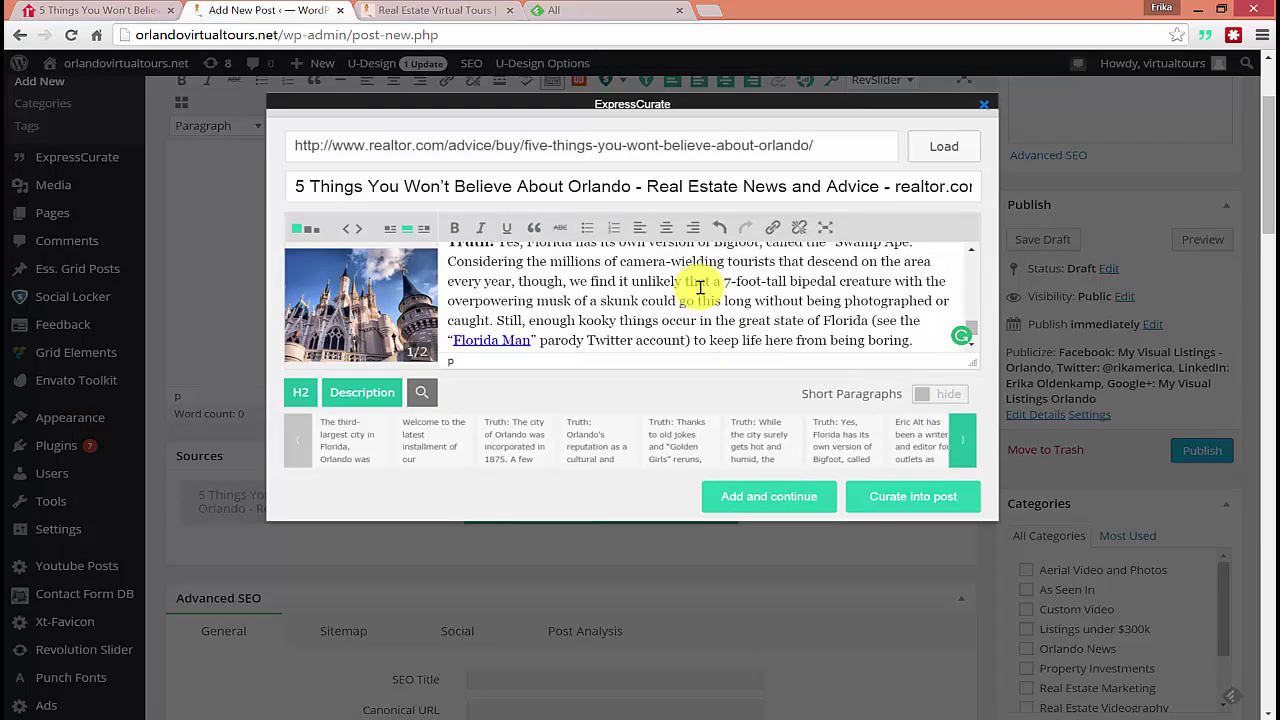
Insert the curated Orlando myths article, with its castle image, into the post body
{"action": "left_click", "coordinate": [928, 500]}
{"action": "left_click", "coordinate": [760, 360]}
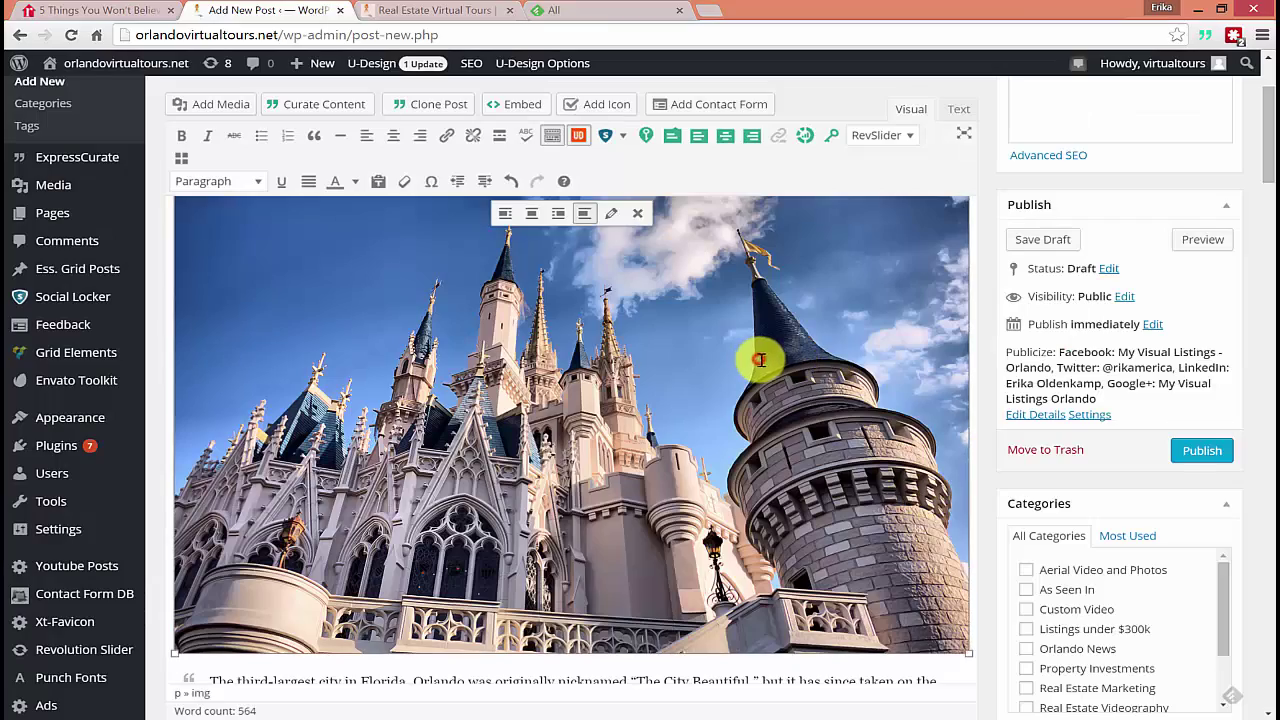
{"action": "scroll", "coordinate": [762, 358], "scroll_direction": "down", "scroll_amount": 3}
{"action": "scroll", "coordinate": [766, 357], "scroll_direction": "up", "scroll_amount": 1}
{"action": "scroll", "coordinate": [843, 296], "scroll_direction": "down", "scroll_amount": 6}
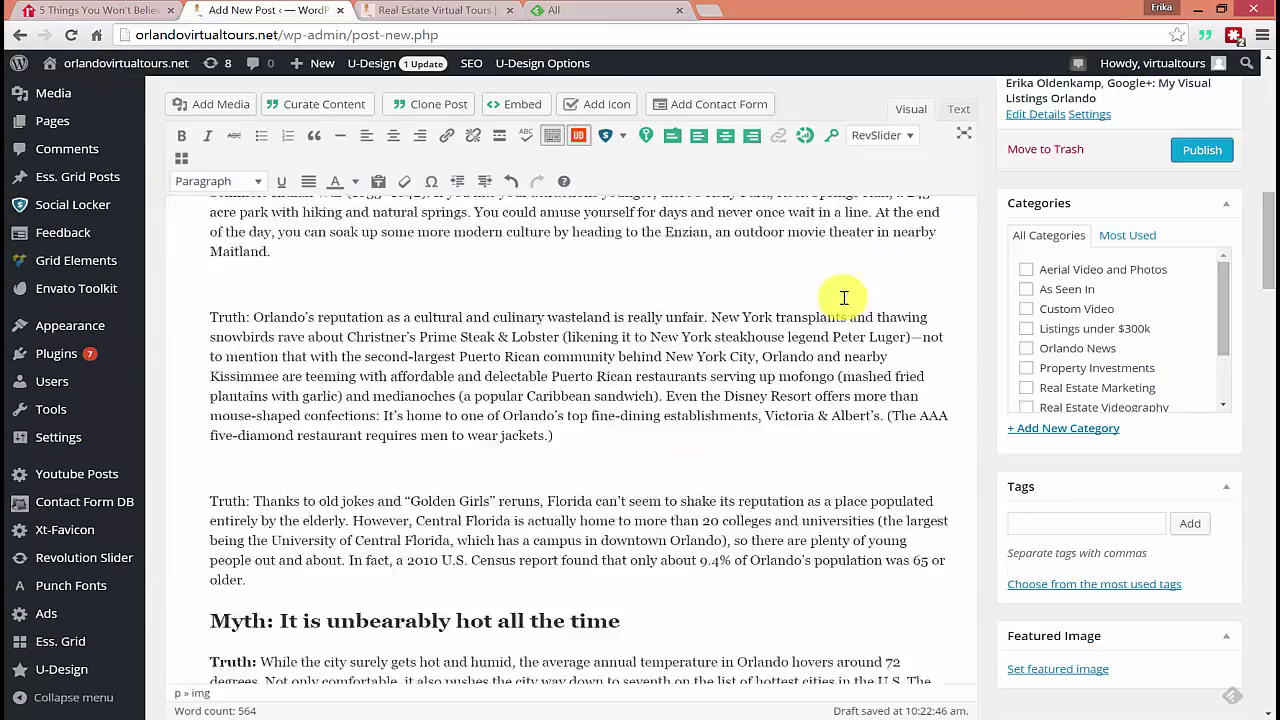
{"action": "scroll", "coordinate": [844, 297], "scroll_direction": "down", "scroll_amount": 3}
{"action": "scroll", "coordinate": [844, 297], "scroll_direction": "up", "scroll_amount": 3}
{"action": "scroll", "coordinate": [844, 297], "scroll_direction": "down", "scroll_amount": 1}
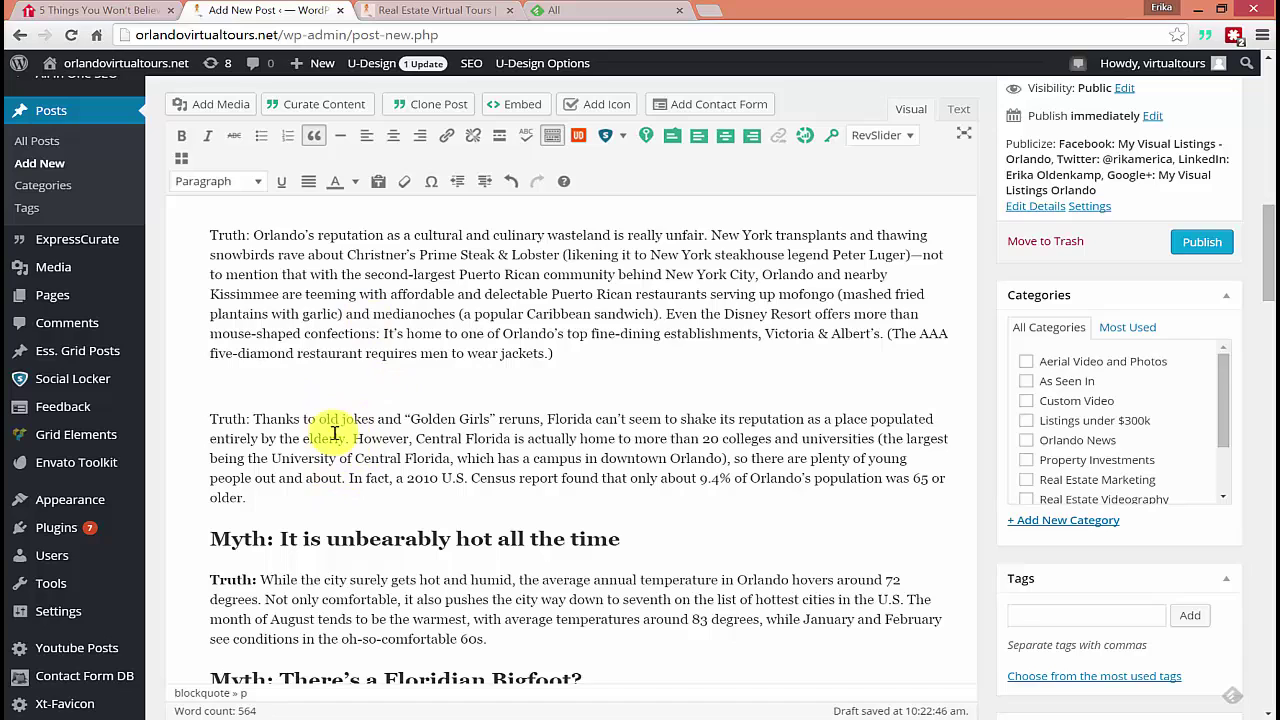
Copy the fine dining myth heading from the original article and paste it above the culinary paragraph
{"action": "left_click", "coordinate": [140, 10]}
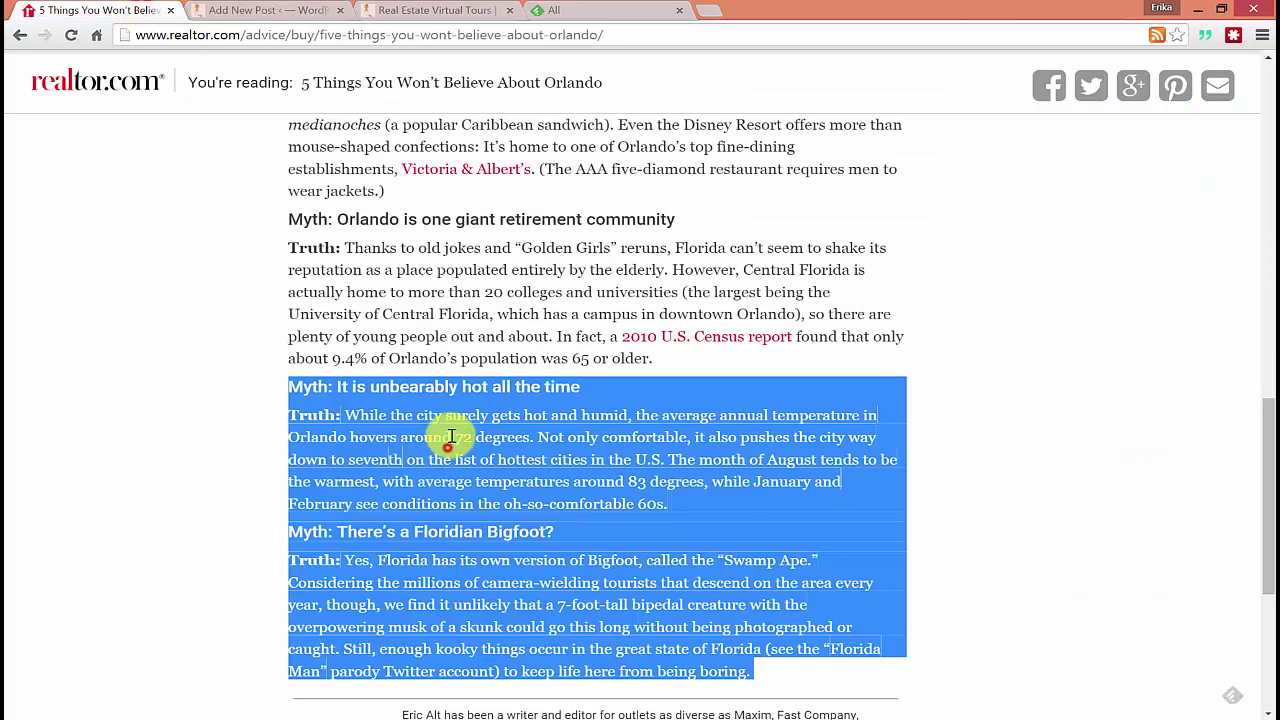
{"action": "left_click_drag", "start_coordinate": [705, 222], "coordinate": [285, 219]}
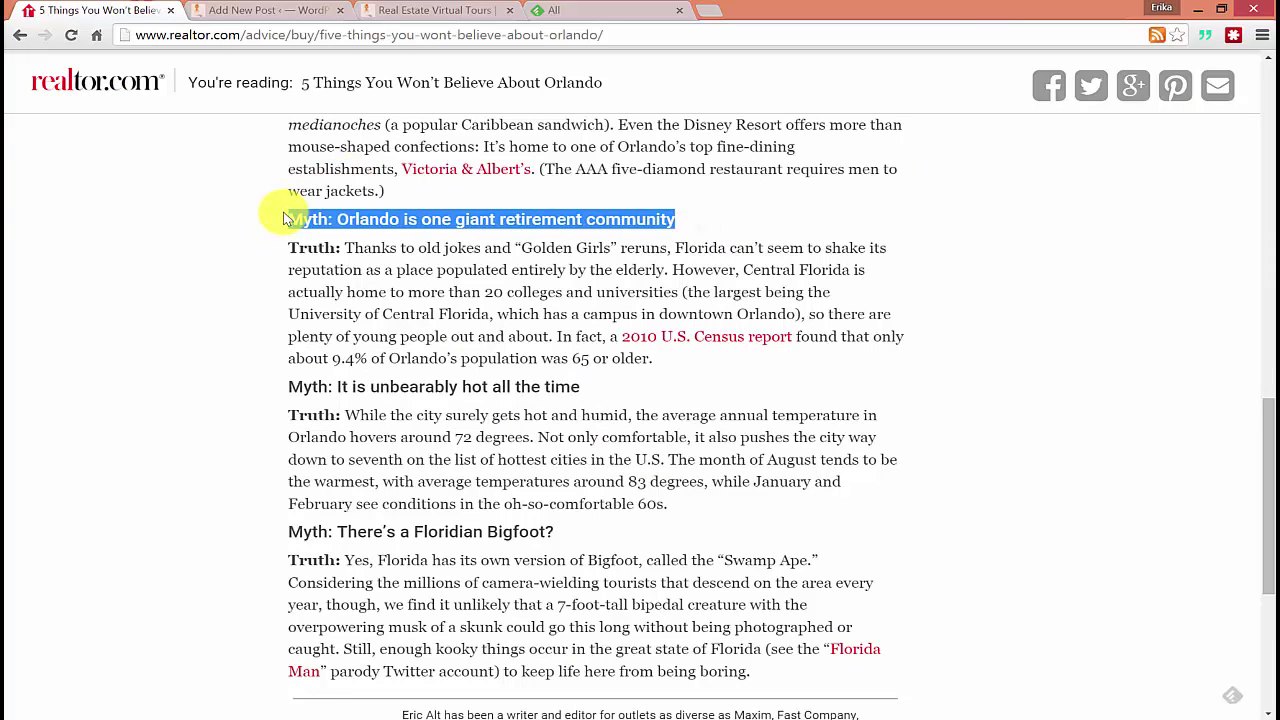
{"action": "left_click", "coordinate": [285, 10]}
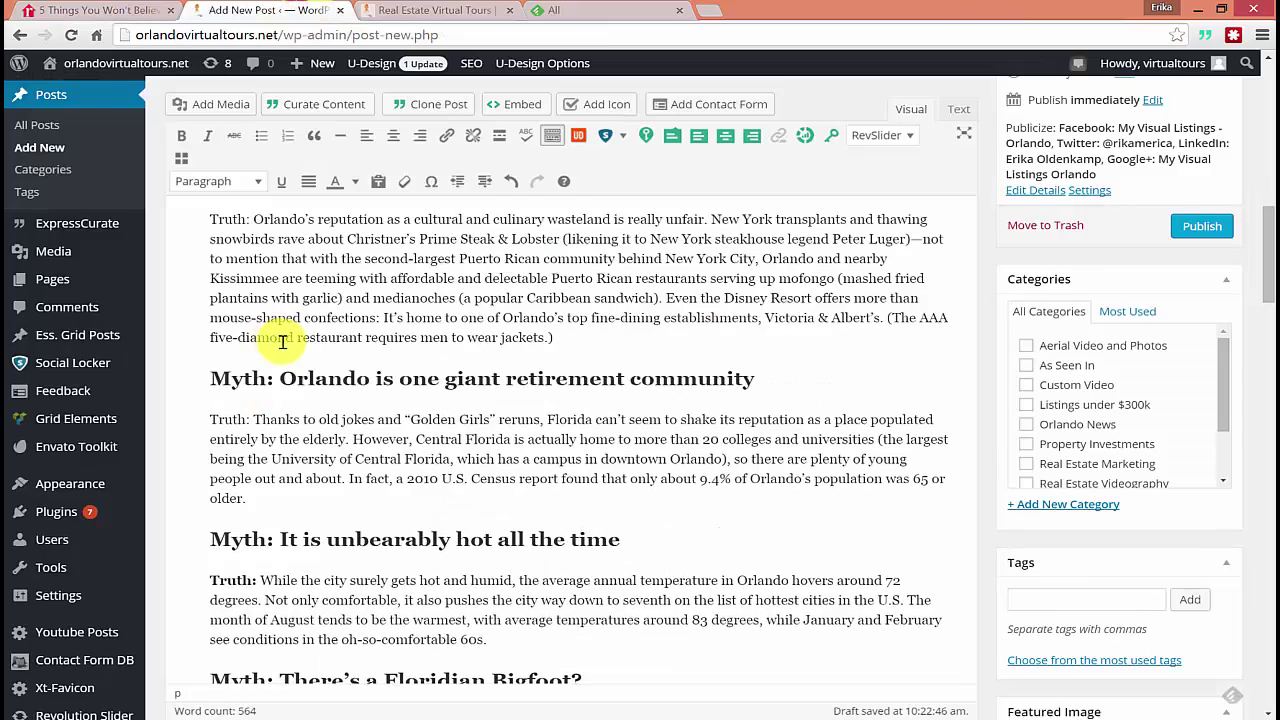
{"action": "scroll", "coordinate": [282, 342], "scroll_direction": "up", "scroll_amount": 2}
{"action": "left_click", "coordinate": [100, 10]}
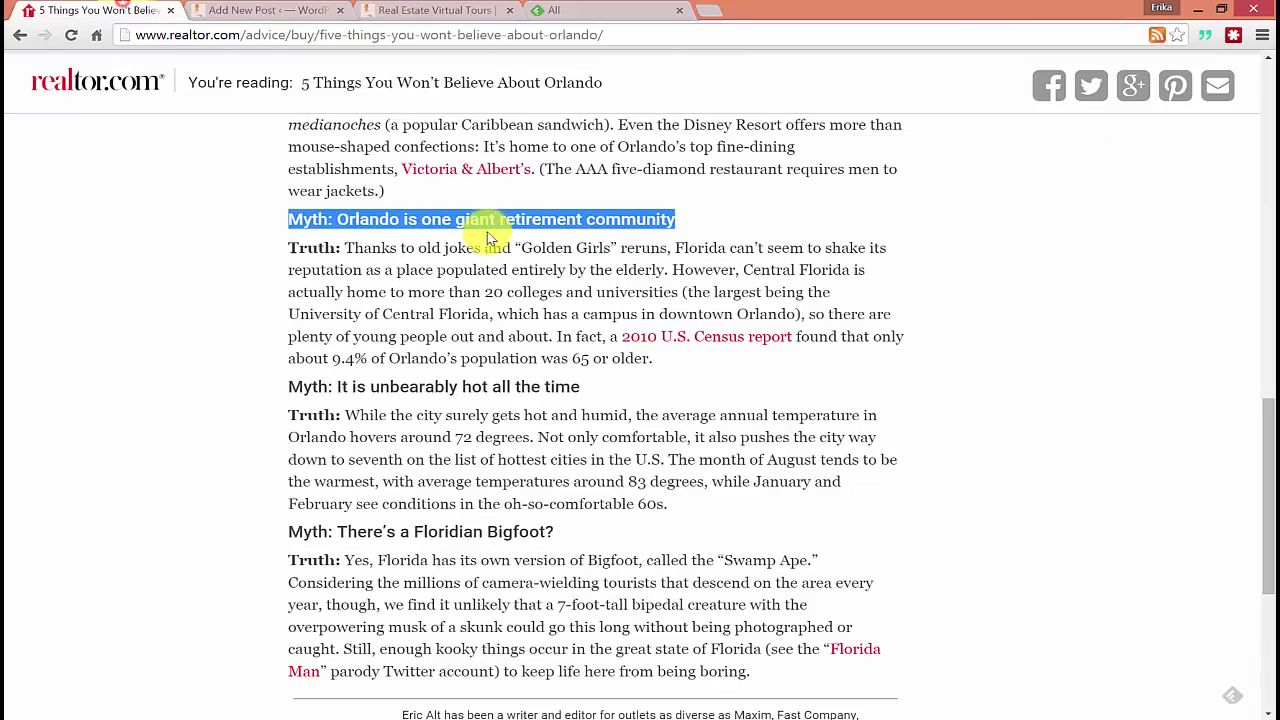
{"action": "scroll", "coordinate": [495, 228], "scroll_direction": "up", "scroll_amount": 4}
{"action": "left_click_drag", "start_coordinate": [629, 268], "coordinate": [297, 268]}
{"action": "key", "text": "ctrl+c"}
{"action": "left_click", "coordinate": [255, 10]}
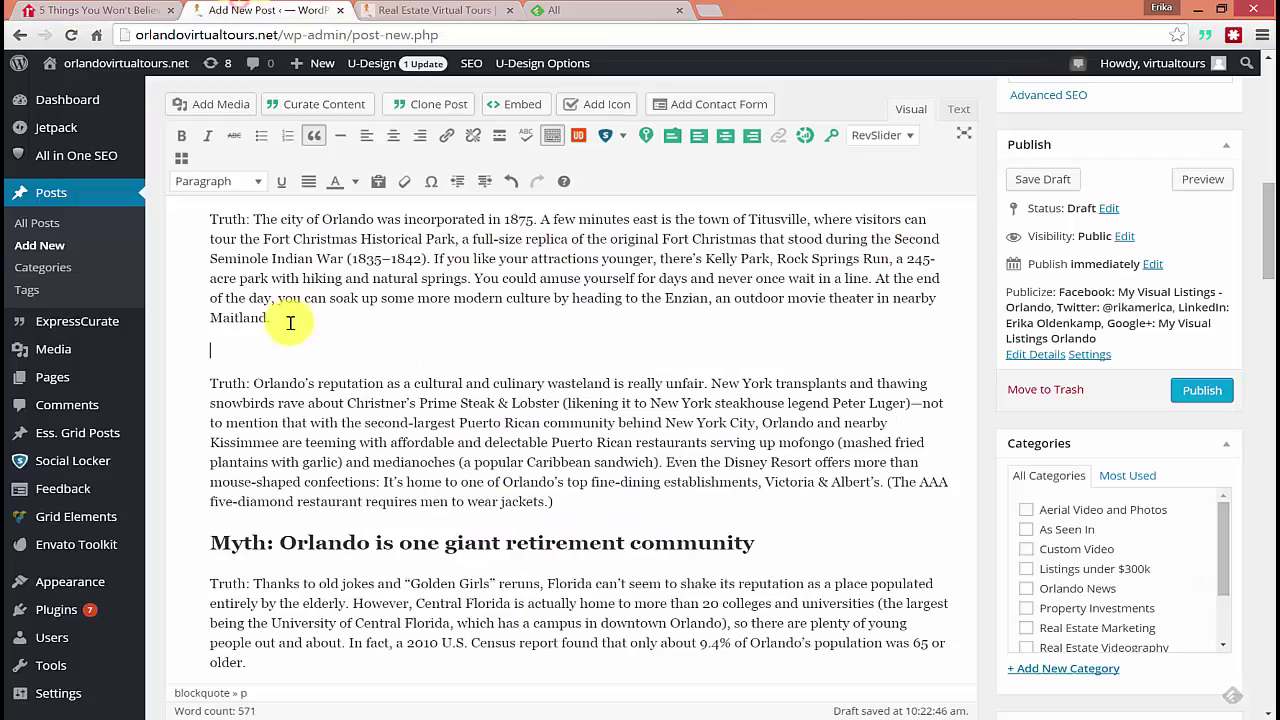
{"action": "key", "text": "ctrl+v"}
{"action": "scroll", "coordinate": [297, 328], "scroll_direction": "up", "scroll_amount": 3}
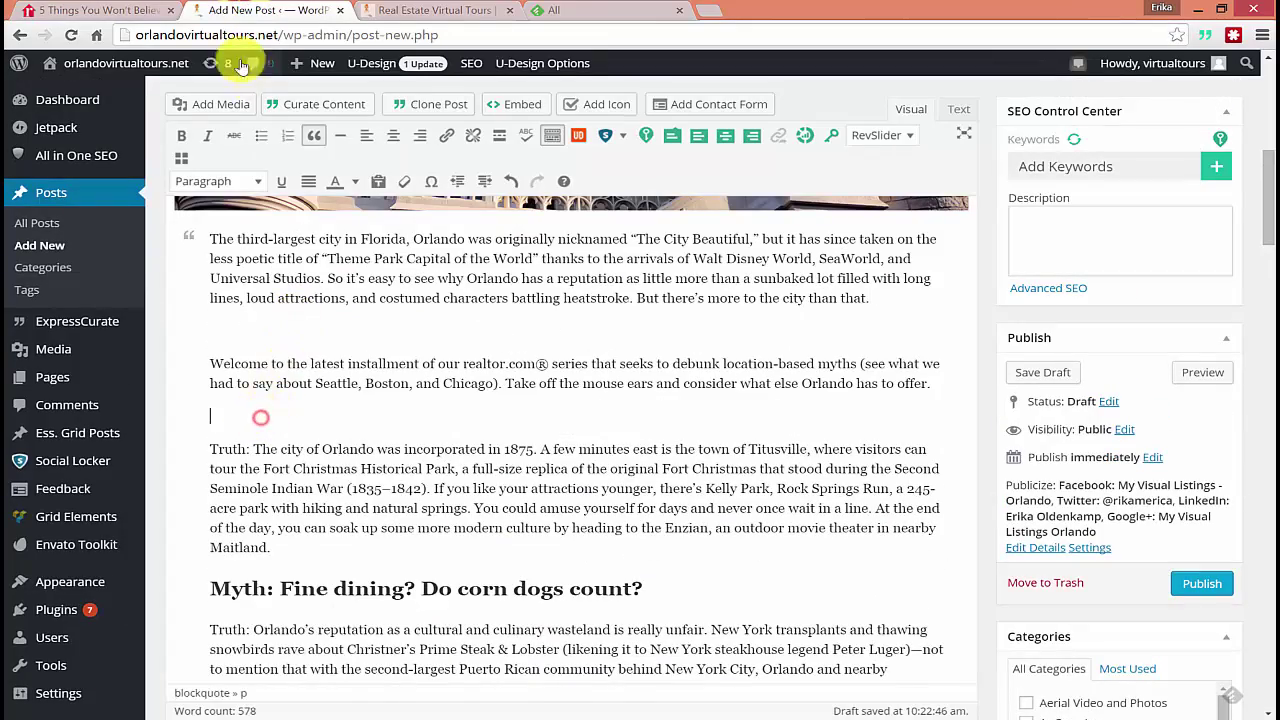
Paste the heading "Myth: It's a fake, plastic city with no history" on a new line above its Truth paragraph
{"action": "left_click", "coordinate": [140, 10]}
{"action": "scroll", "coordinate": [420, 367], "scroll_direction": "up", "scroll_amount": 2}
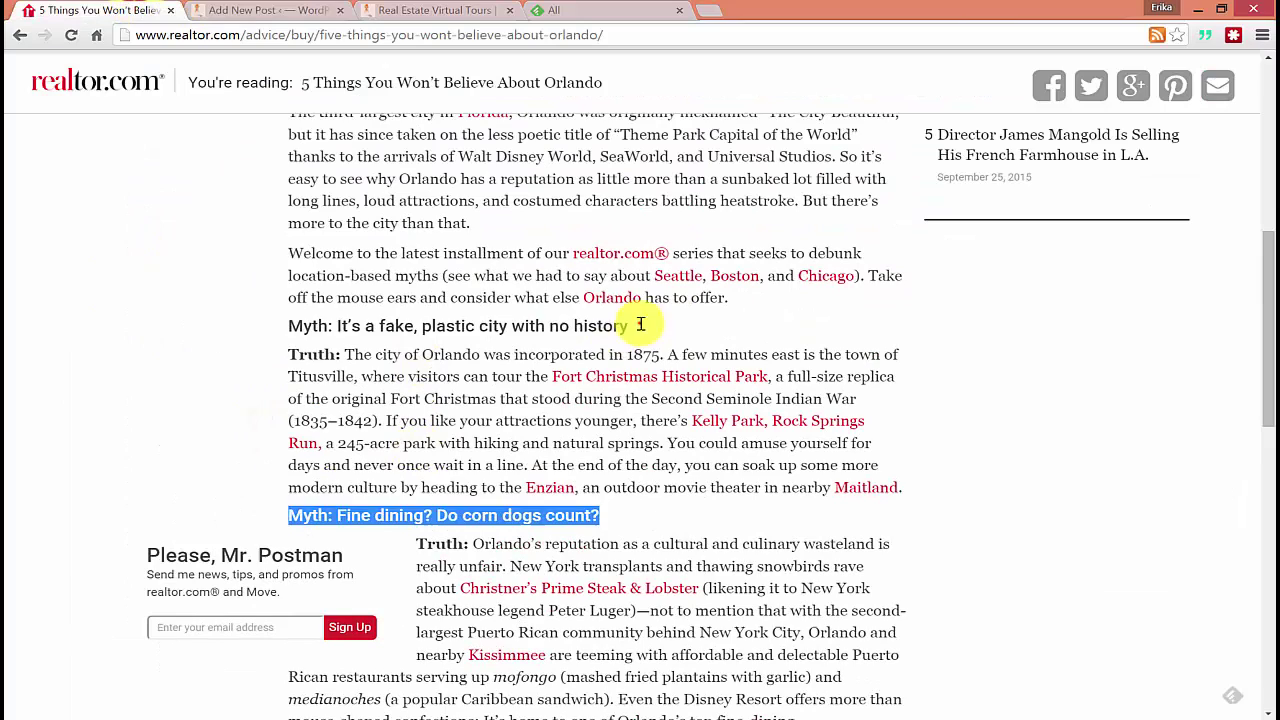
{"action": "left_click_drag", "start_coordinate": [632, 325], "coordinate": [268, 326]}
{"action": "key", "text": "ctrl+c"}
{"action": "left_click", "coordinate": [255, 10]}
{"action": "left_click", "coordinate": [337, 437]}
{"action": "key", "text": "Return"}
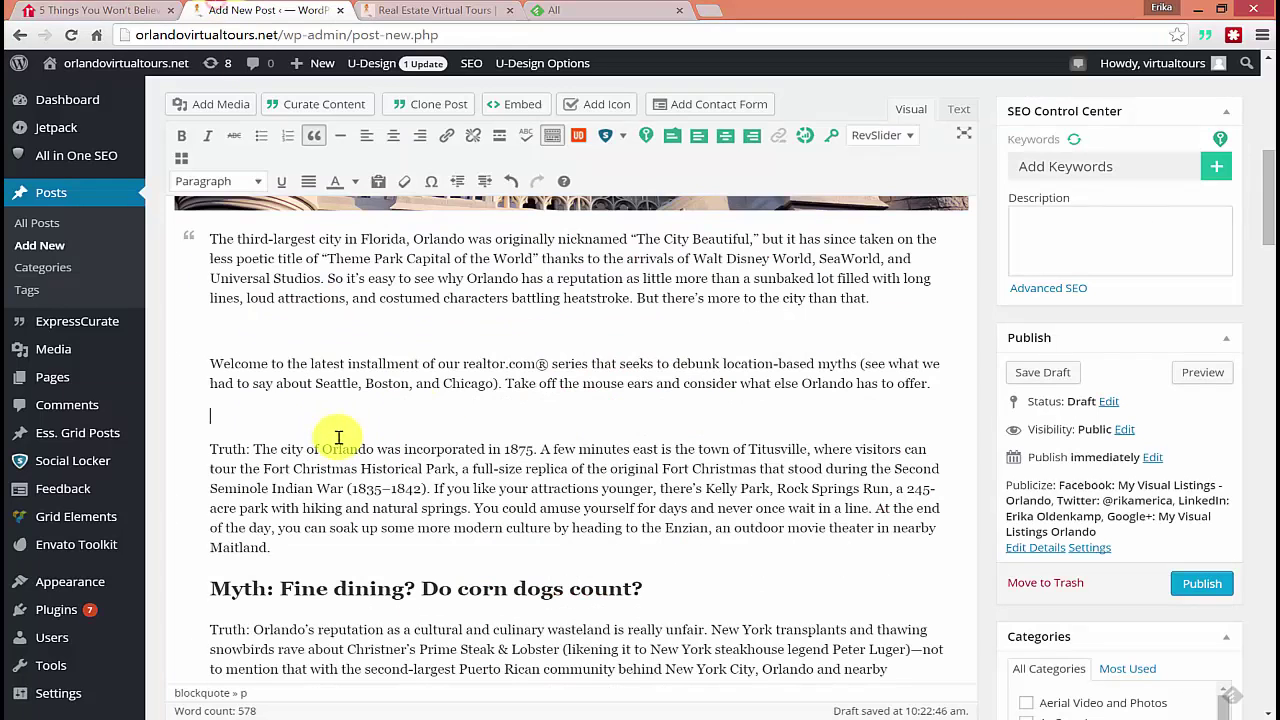
{"action": "key", "text": "ctrl+v"}
{"action": "scroll", "coordinate": [921, 453], "scroll_direction": "down", "scroll_amount": 10}
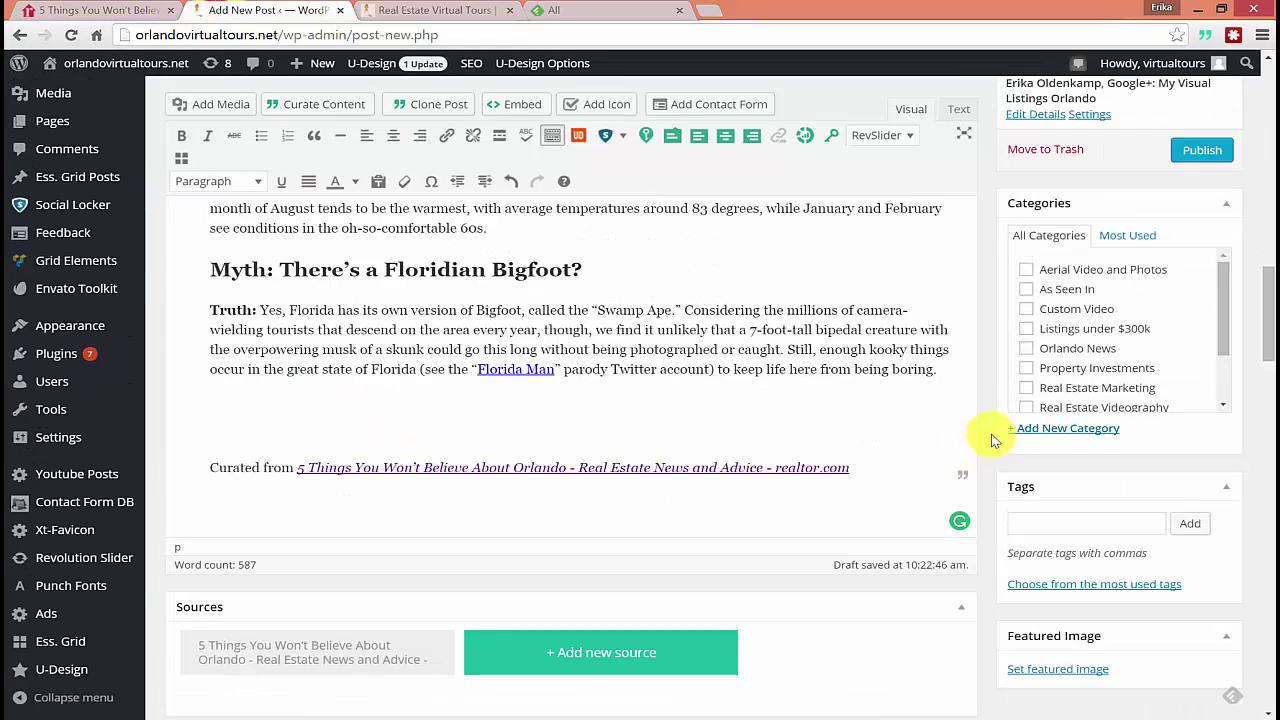
Compare the three castle pictures already in the media library for the featured image
{"action": "left_click", "coordinate": [1095, 670]}
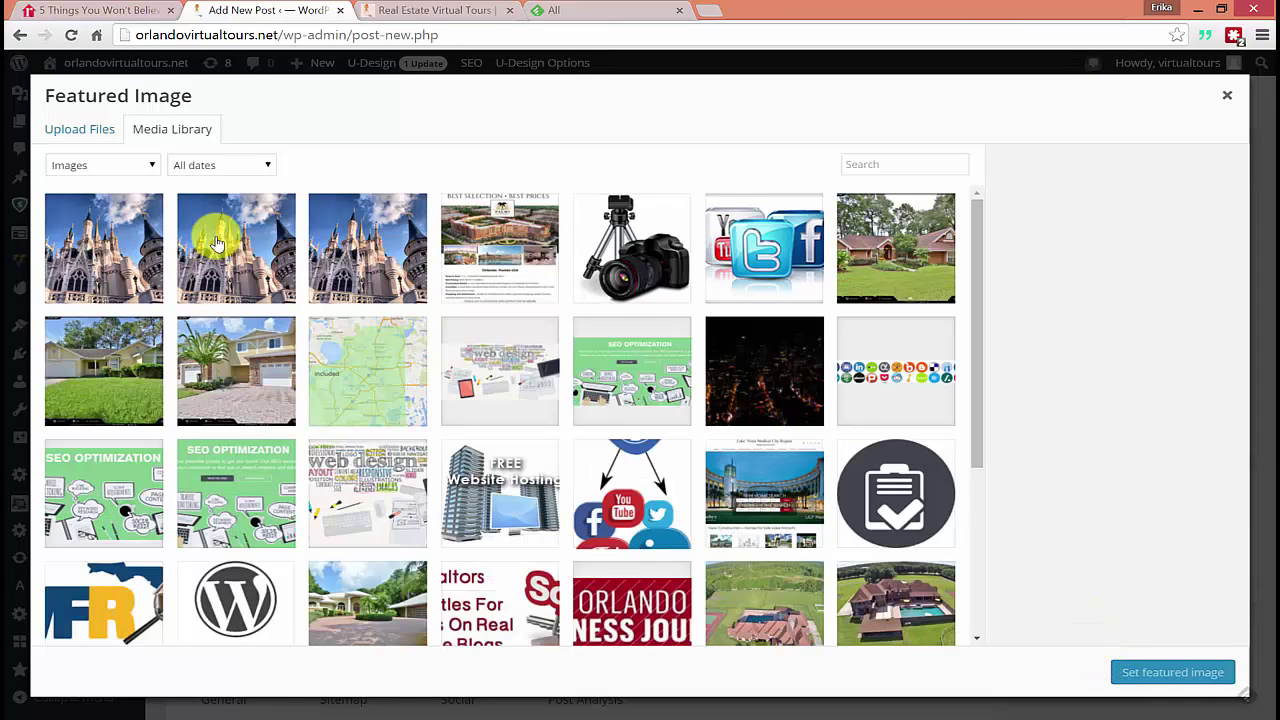
{"action": "left_click", "coordinate": [112, 248]}
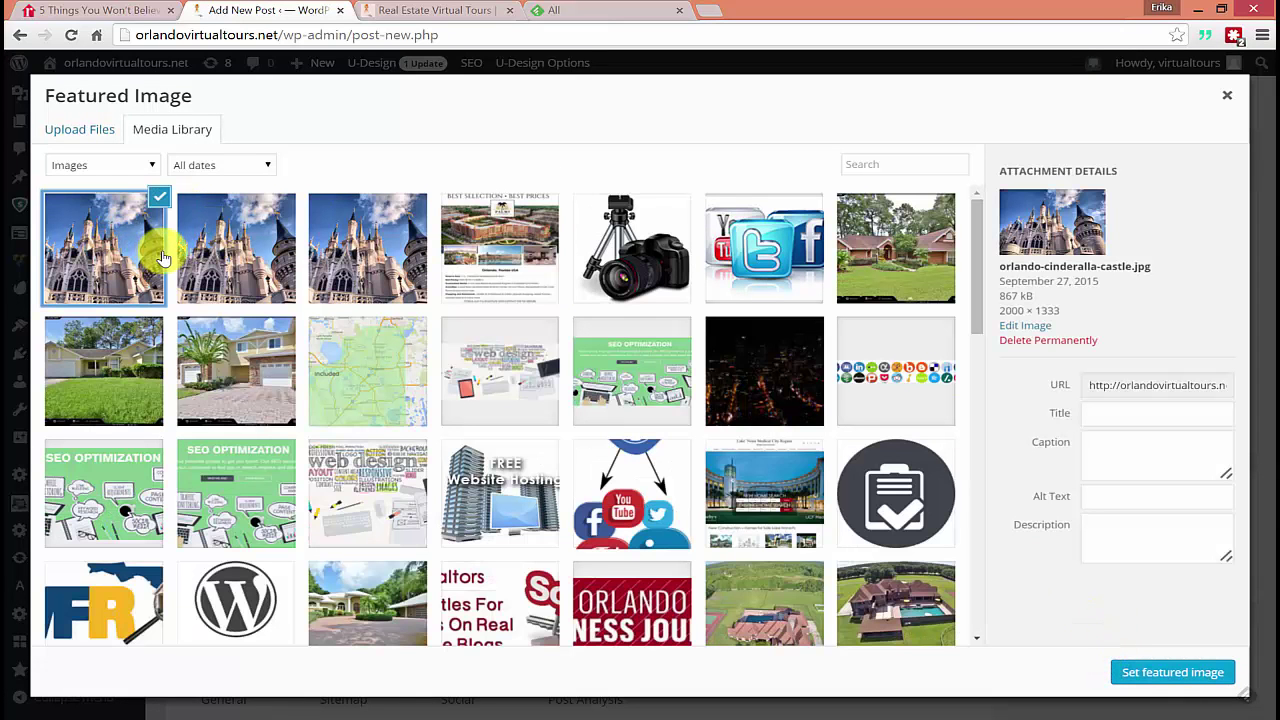
{"action": "left_click", "coordinate": [226, 254]}
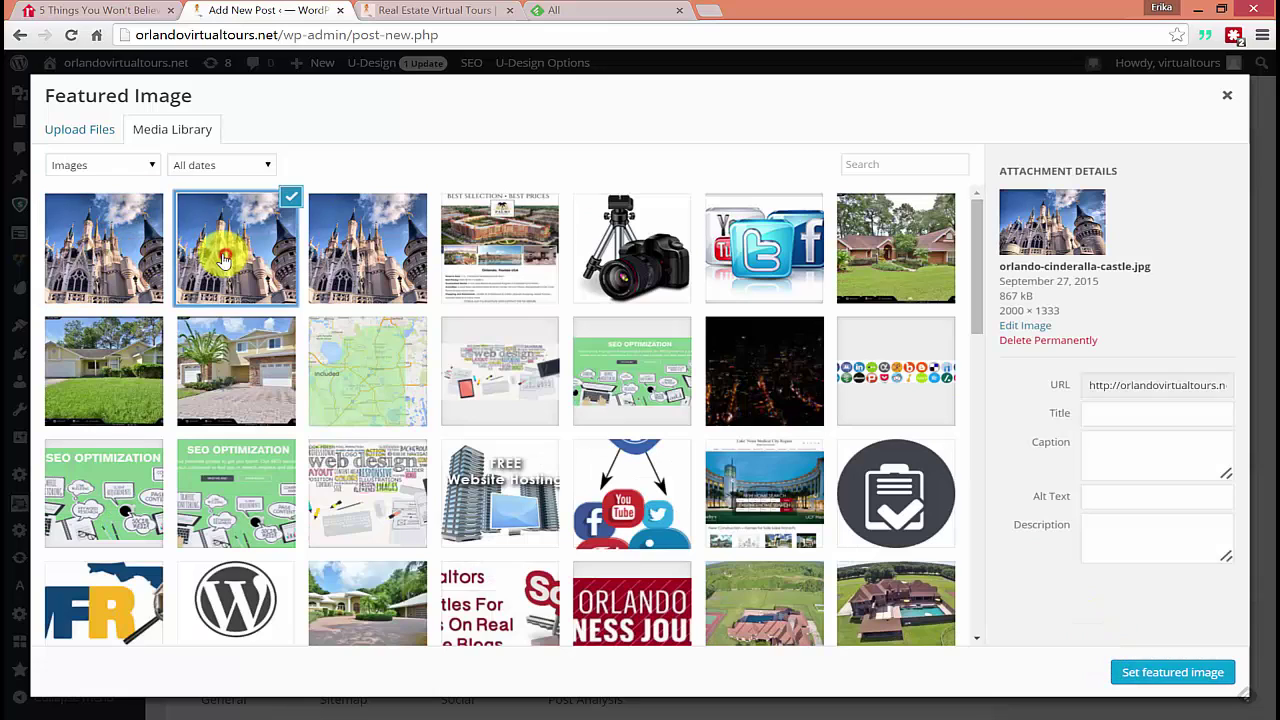
{"action": "left_click", "coordinate": [342, 279]}
{"action": "left_click", "coordinate": [125, 240]}
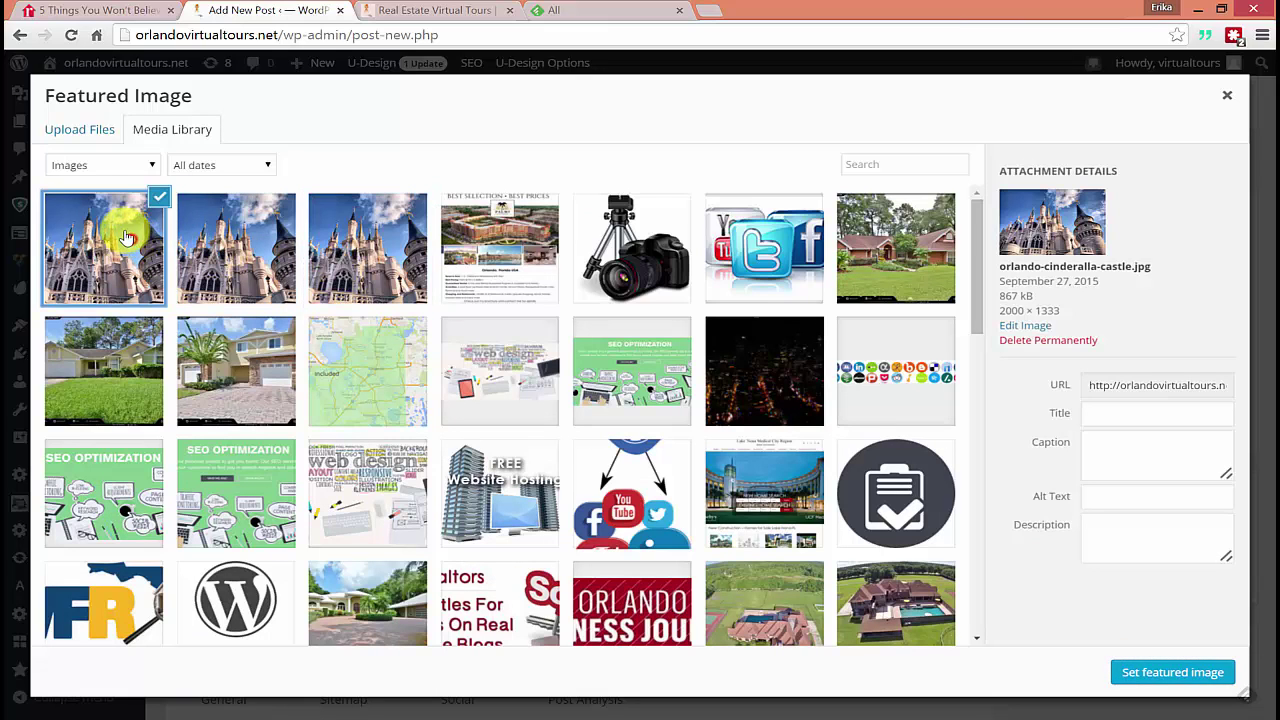
{"action": "left_click_drag", "start_coordinate": [1082, 310], "coordinate": [1001, 311]}
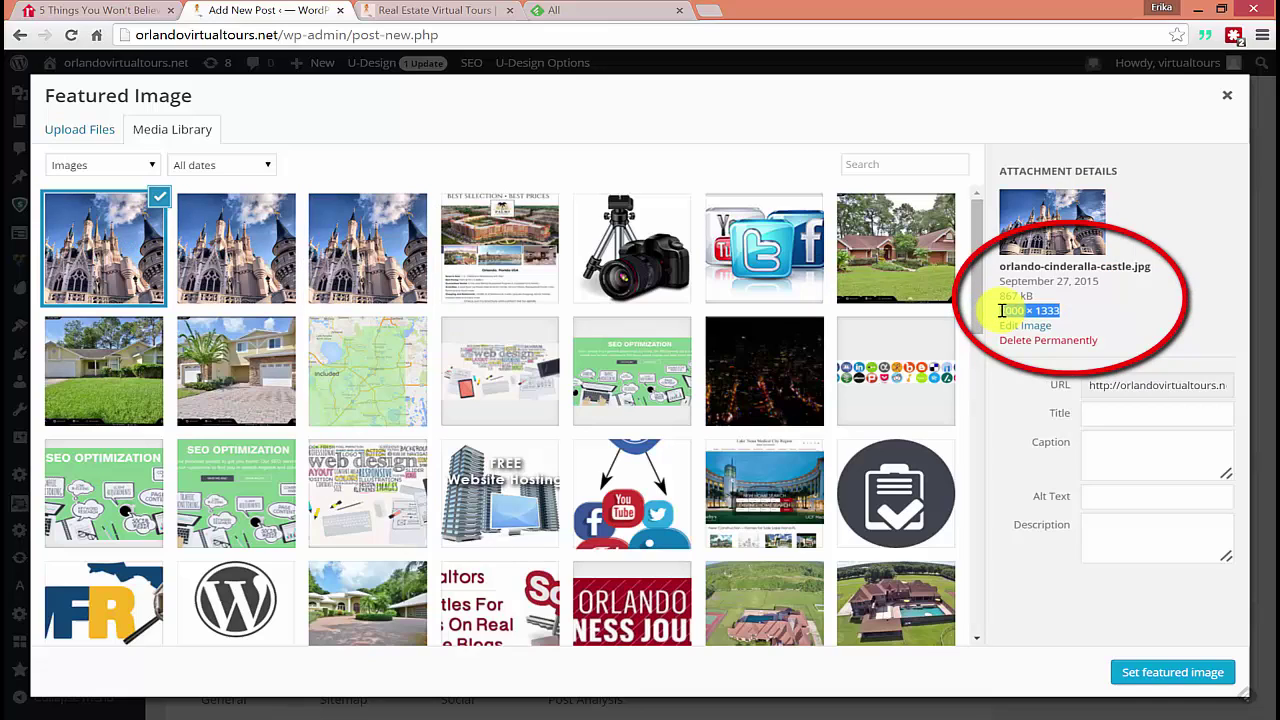
Upload orlando-real-estate-640x427.jpg from Downloads and set it as the post's featured image
{"action": "left_click", "coordinate": [85, 138]}
{"action": "left_click", "coordinate": [651, 367]}
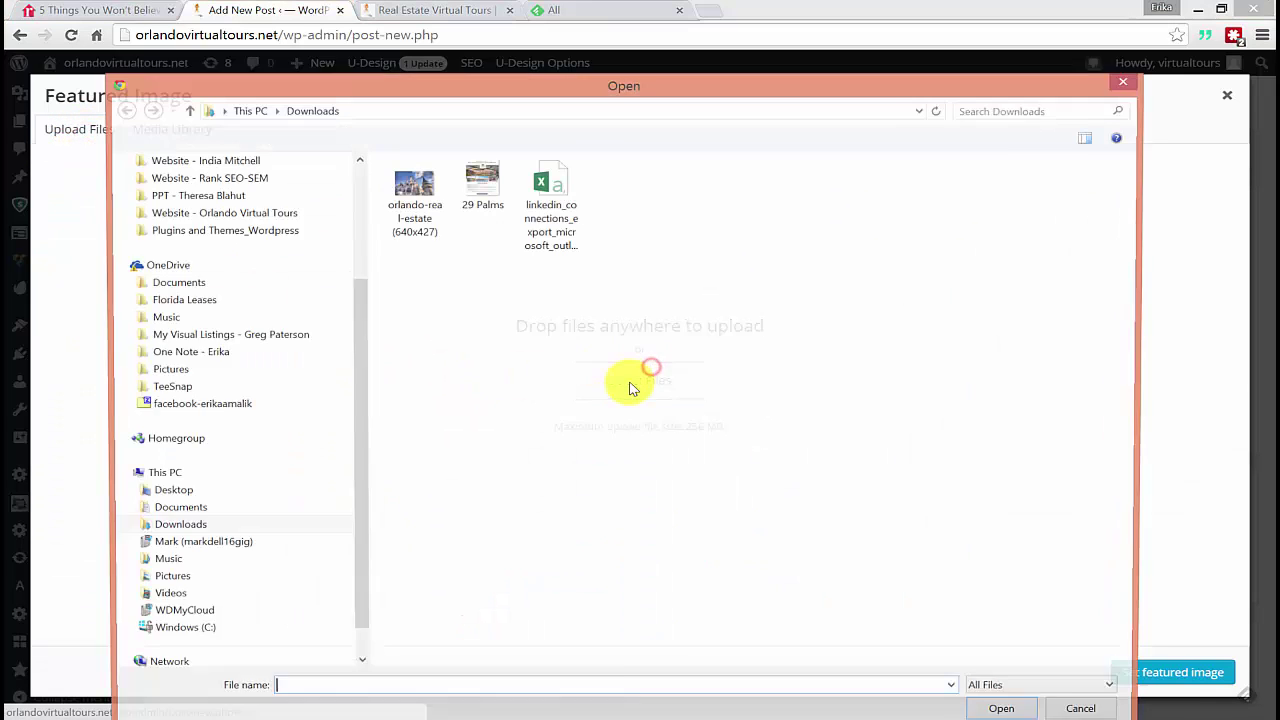
{"action": "left_click", "coordinate": [422, 220]}
{"action": "double_click", "coordinate": [418, 186]}
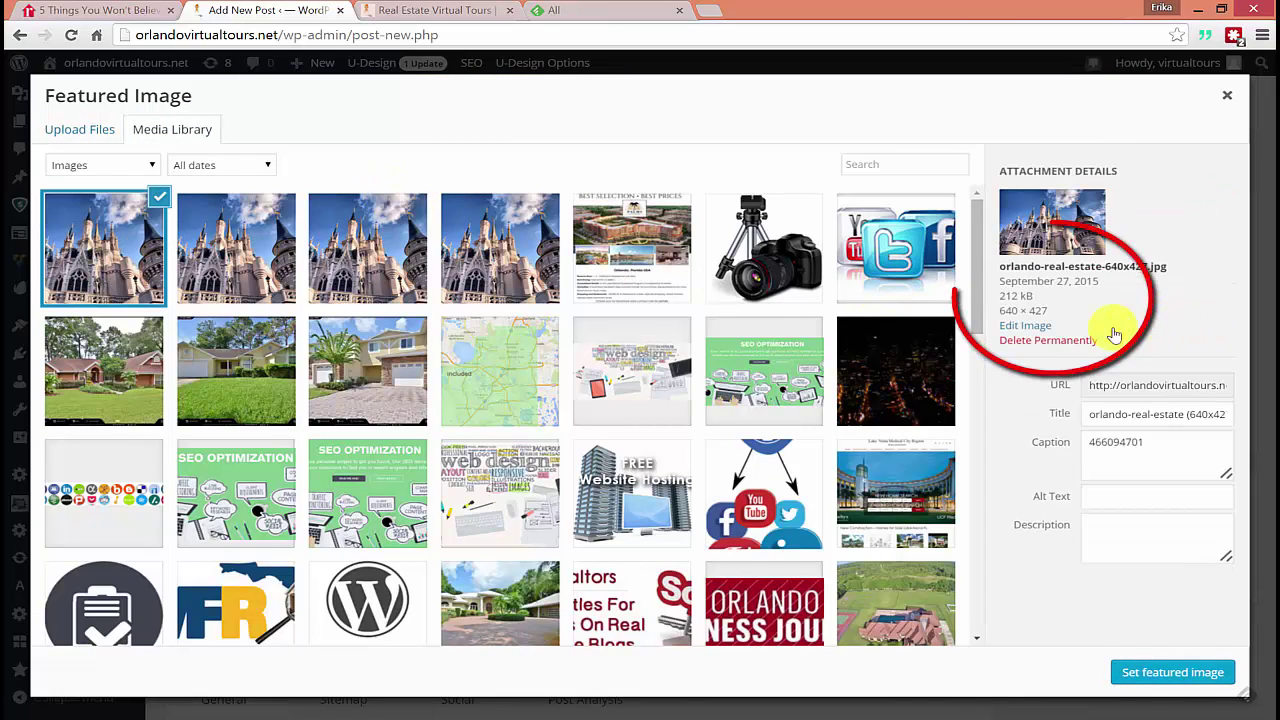
{"action": "left_click_drag", "start_coordinate": [1005, 297], "coordinate": [1000, 277]}
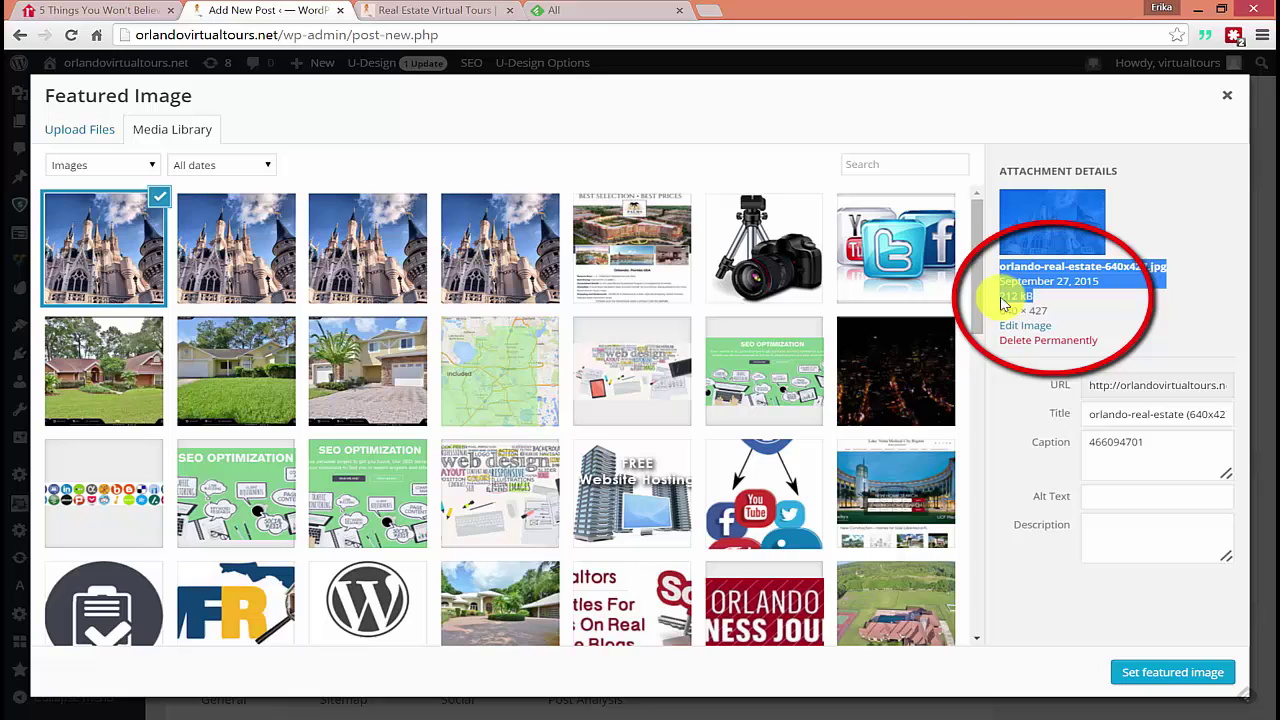
{"action": "left_click", "coordinate": [1080, 317]}
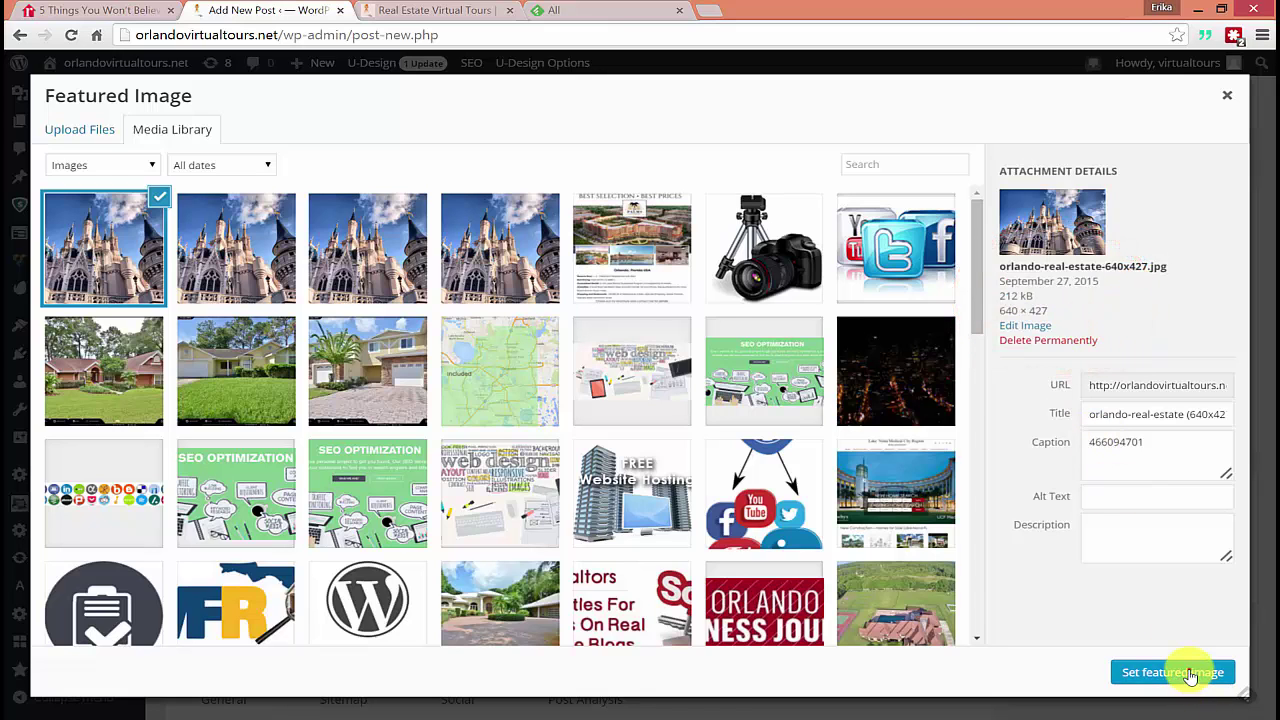
{"action": "left_click", "coordinate": [1120, 674]}
File the post under the Orlando News category
{"action": "scroll", "coordinate": [1023, 363], "scroll_direction": "up", "scroll_amount": 1}
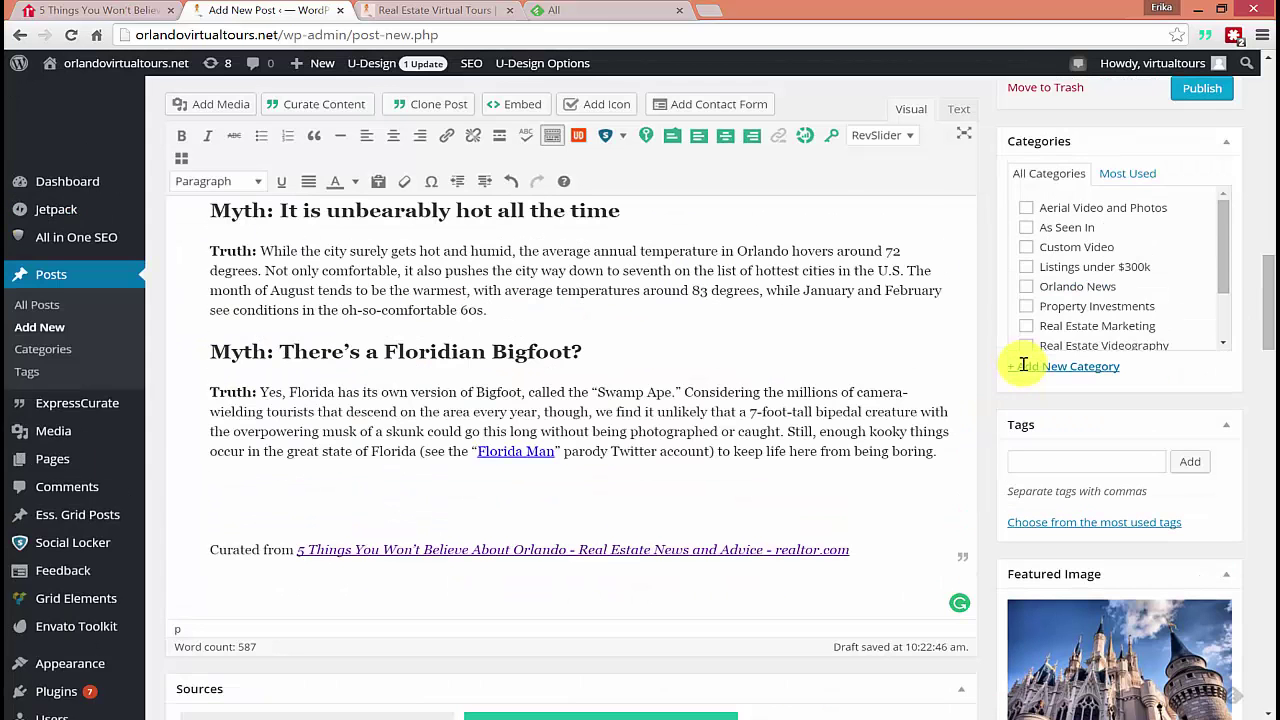
{"action": "left_click", "coordinate": [1024, 288]}
{"action": "scroll", "coordinate": [644, 392], "scroll_direction": "up", "scroll_amount": 10}
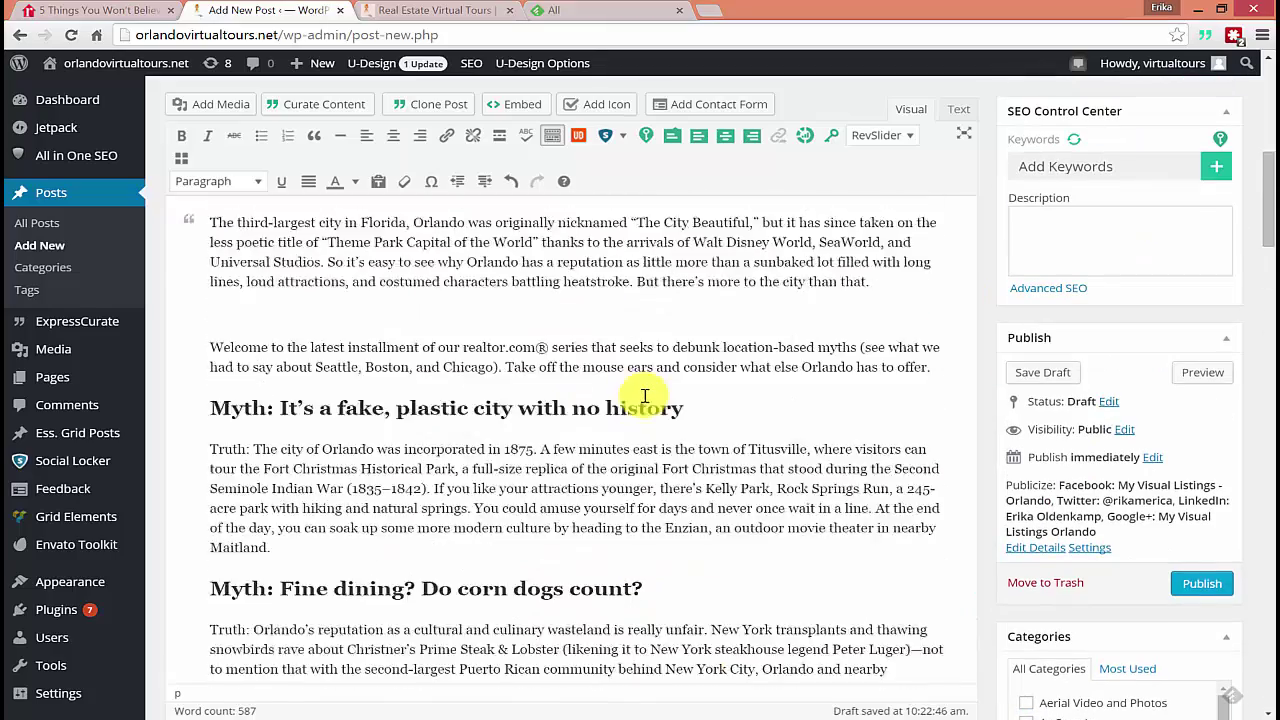
{"action": "scroll", "coordinate": [644, 392], "scroll_direction": "down", "scroll_amount": 3}
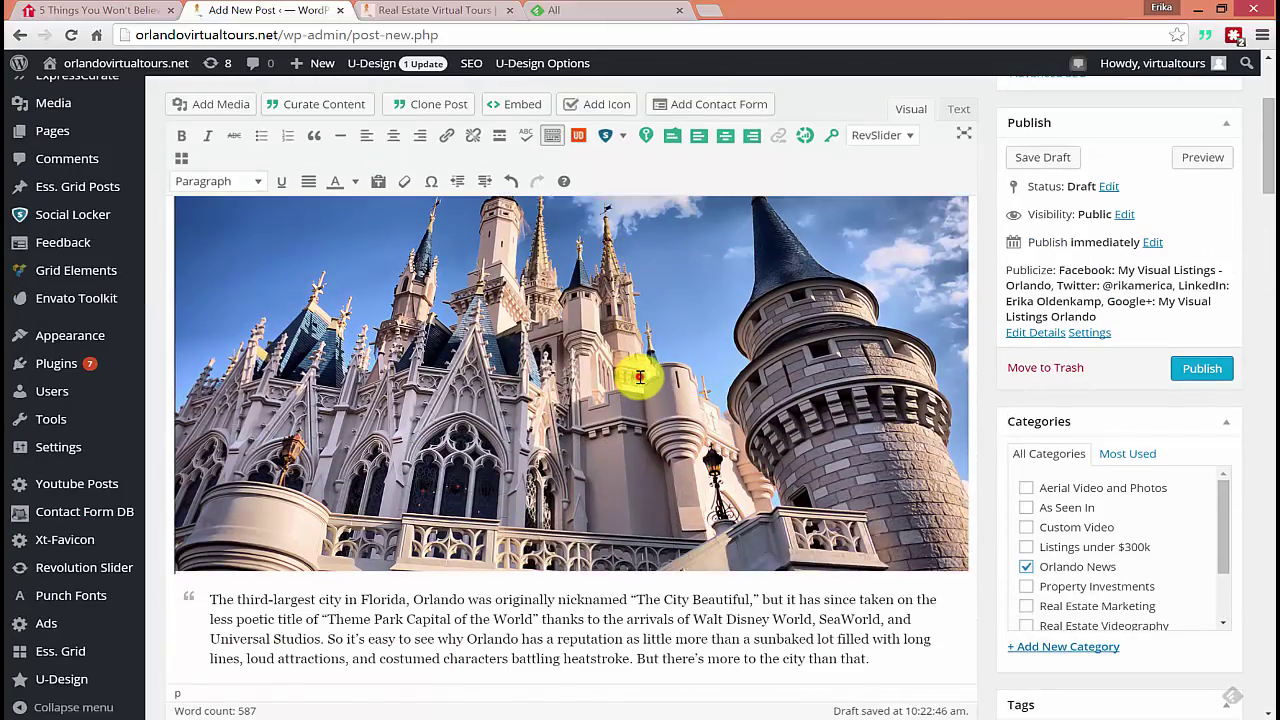
Try inserting an annotation box near the castle image, then undo the misplaced box
{"action": "left_click", "coordinate": [640, 376]}
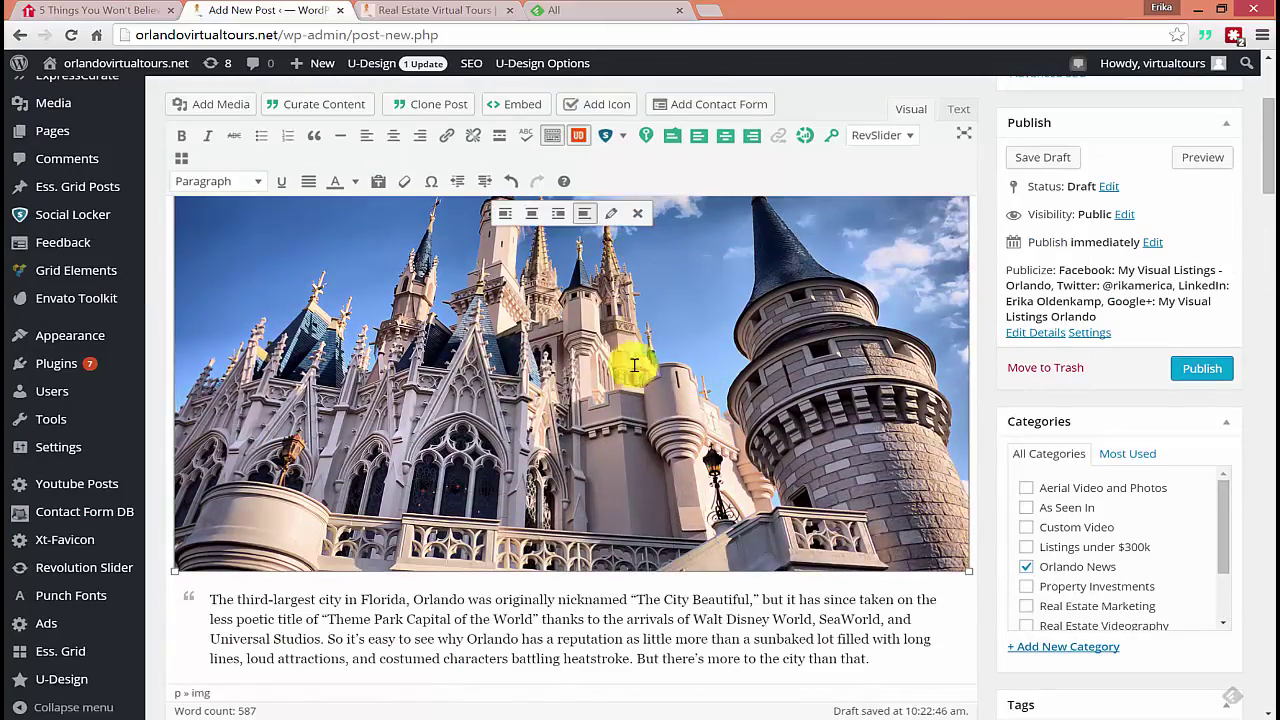
{"action": "left_click", "coordinate": [786, 620]}
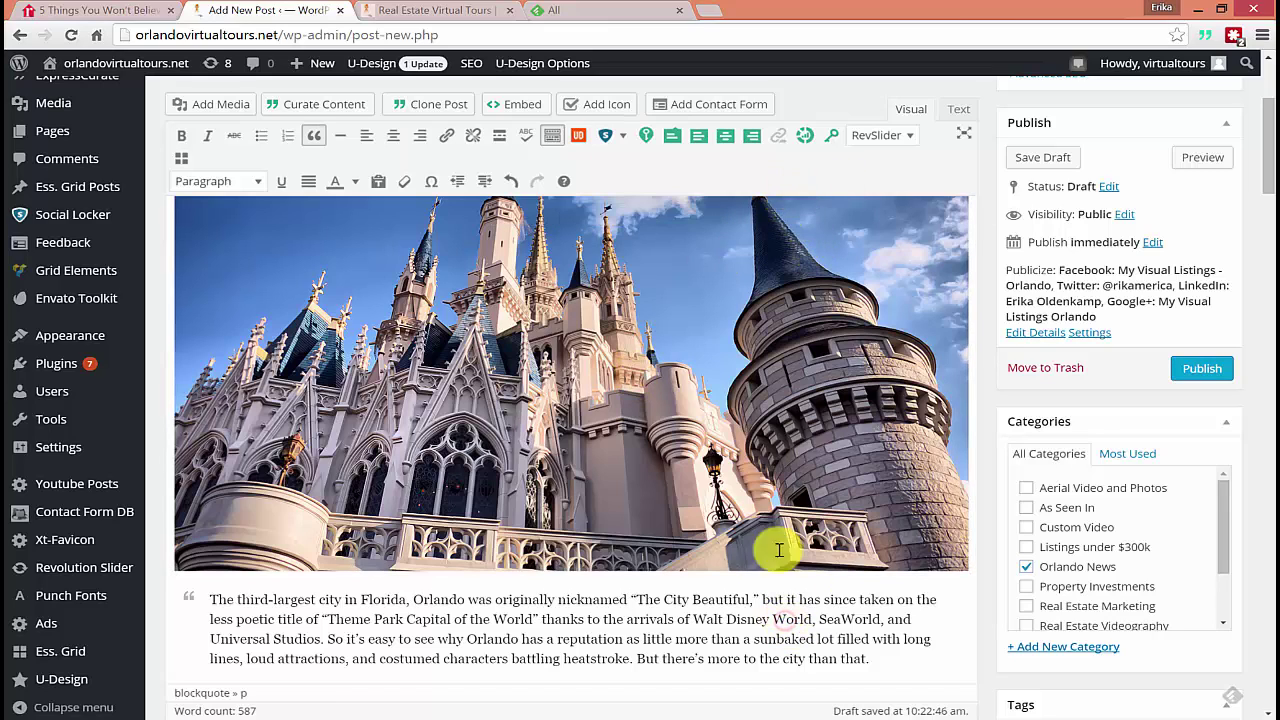
{"action": "left_click", "coordinate": [674, 139]}
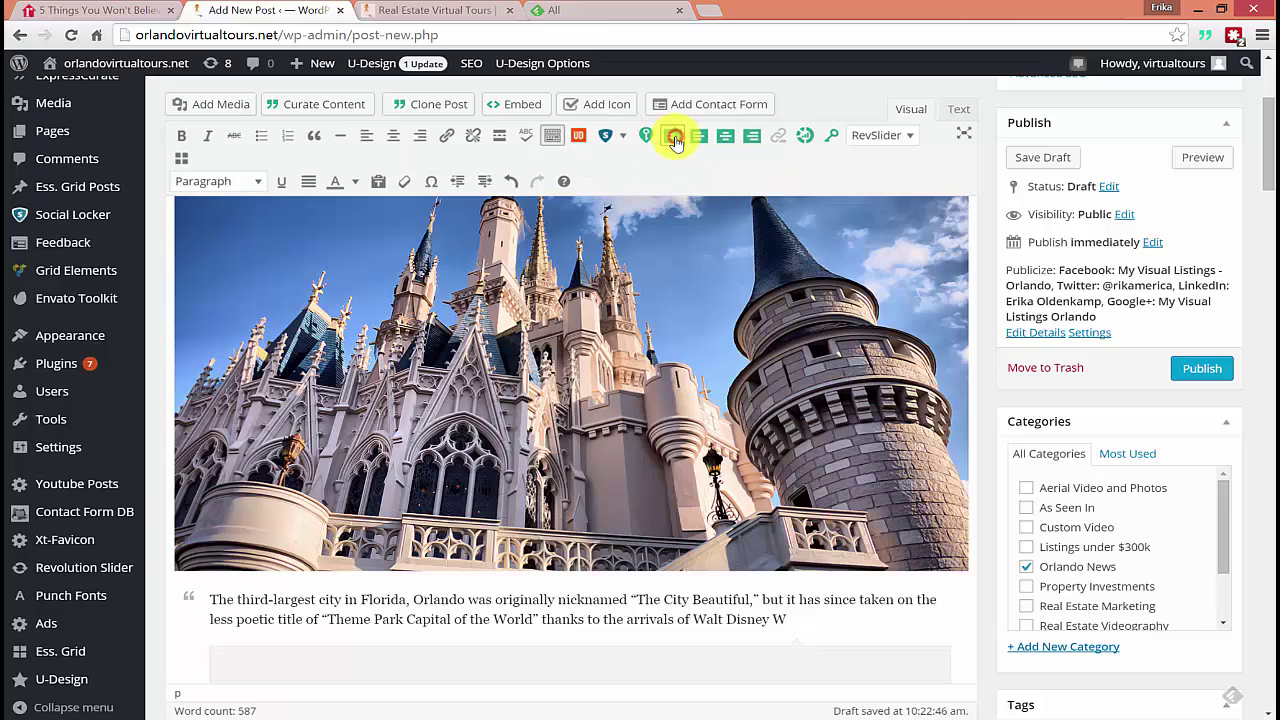
{"action": "key", "text": "ctrl+z"}
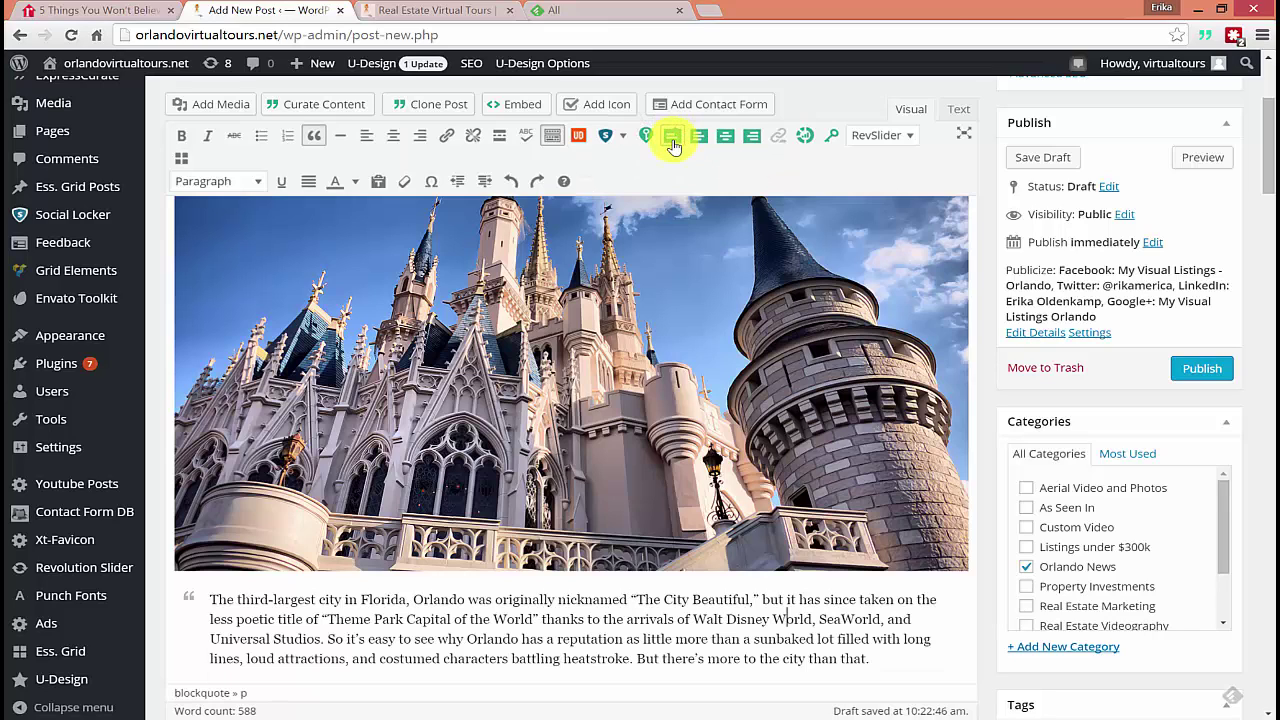
{"action": "left_click", "coordinate": [303, 325]}
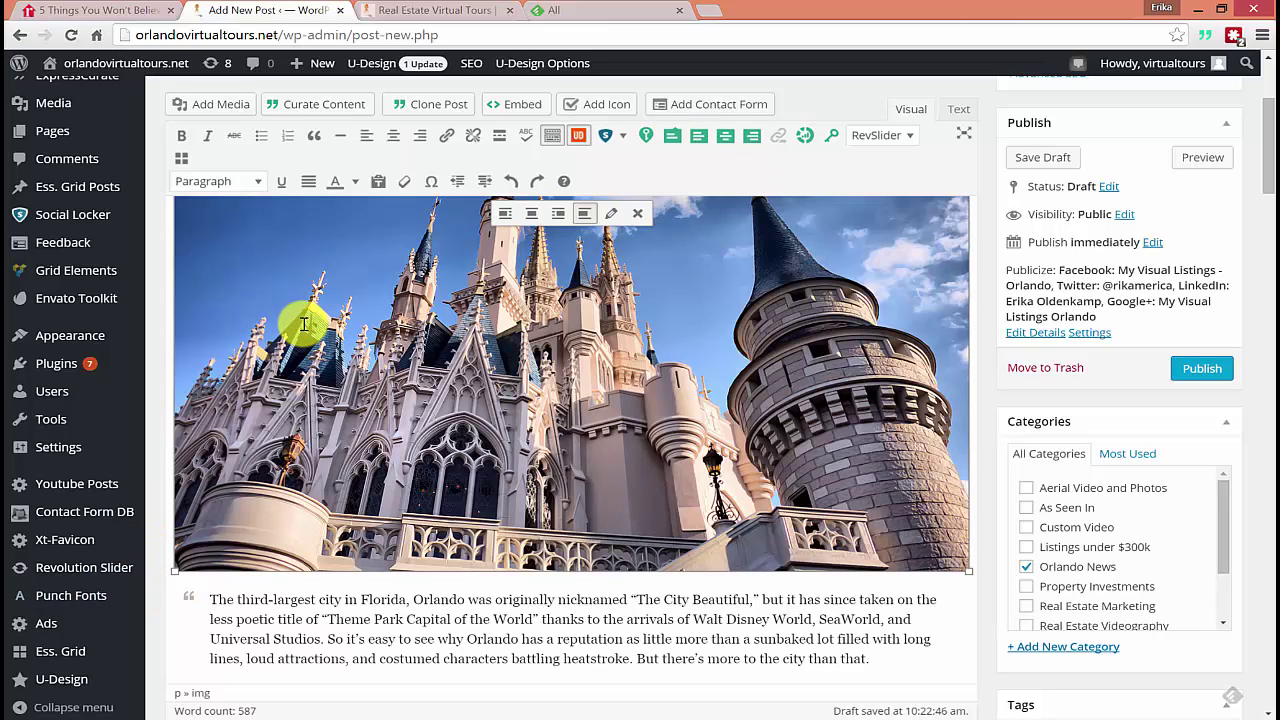
{"action": "left_click", "coordinate": [303, 325]}
Add the annotation "Common myths are debunked for Orlando...." at the top of the post
{"action": "scroll", "coordinate": [363, 229], "scroll_direction": "up", "scroll_amount": 1}
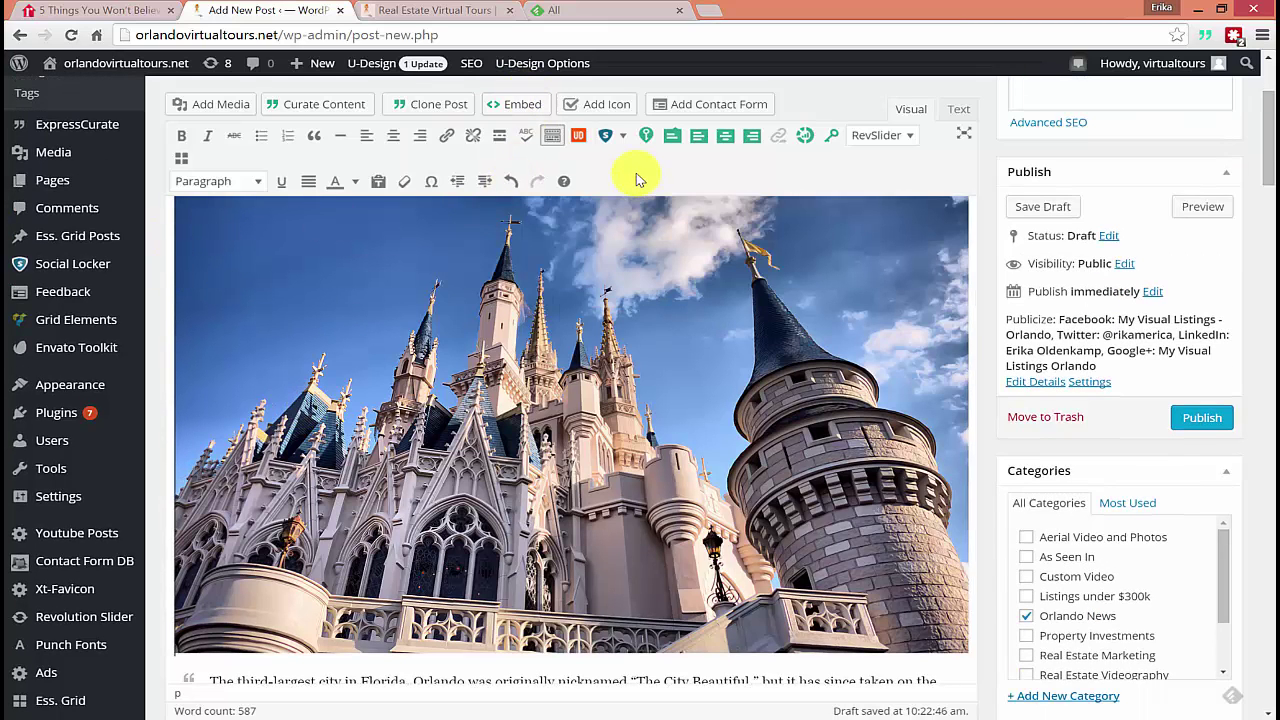
{"action": "scroll", "coordinate": [643, 160], "scroll_direction": "up", "scroll_amount": 3}
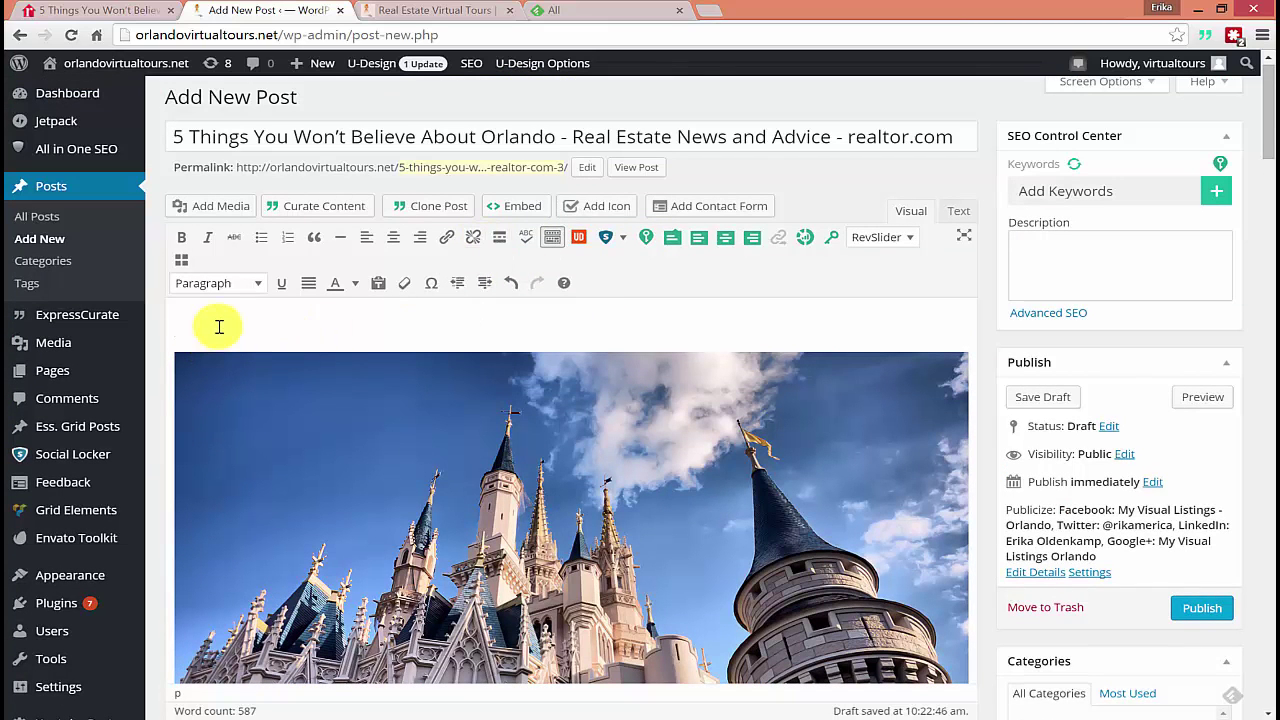
{"action": "left_click", "coordinate": [671, 237]}
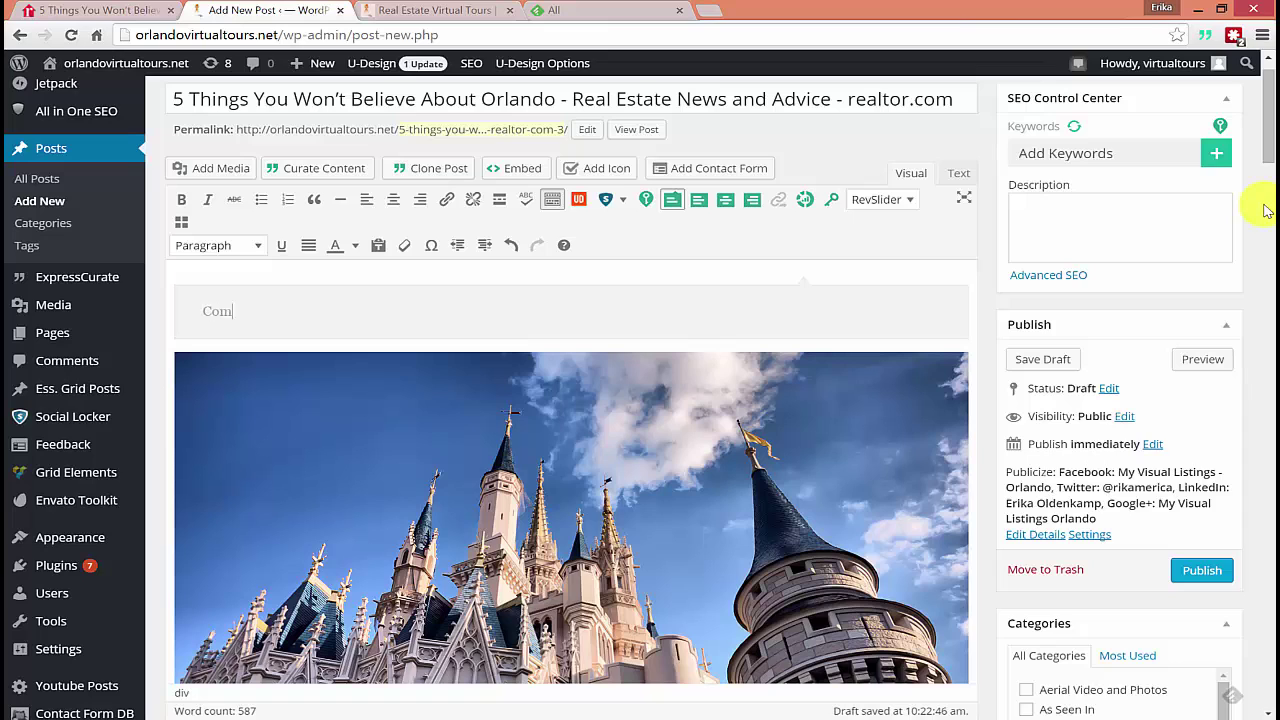
{"action": "type", "text": "Common myth"}
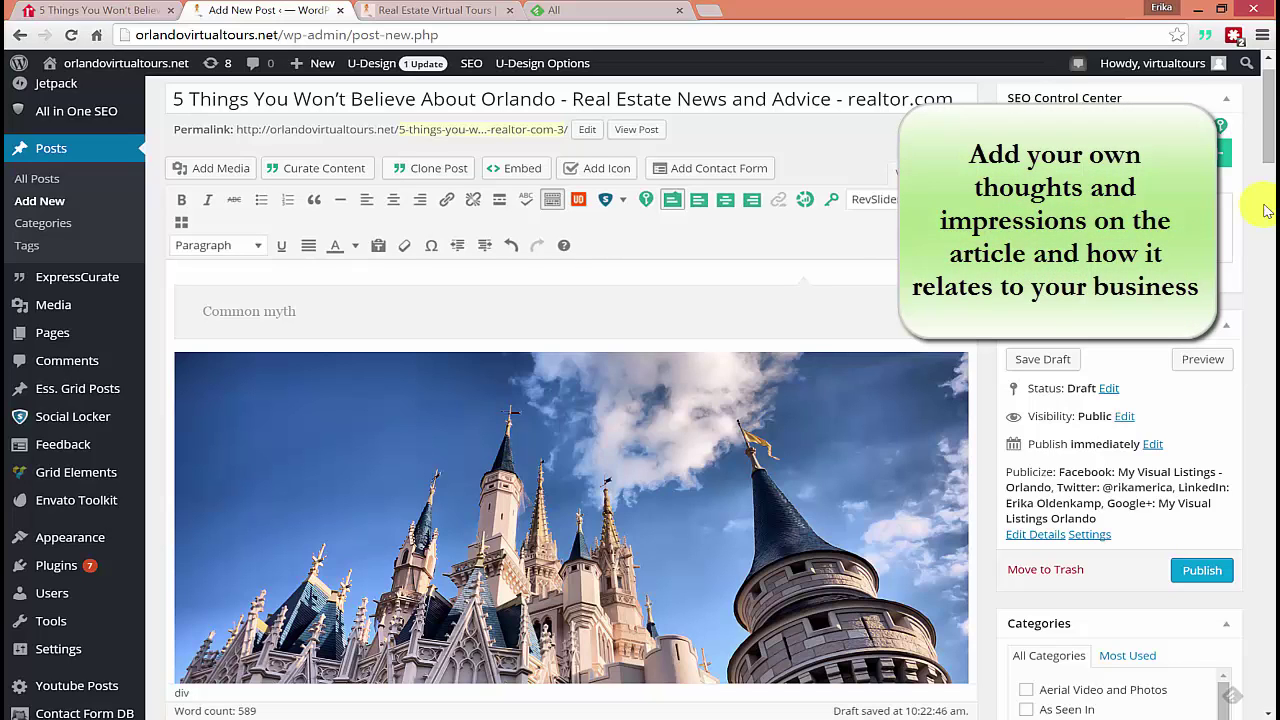
{"action": "type", "text": "s "}
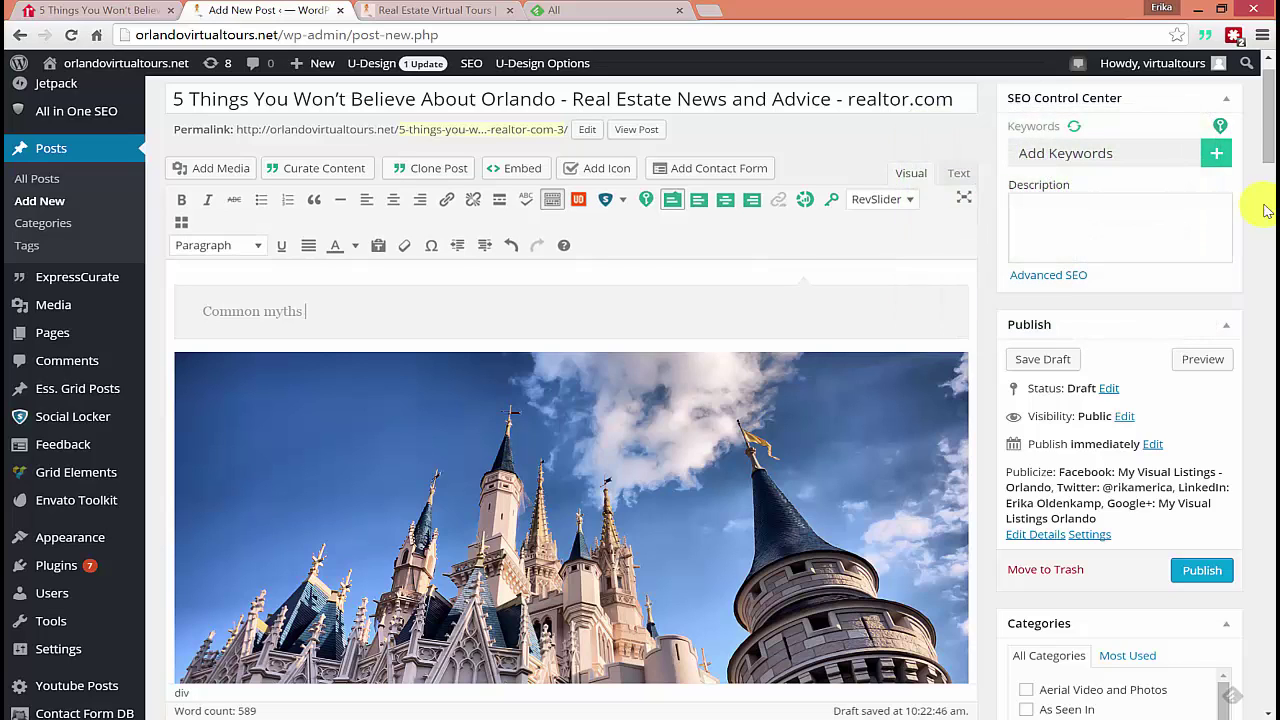
{"action": "type", "text": "are debunked in"}
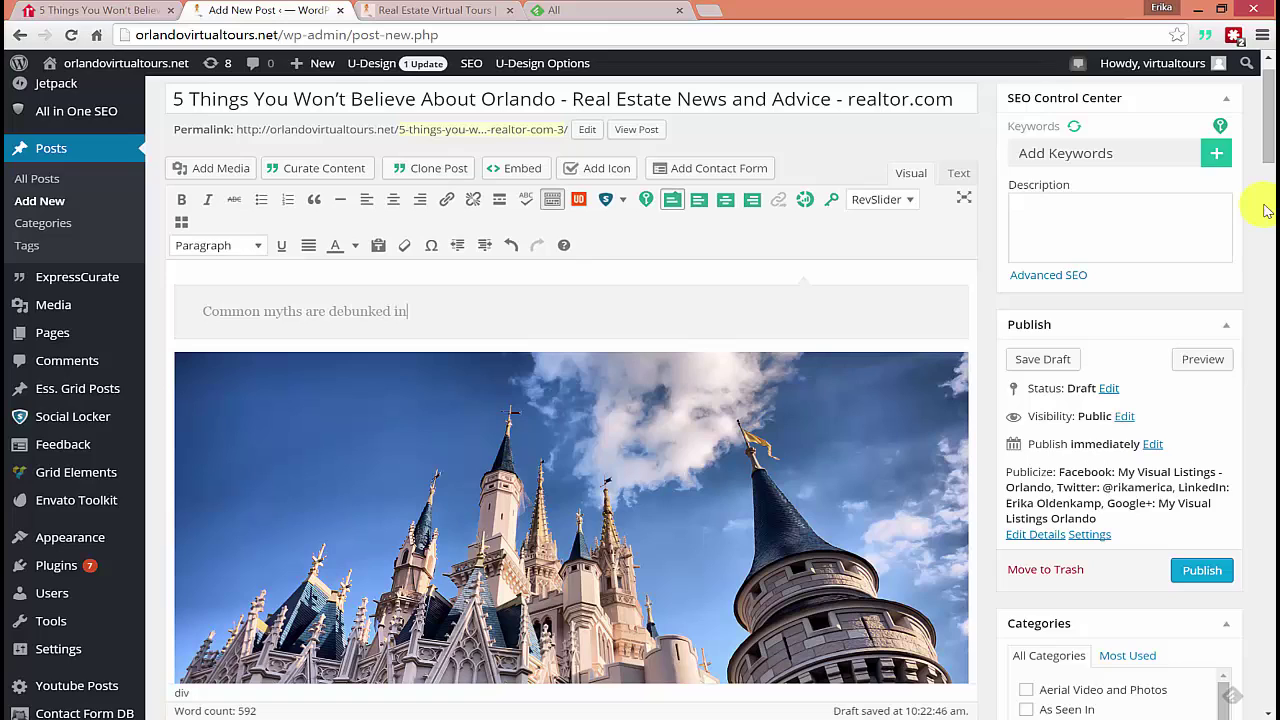
{"action": "key", "text": "BackSpace"}
{"action": "key", "text": "BackSpace"}
{"action": "type", "text": "for Orlando...."}
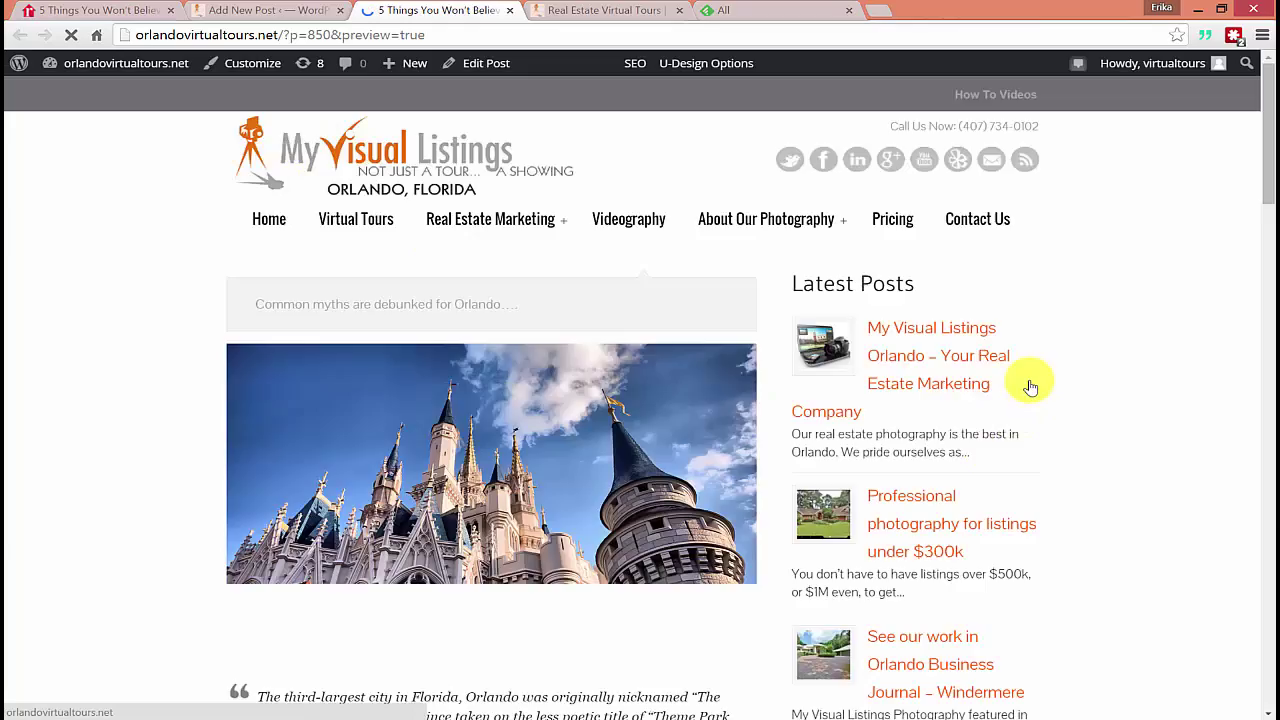
{"action": "scroll", "coordinate": [580, 409], "scroll_direction": "down", "scroll_amount": 15}
{"action": "scroll", "coordinate": [578, 410], "scroll_direction": "up", "scroll_amount": 3}
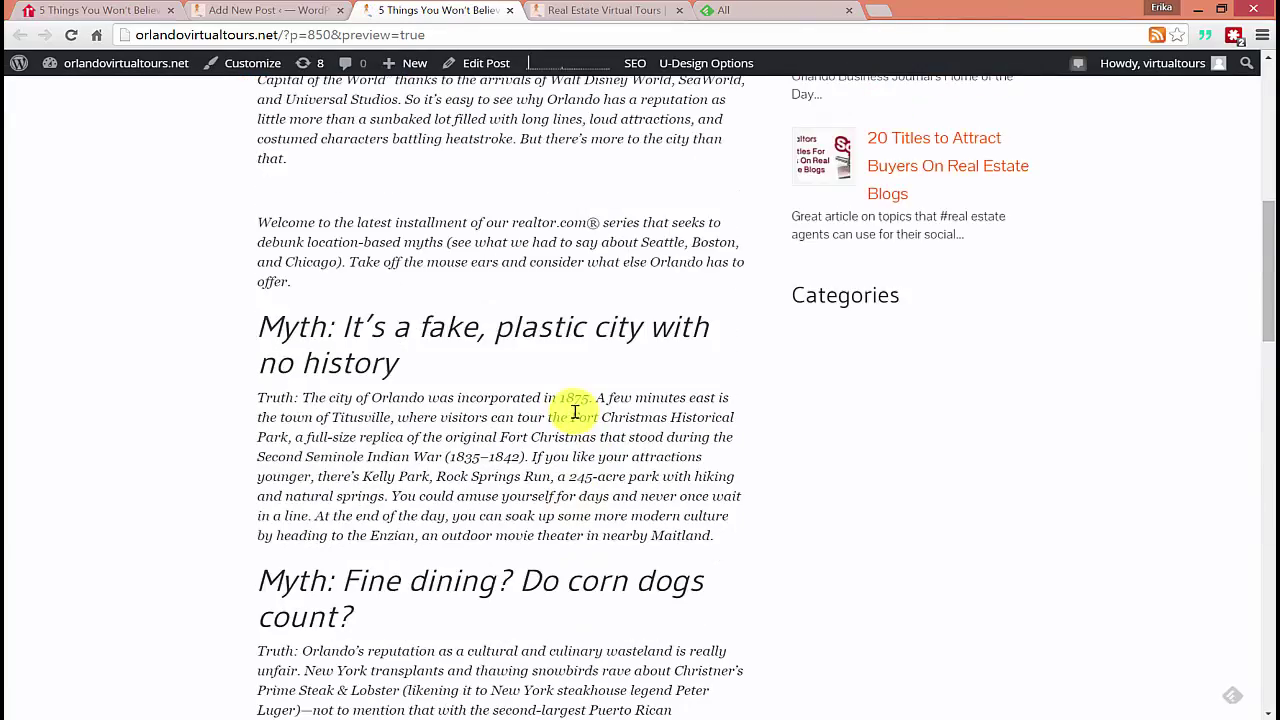
{"action": "scroll", "coordinate": [516, 332], "scroll_direction": "up", "scroll_amount": 2}
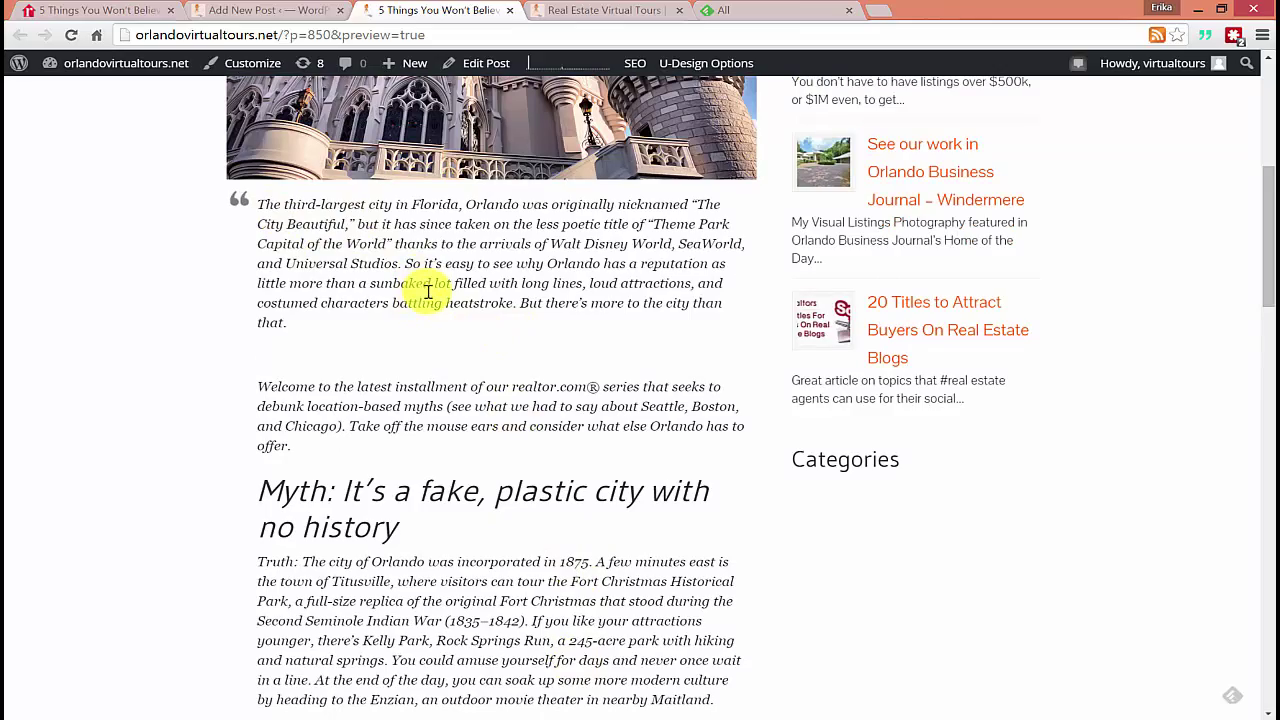
{"action": "scroll", "coordinate": [428, 285], "scroll_direction": "down", "scroll_amount": 10}
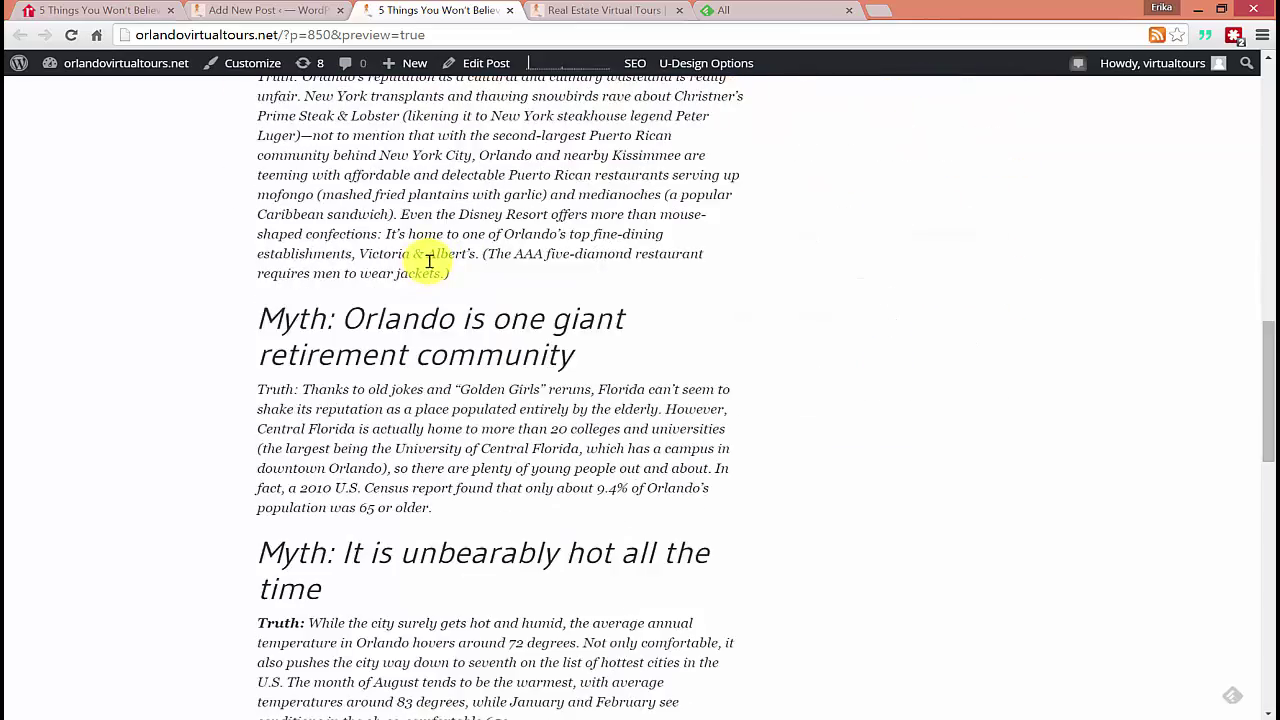
{"action": "scroll", "coordinate": [428, 262], "scroll_direction": "down", "scroll_amount": 5}
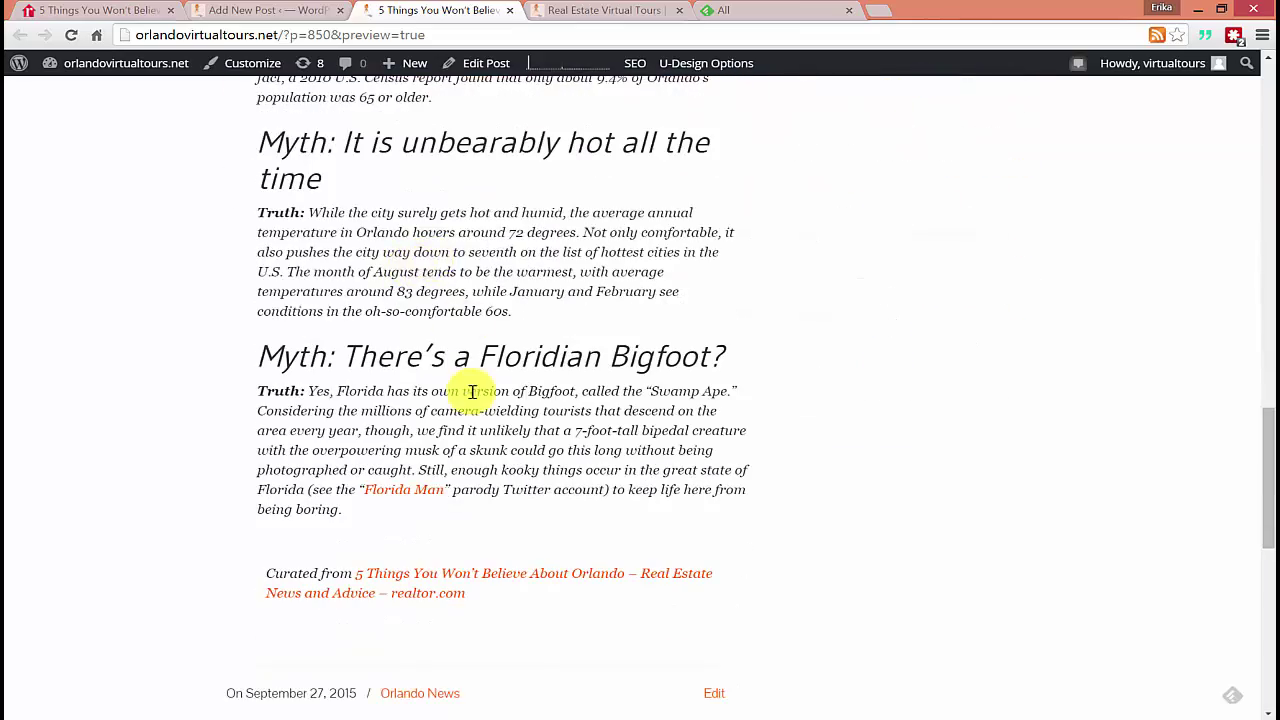
{"action": "scroll", "coordinate": [471, 391], "scroll_direction": "down", "scroll_amount": 2}
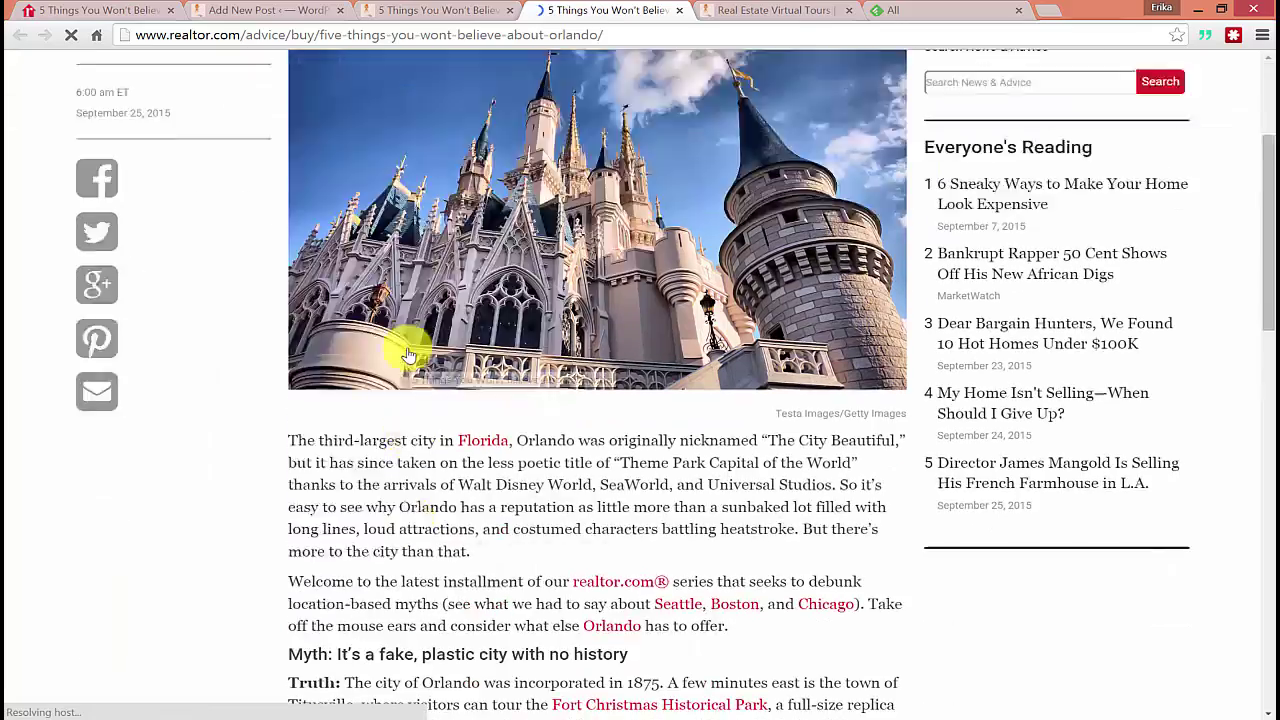
{"action": "scroll", "coordinate": [286, 177], "scroll_direction": "down", "scroll_amount": 15}
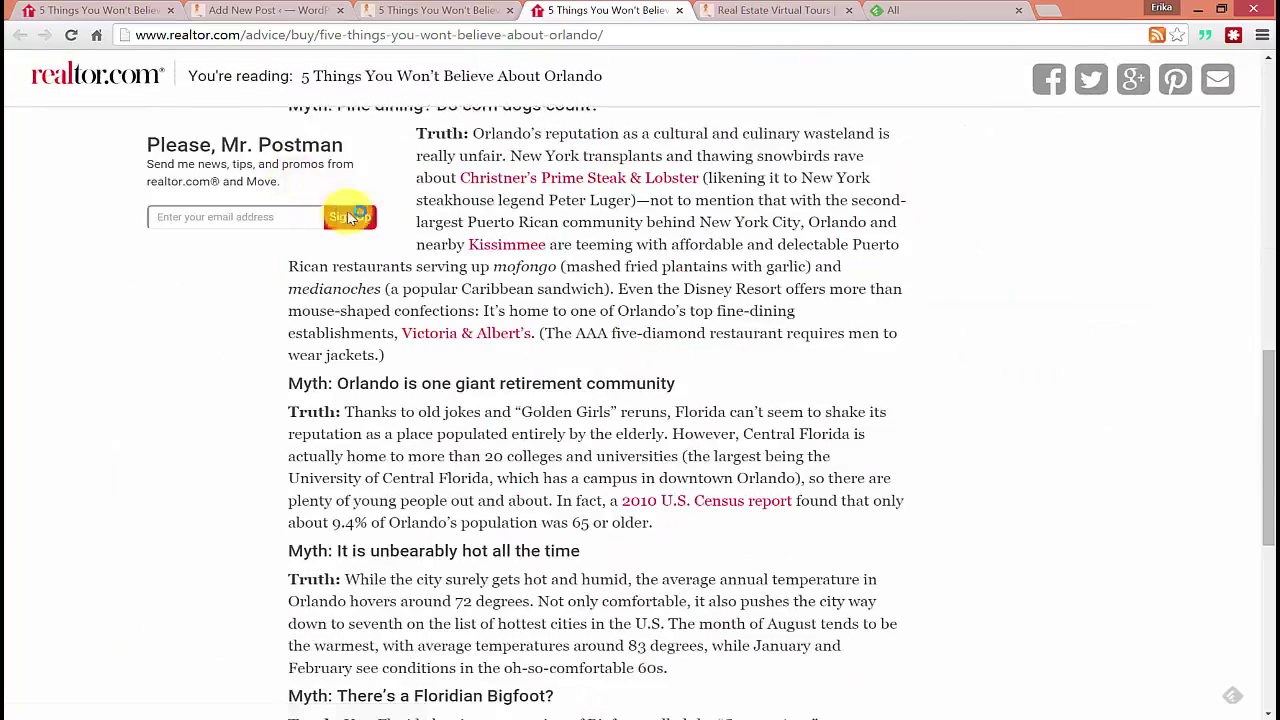
{"action": "scroll", "coordinate": [400, 200], "scroll_direction": "up", "scroll_amount": 15}
{"action": "left_click", "coordinate": [372, 8]}
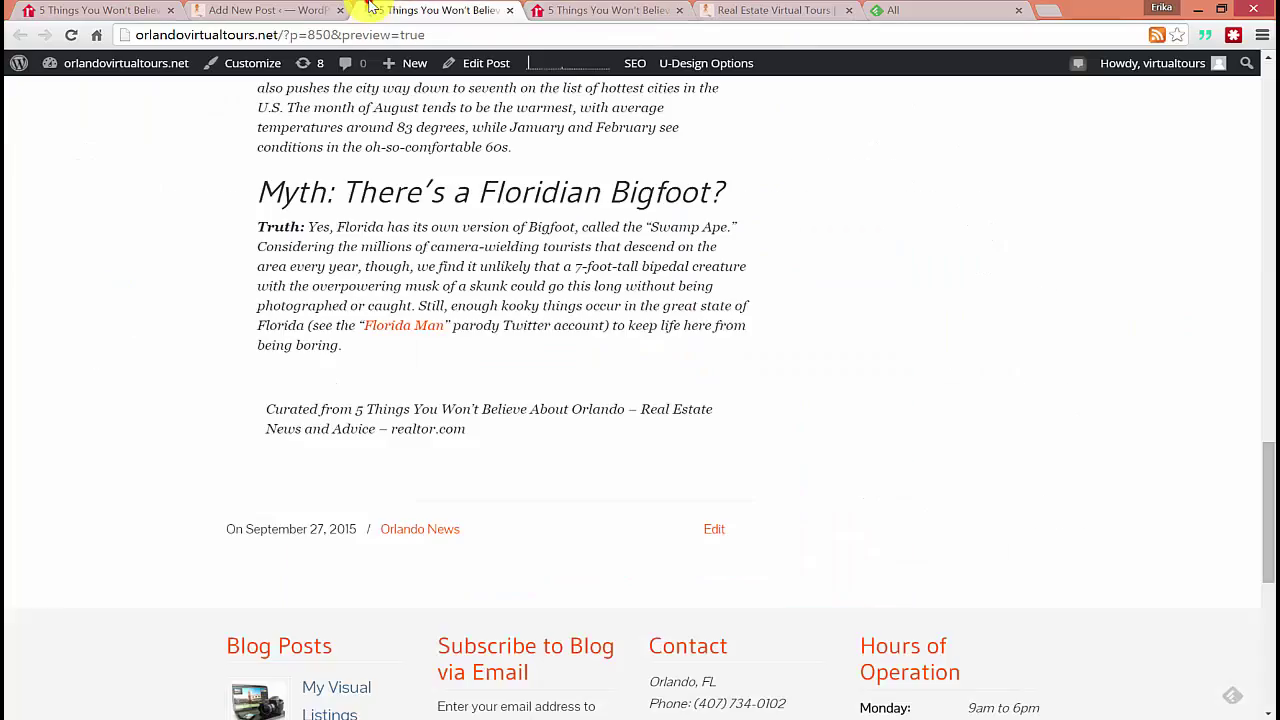
{"action": "scroll", "coordinate": [957, 380], "scroll_direction": "up", "scroll_amount": 10}
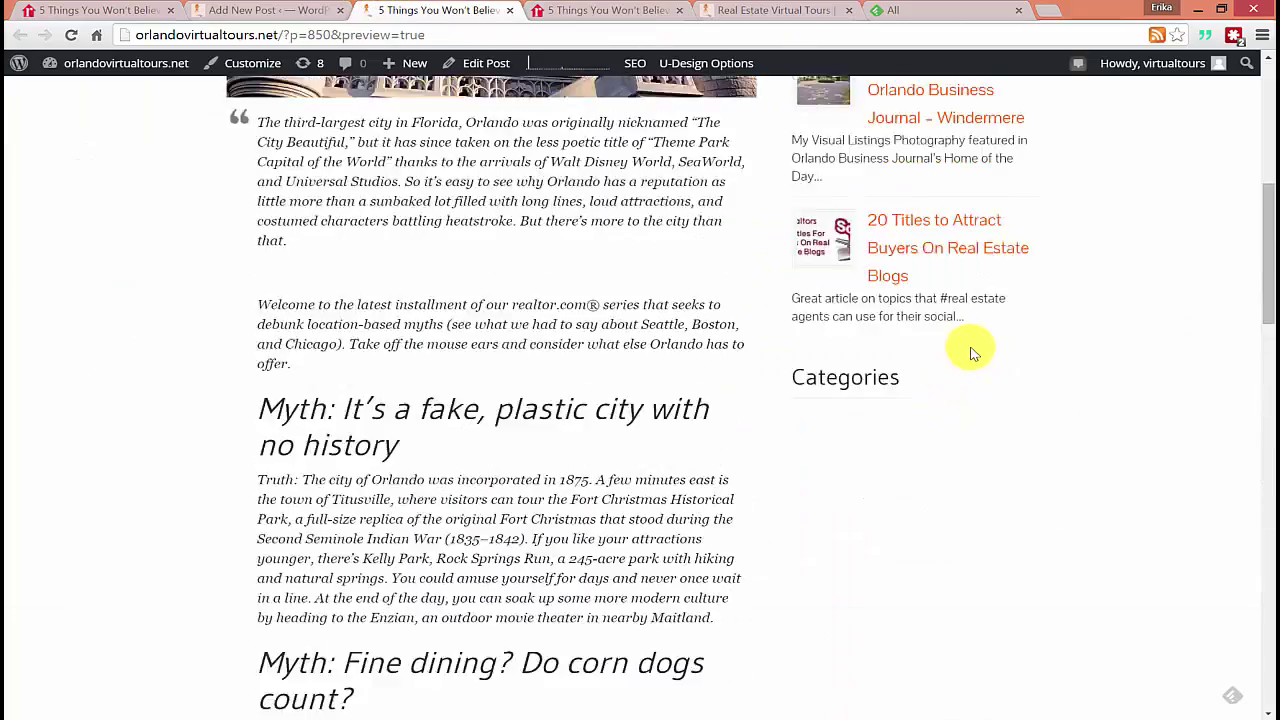
{"action": "scroll", "coordinate": [970, 352], "scroll_direction": "up", "scroll_amount": 4}
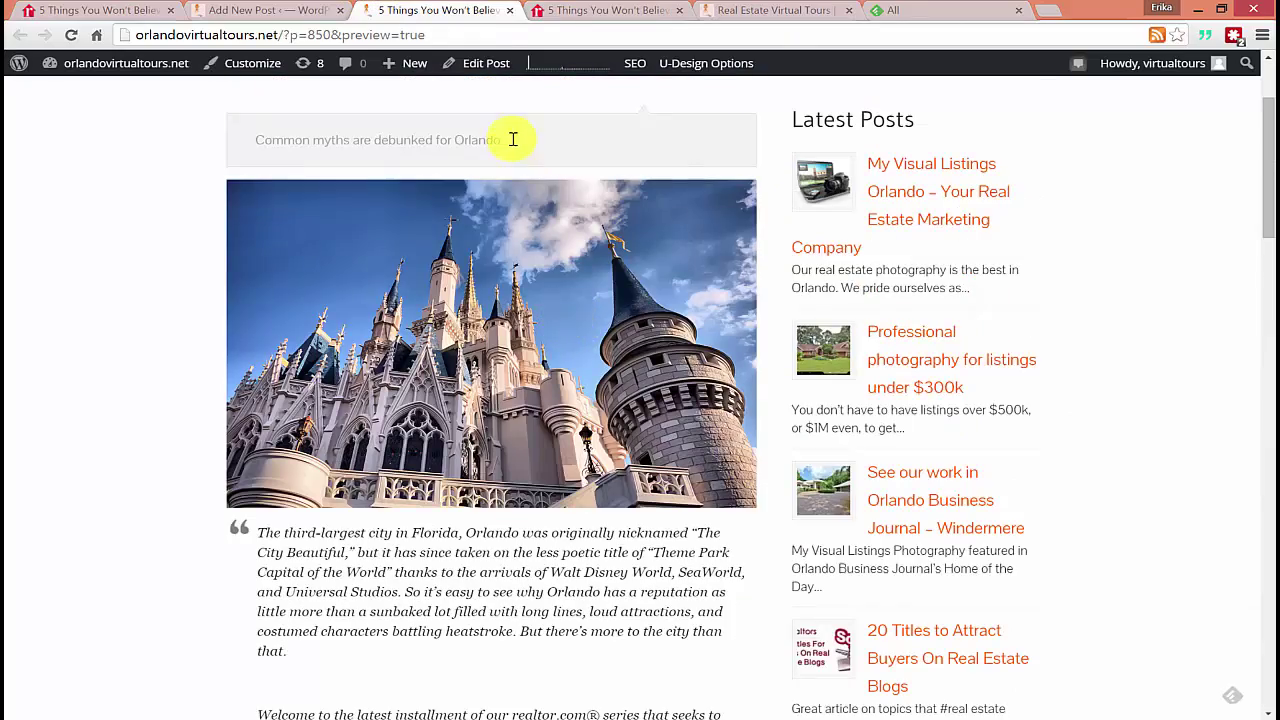
{"action": "left_click_drag", "start_coordinate": [513, 139], "coordinate": [257, 138]}
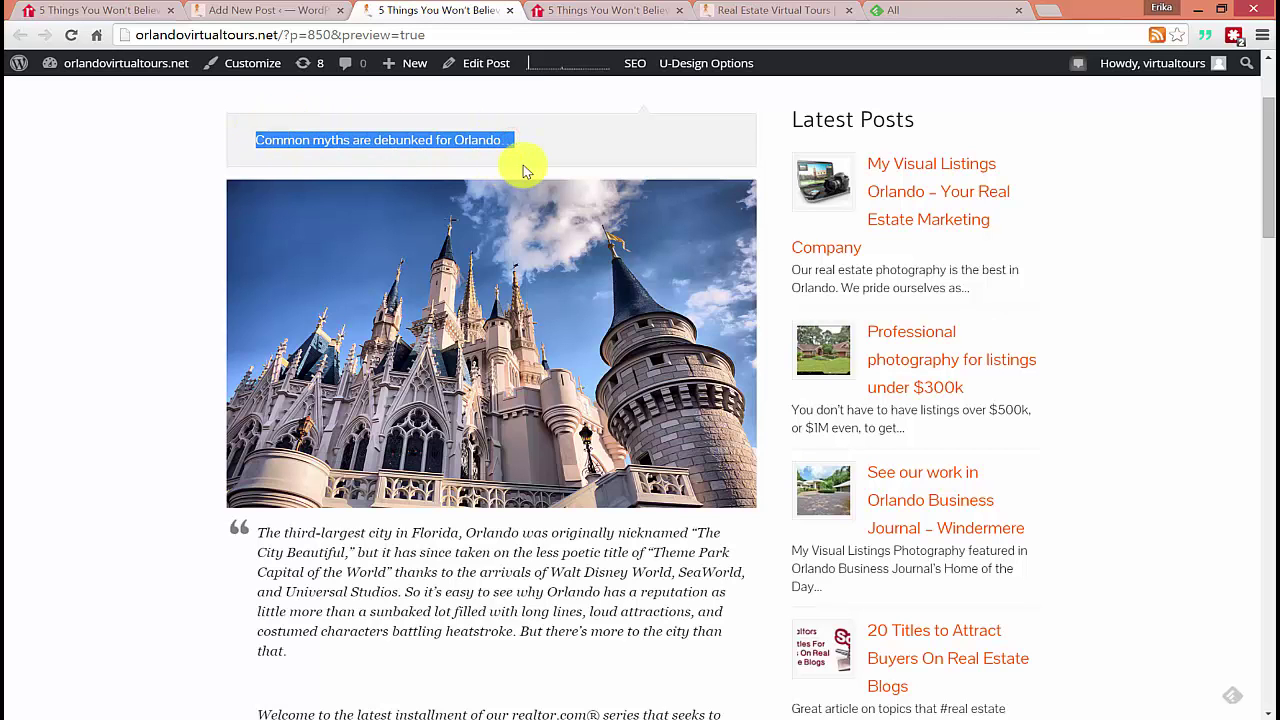
{"action": "left_click", "coordinate": [571, 137]}
{"action": "scroll", "coordinate": [571, 137], "scroll_direction": "up", "scroll_amount": 2}
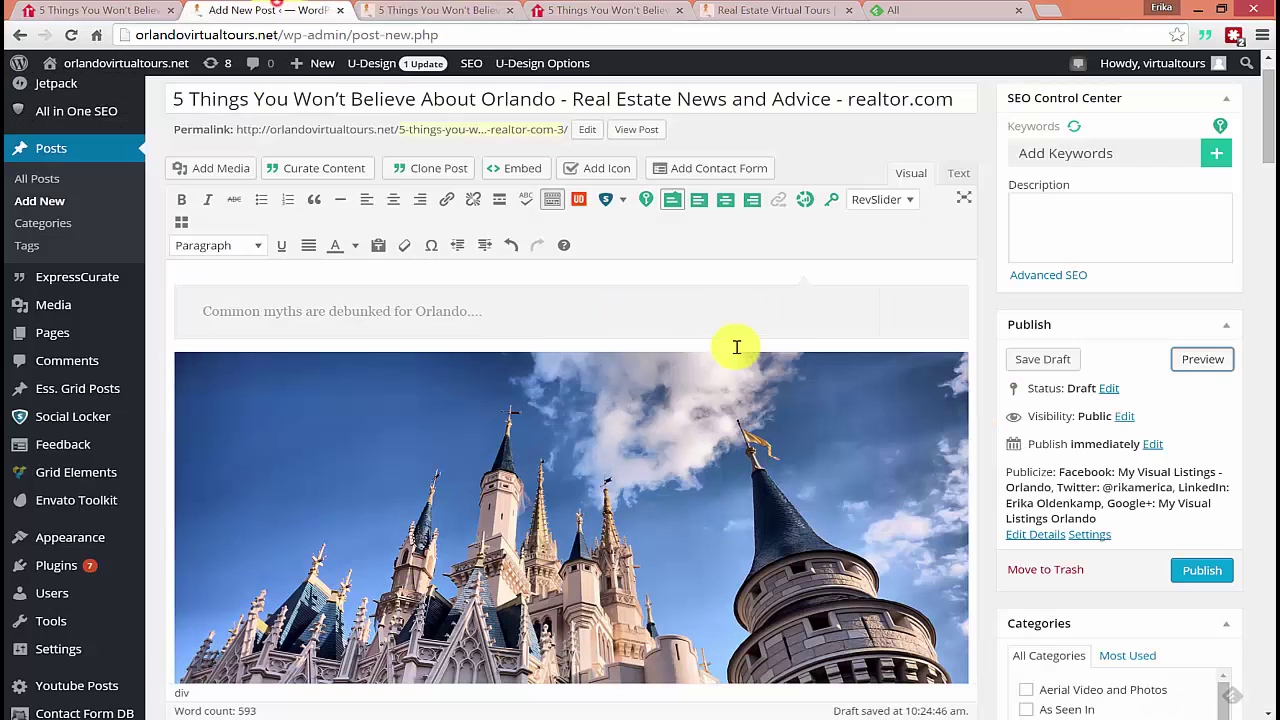
Change the publish day to 28 (Sep 28, 2015 at 10:20) and schedule the post
{"action": "left_click", "coordinate": [266, 10]}
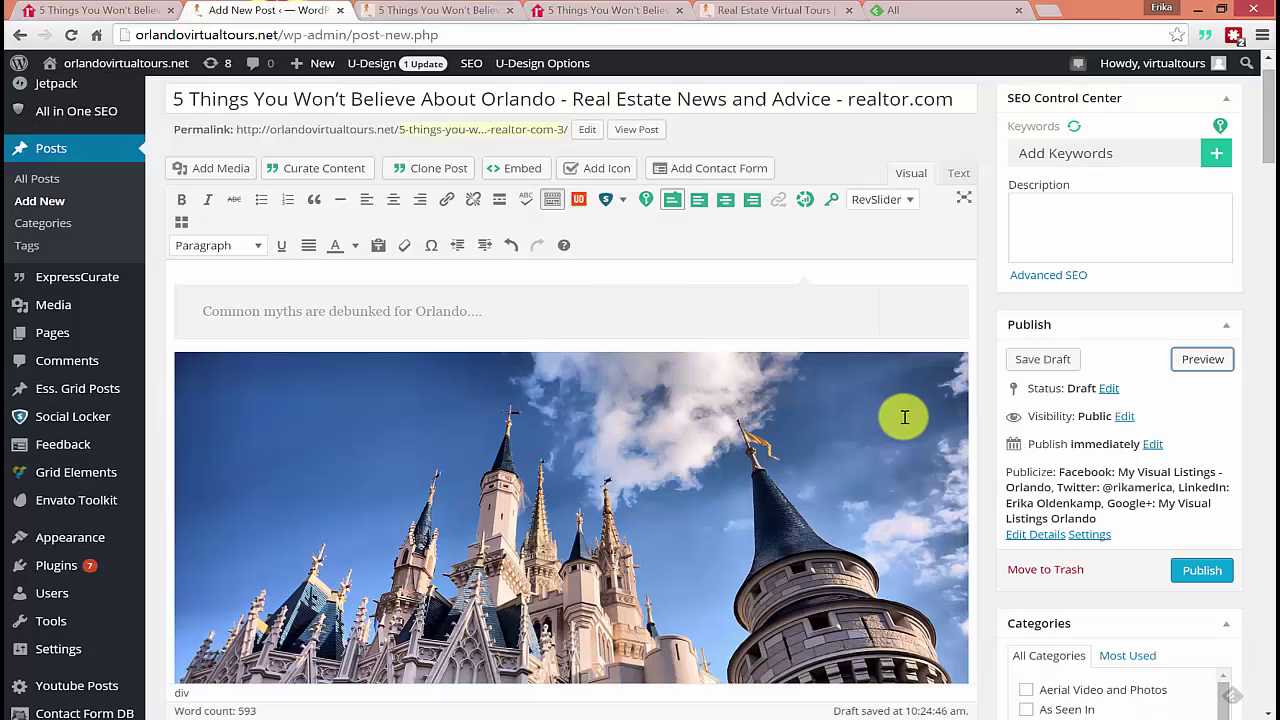
{"action": "scroll", "coordinate": [904, 417], "scroll_direction": "down", "scroll_amount": 1}
{"action": "left_click_drag", "start_coordinate": [1100, 438], "coordinate": [1010, 393]}
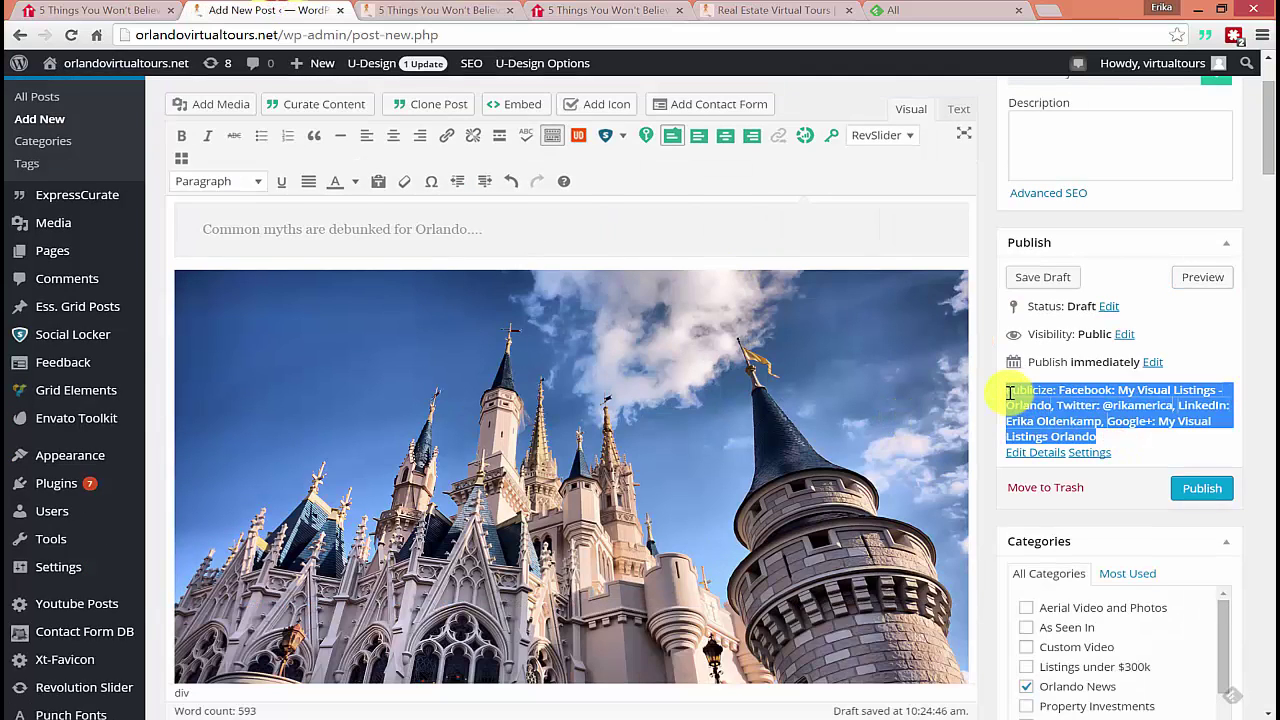
{"action": "left_click", "coordinate": [1138, 442]}
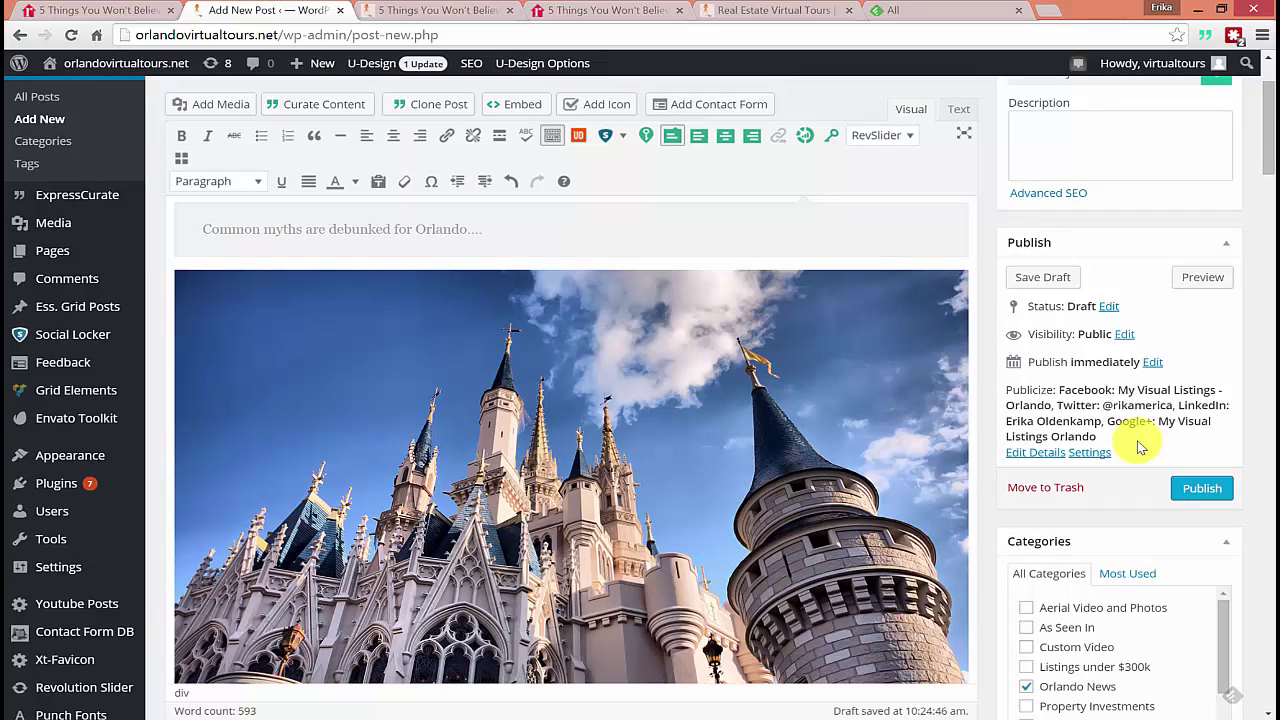
{"action": "left_click", "coordinate": [1152, 363]}
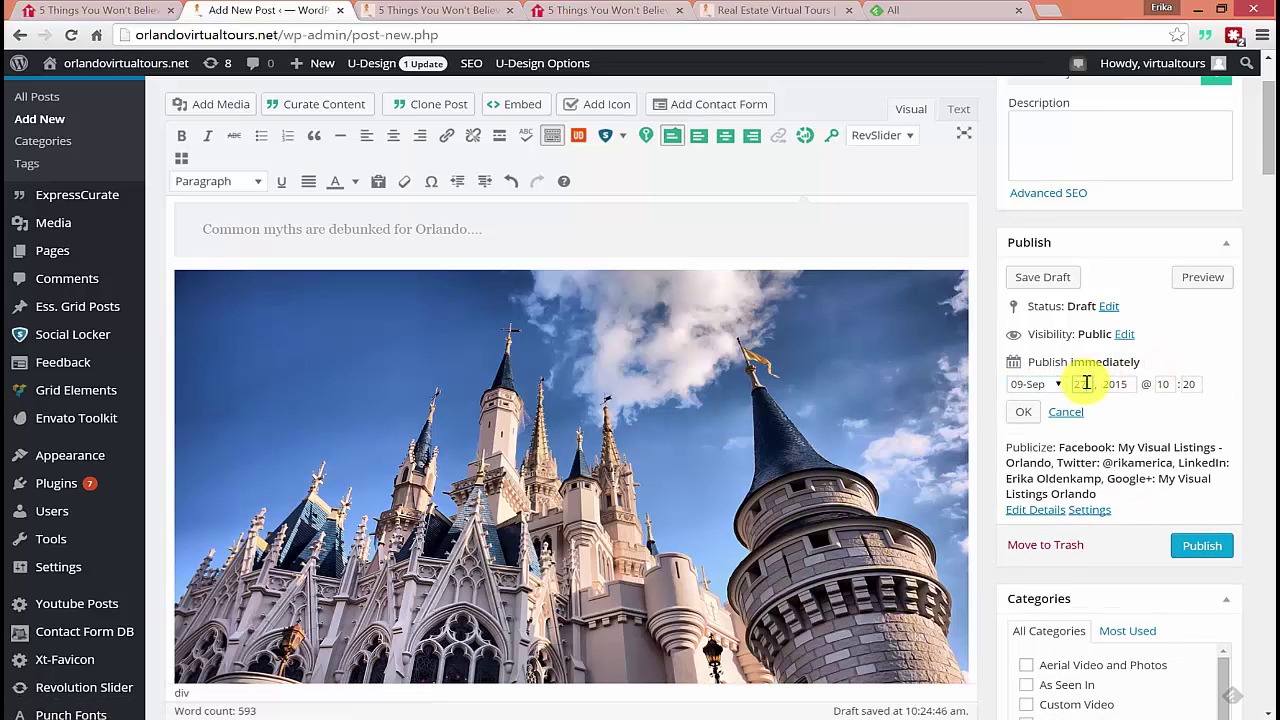
{"action": "left_click", "coordinate": [1081, 383]}
{"action": "type", "text": "28"}
{"action": "left_click", "coordinate": [1194, 381]}
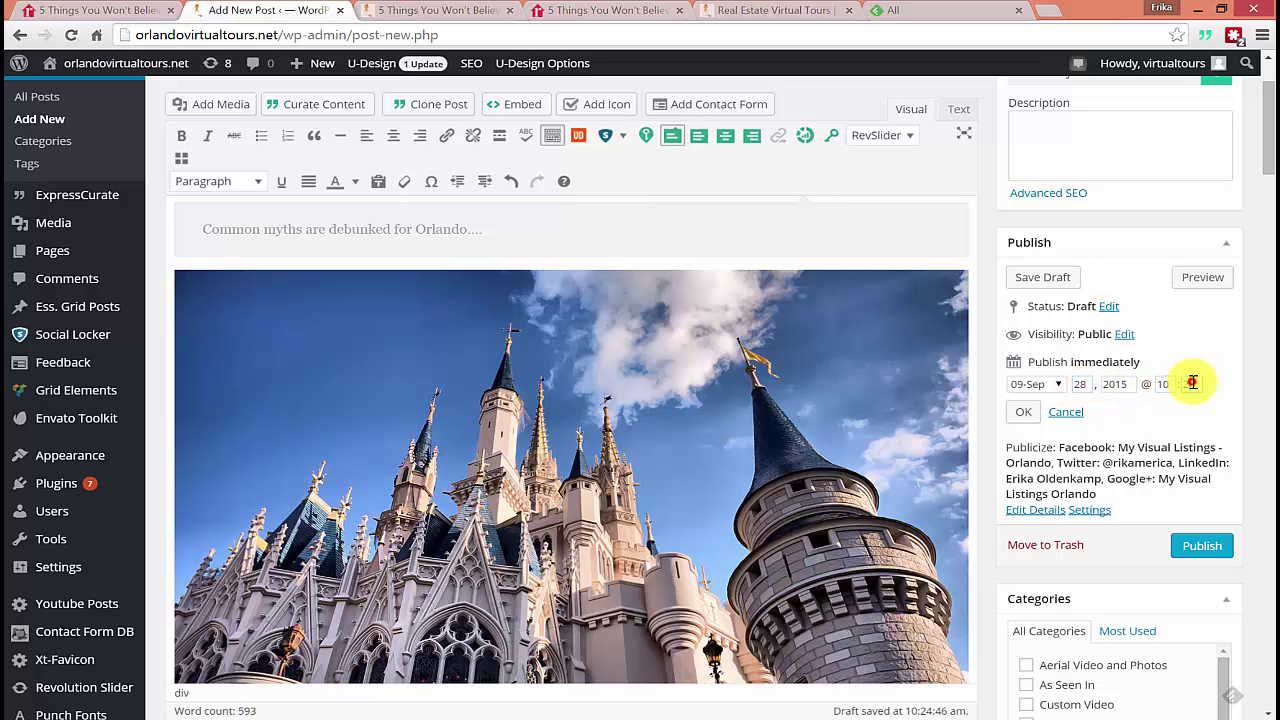
{"action": "left_click", "coordinate": [1022, 410]}
{"action": "left_click", "coordinate": [1195, 505]}
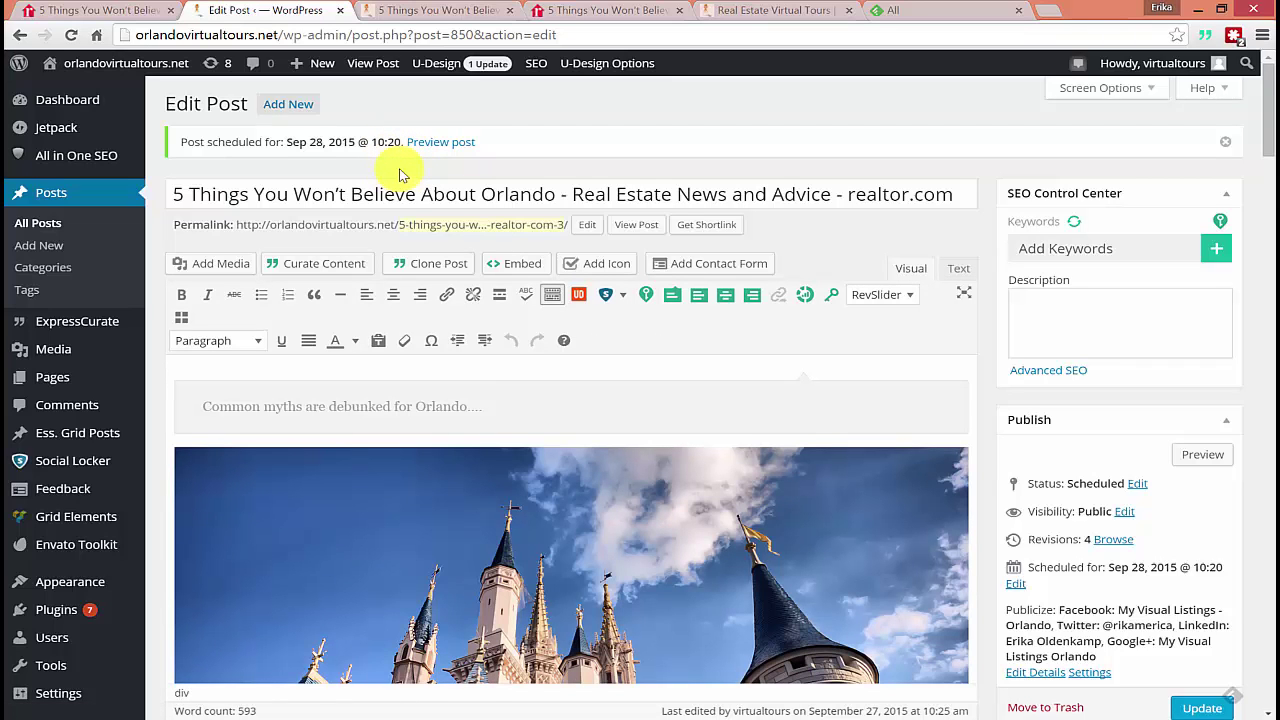
Retitle the post "5 Myths Debunked About Orlando - Real Estate News and Advice", dropping the realtor.com suffix
{"action": "left_click_drag", "start_coordinate": [172, 193], "coordinate": [980, 194]}
{"action": "left_click", "coordinate": [830, 194]}
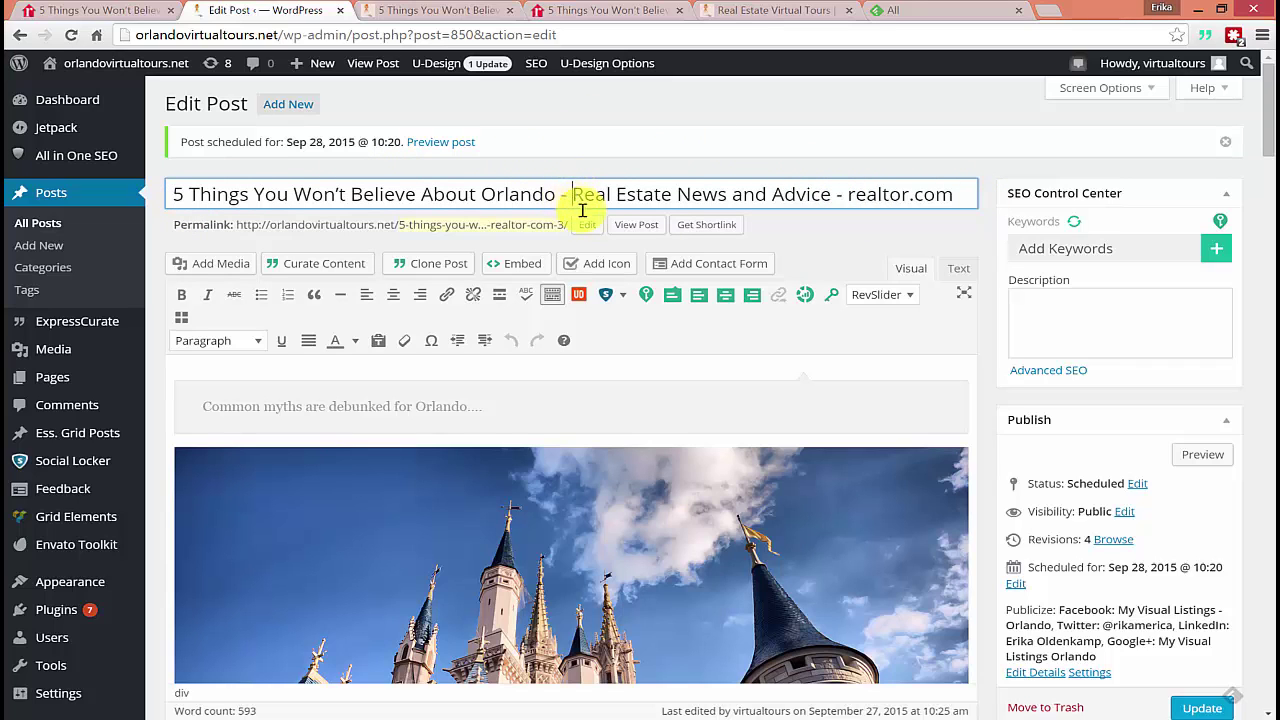
{"action": "left_click", "coordinate": [110, 11]}
{"action": "scroll", "coordinate": [457, 286], "scroll_direction": "up", "scroll_amount": 6}
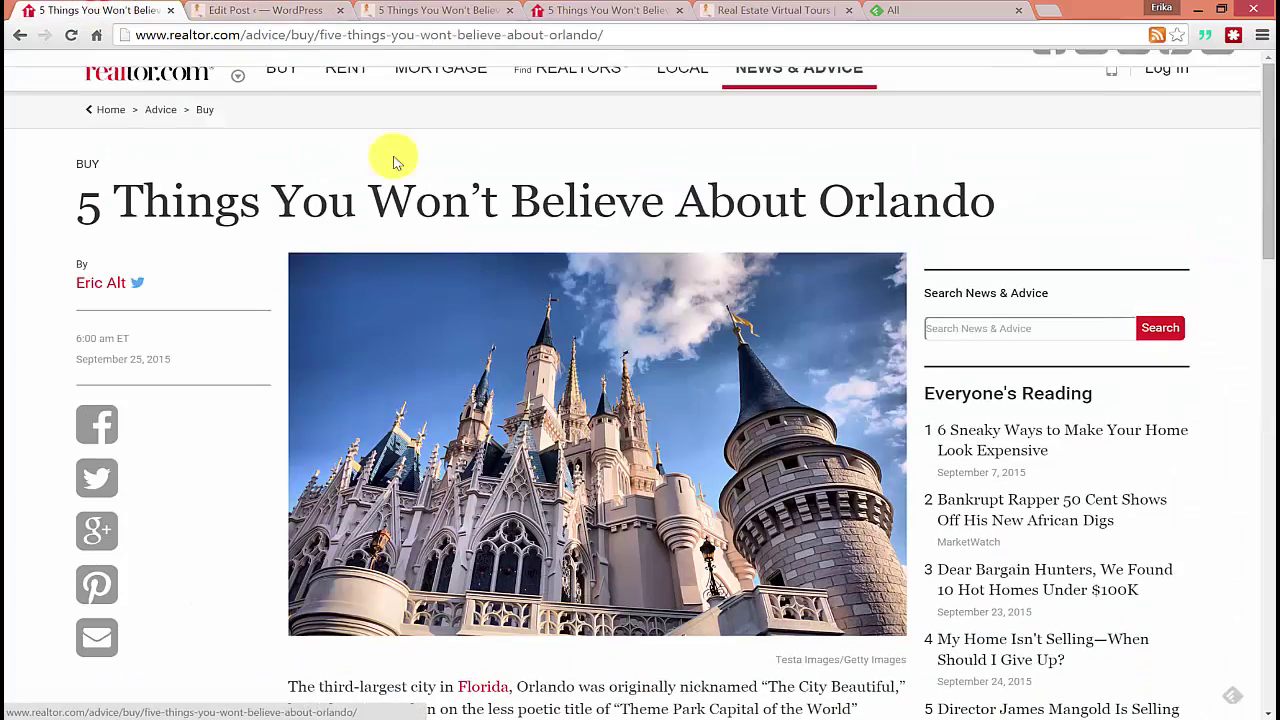
{"action": "left_click", "coordinate": [243, 12]}
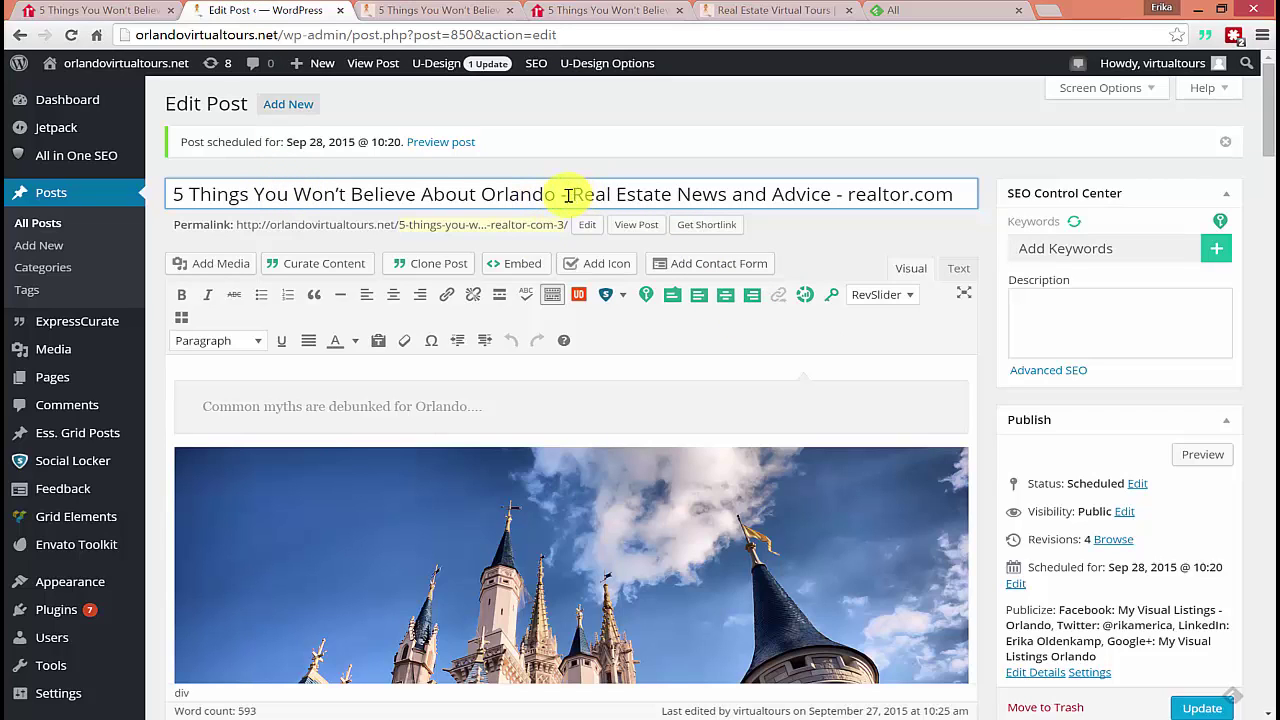
{"action": "left_click", "coordinate": [396, 194]}
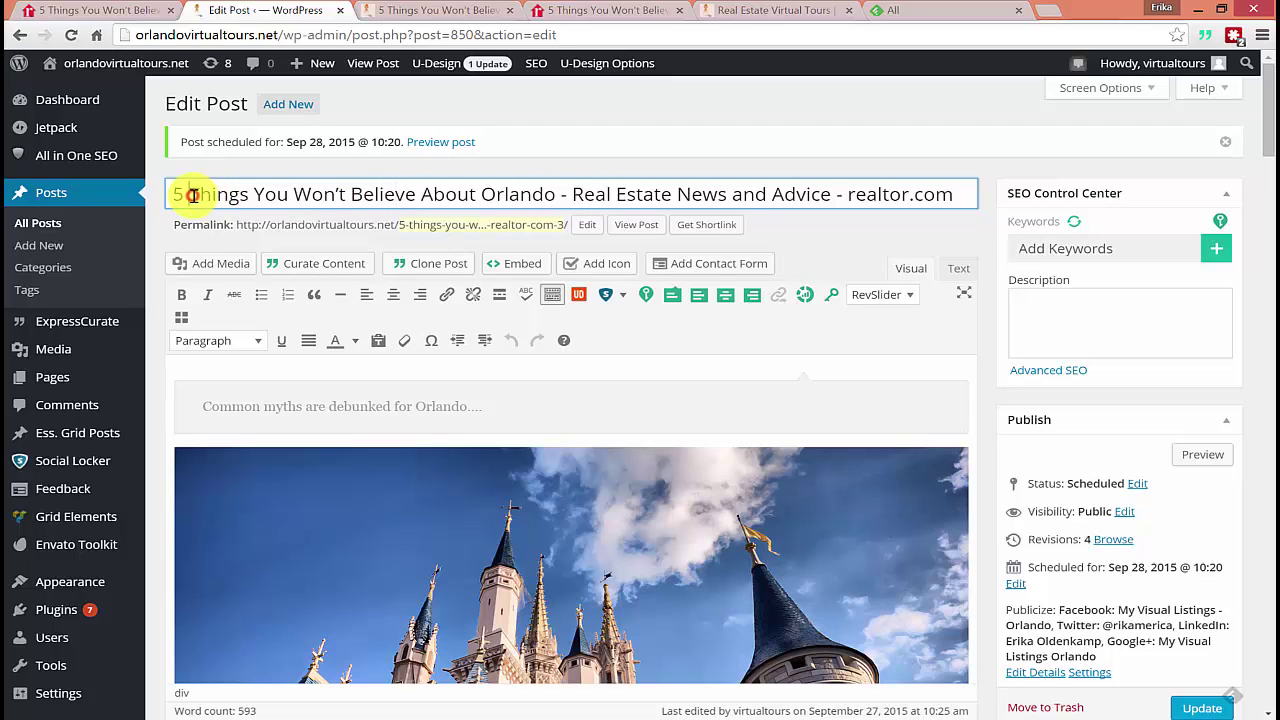
{"action": "left_click_drag", "start_coordinate": [187, 194], "coordinate": [420, 194]}
{"action": "type", "text": "Myths "}
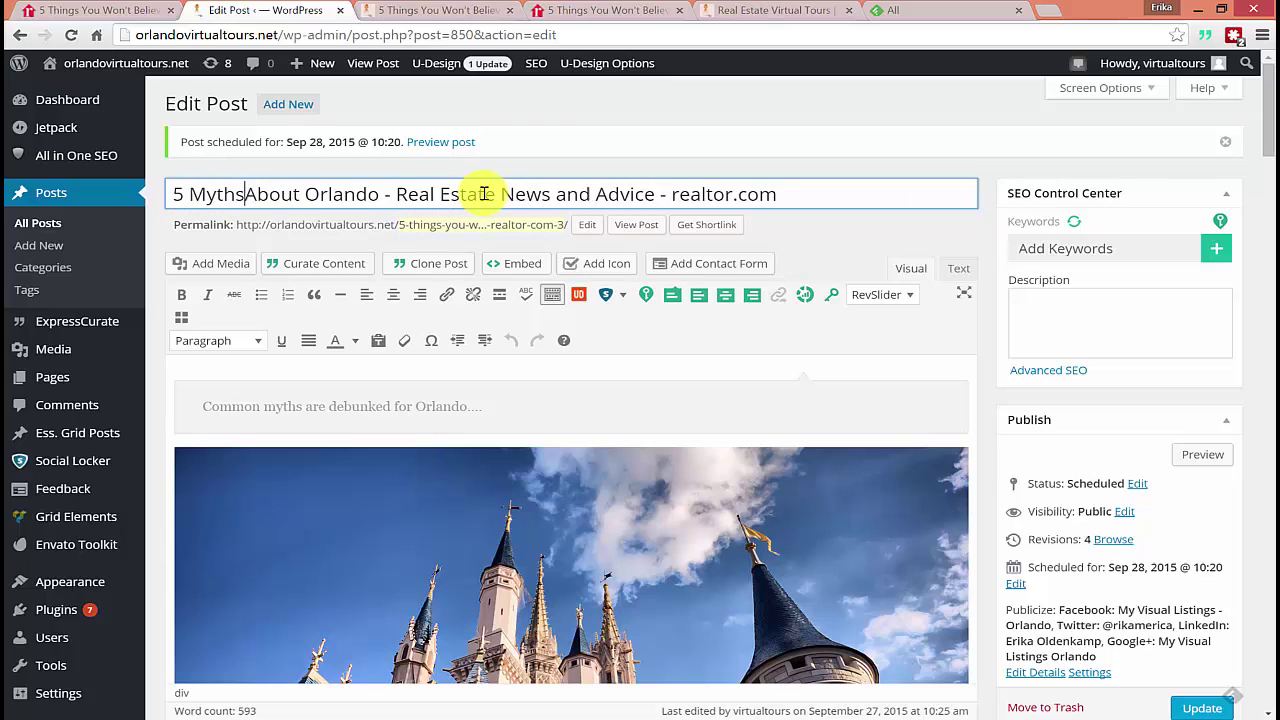
{"action": "type", "text": "Debun"}
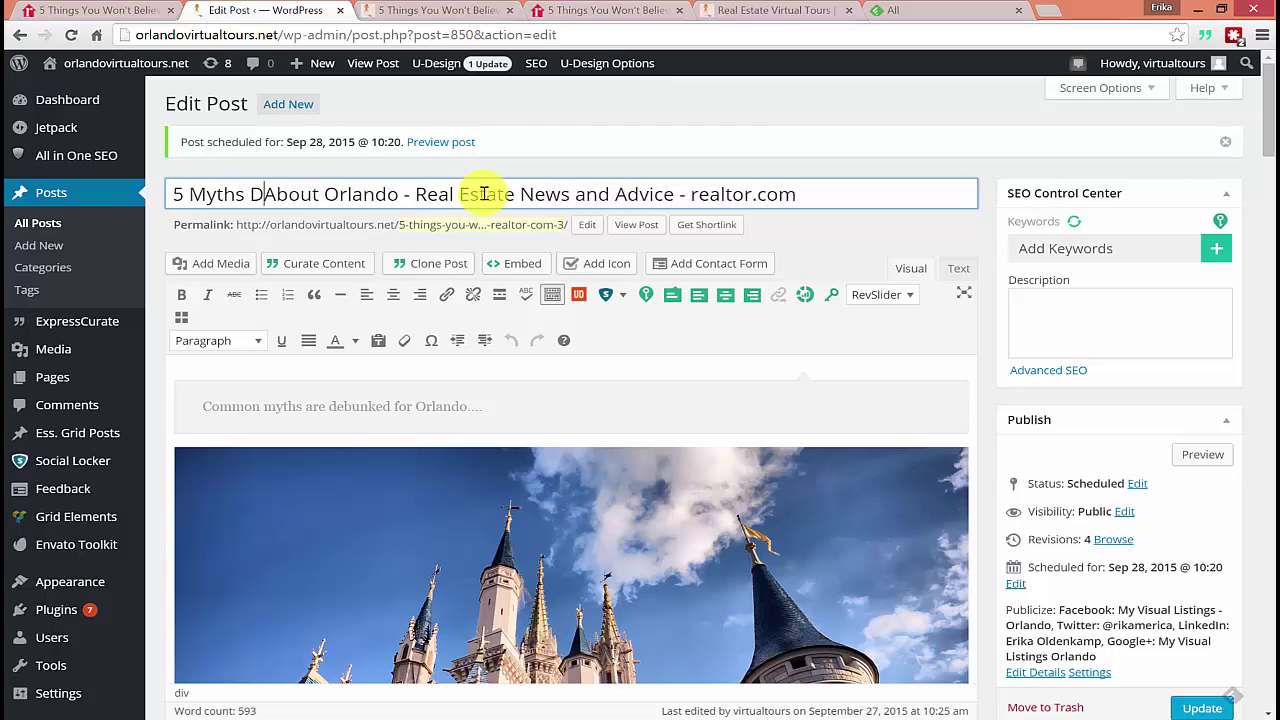
{"action": "type", "text": "ked"}
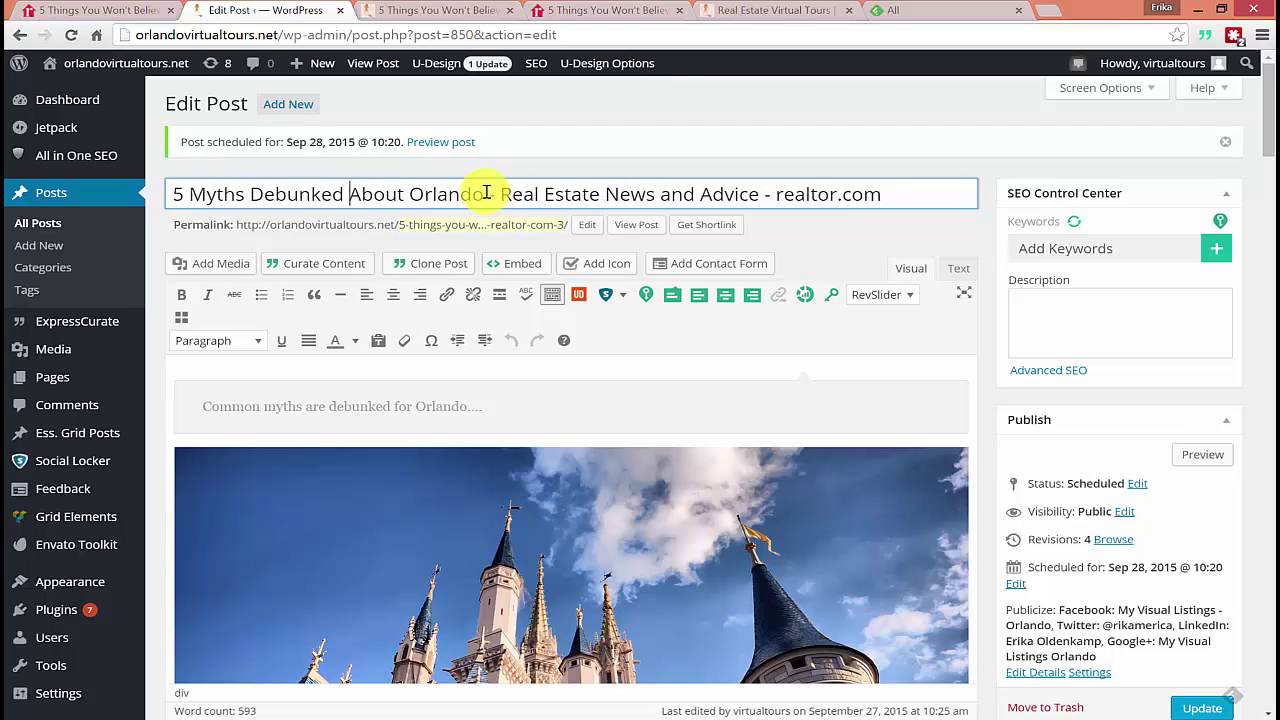
{"action": "left_click_drag", "start_coordinate": [766, 193], "coordinate": [917, 193]}
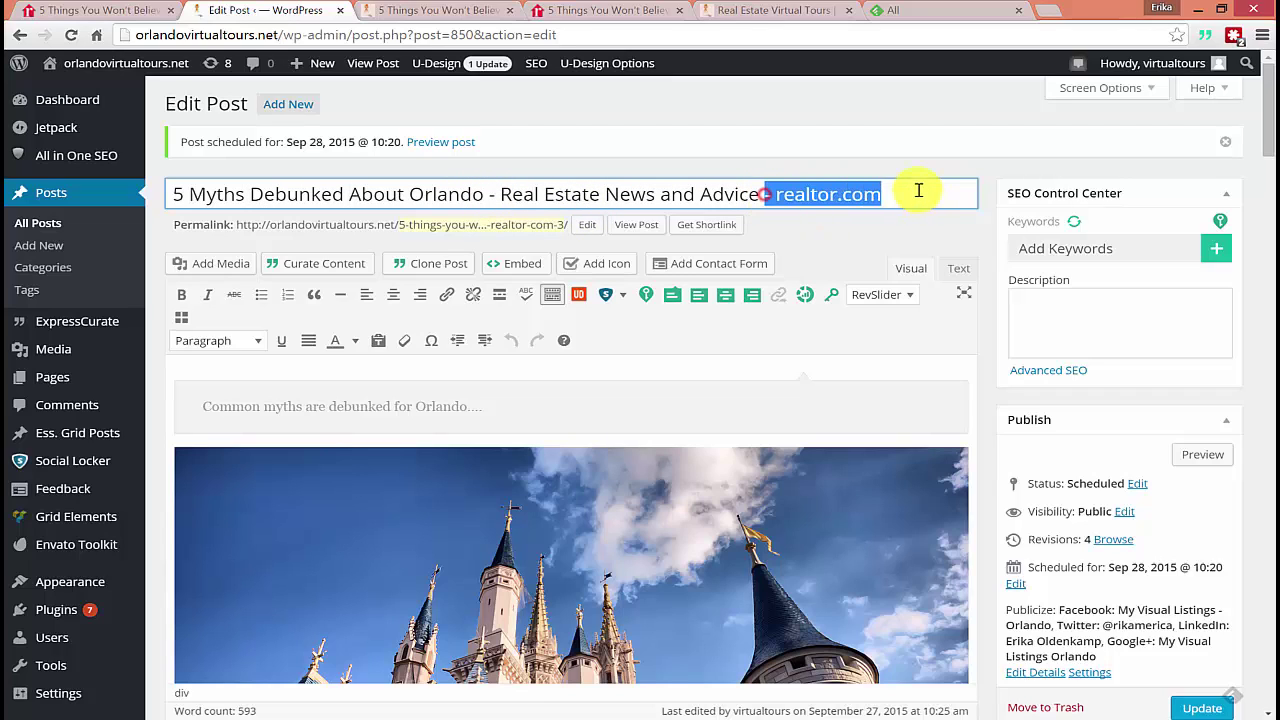
{"action": "key", "text": "BackSpace"}
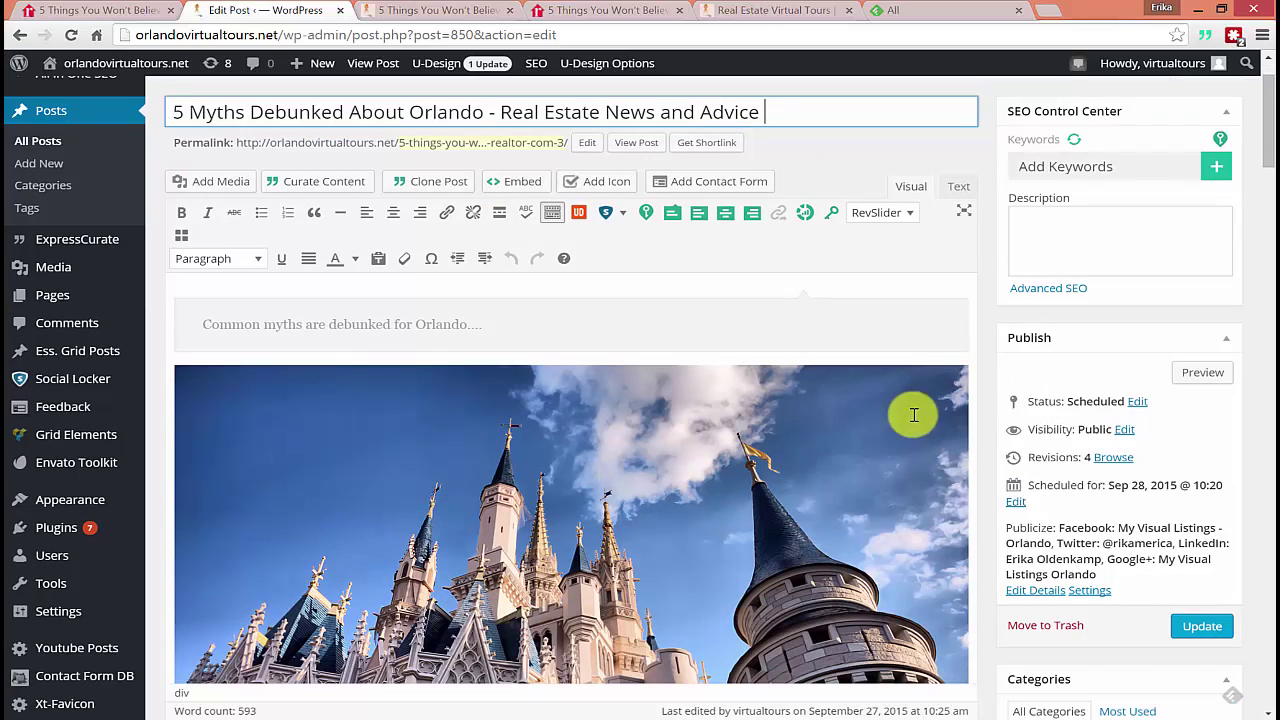
{"action": "scroll", "coordinate": [930, 430], "scroll_direction": "down", "scroll_amount": 1}
Update the post and view its live page at ?p=850
{"action": "left_click", "coordinate": [1212, 624]}
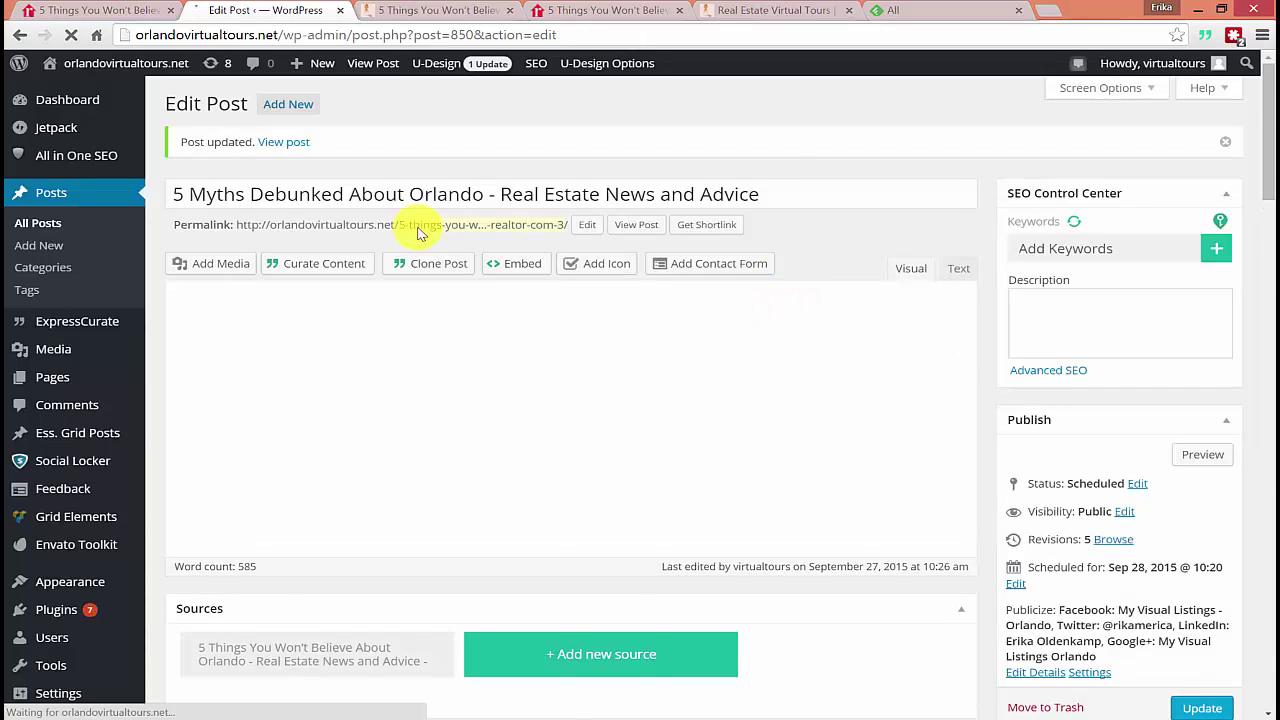
{"action": "left_click", "coordinate": [285, 143]}
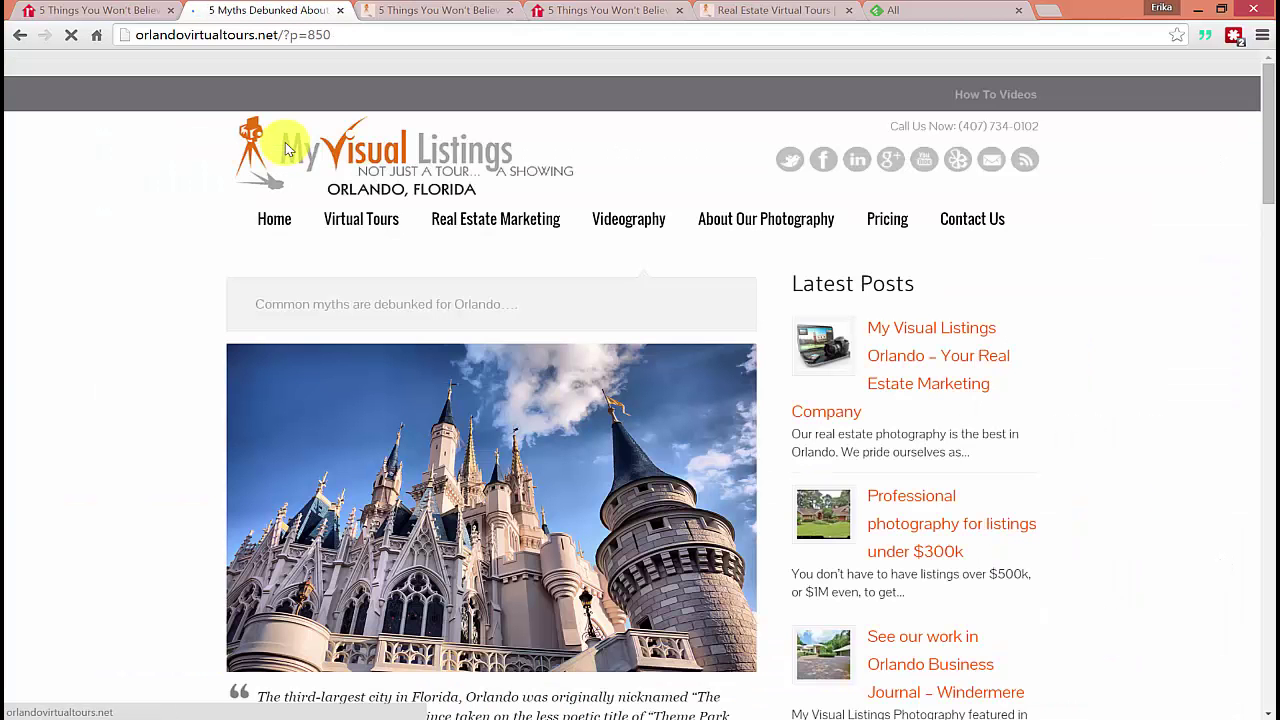
{"action": "scroll", "coordinate": [295, 162], "scroll_direction": "down", "scroll_amount": 3}
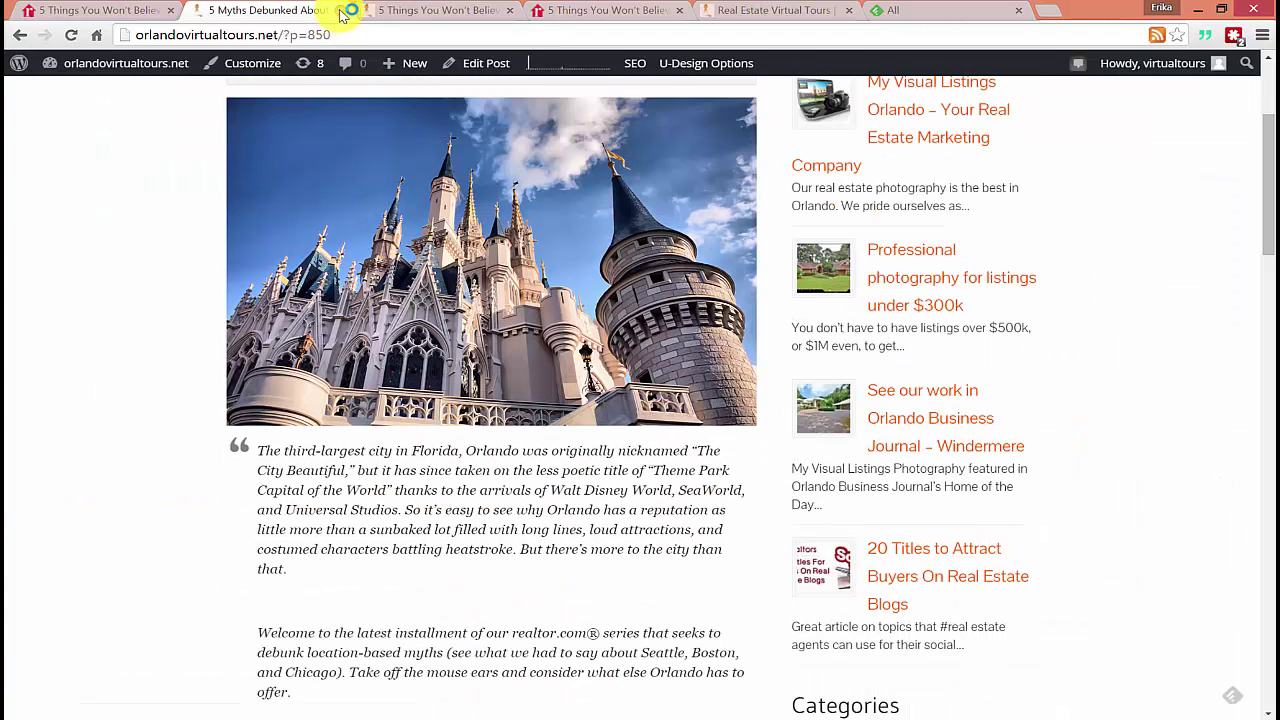